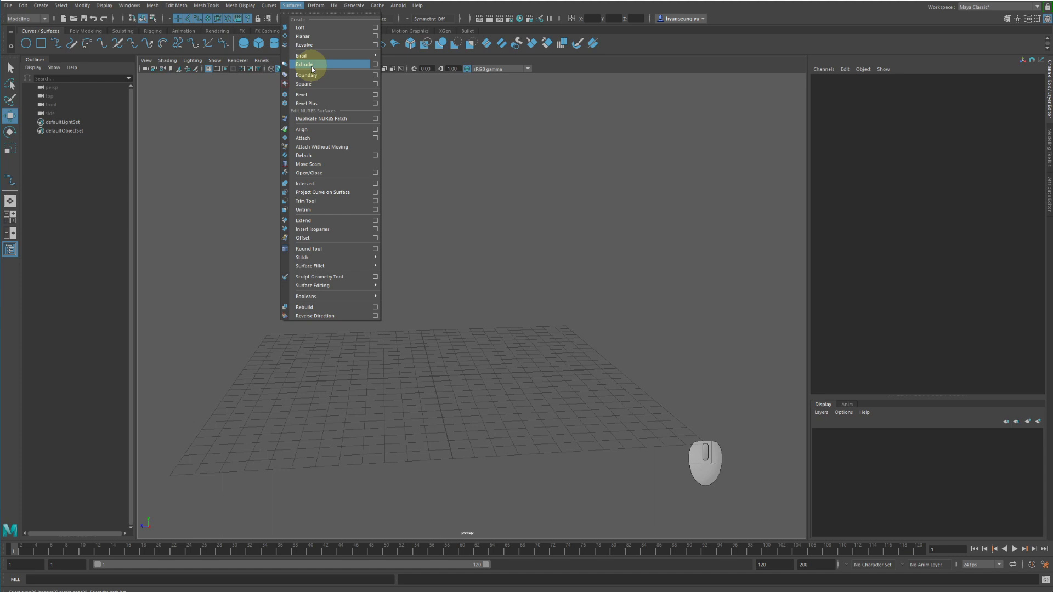
# Step: Open the surface Extrude options and reset them to their defaults
pyautogui.click(176, 5)
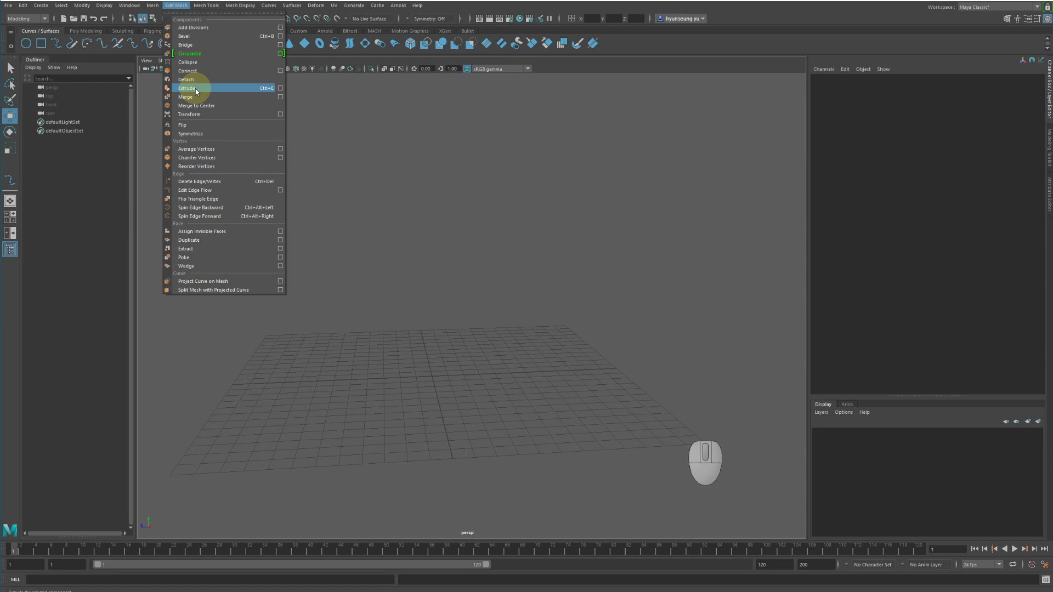
pyautogui.moveTo(292, 5)
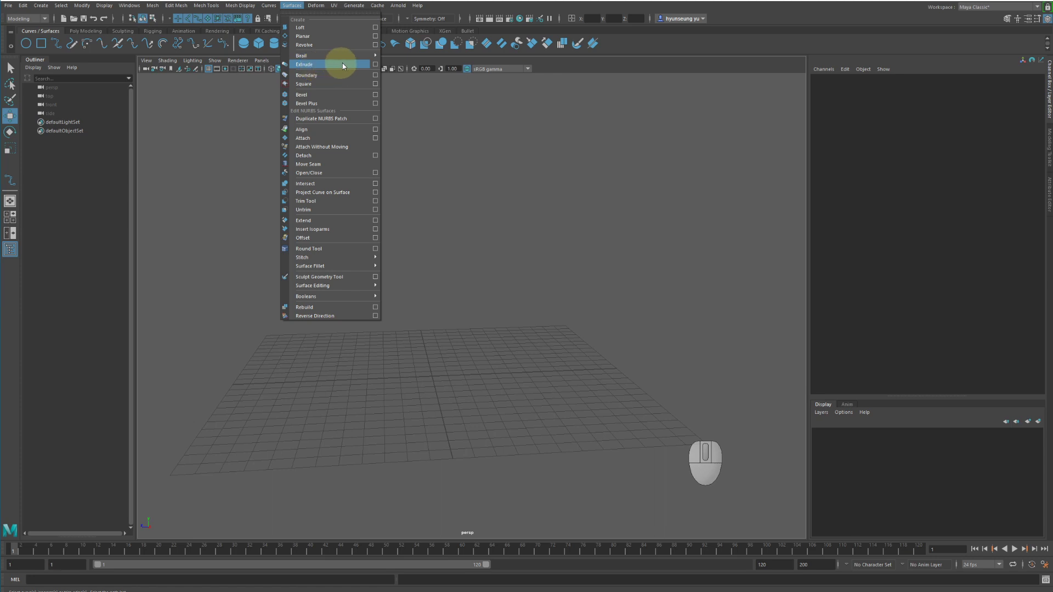
pyautogui.click(376, 67)
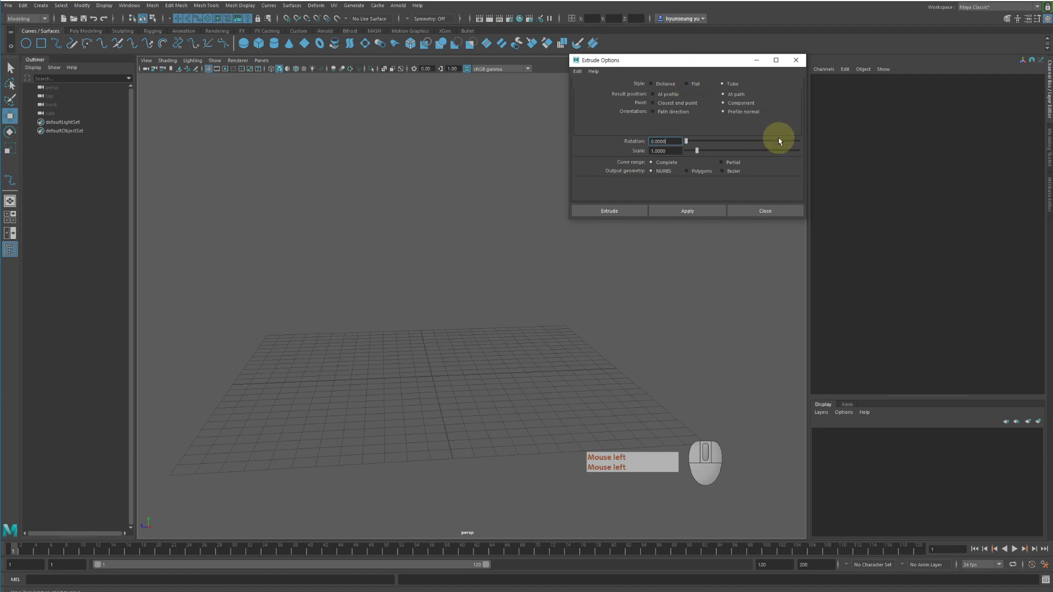
pyautogui.click(578, 72)
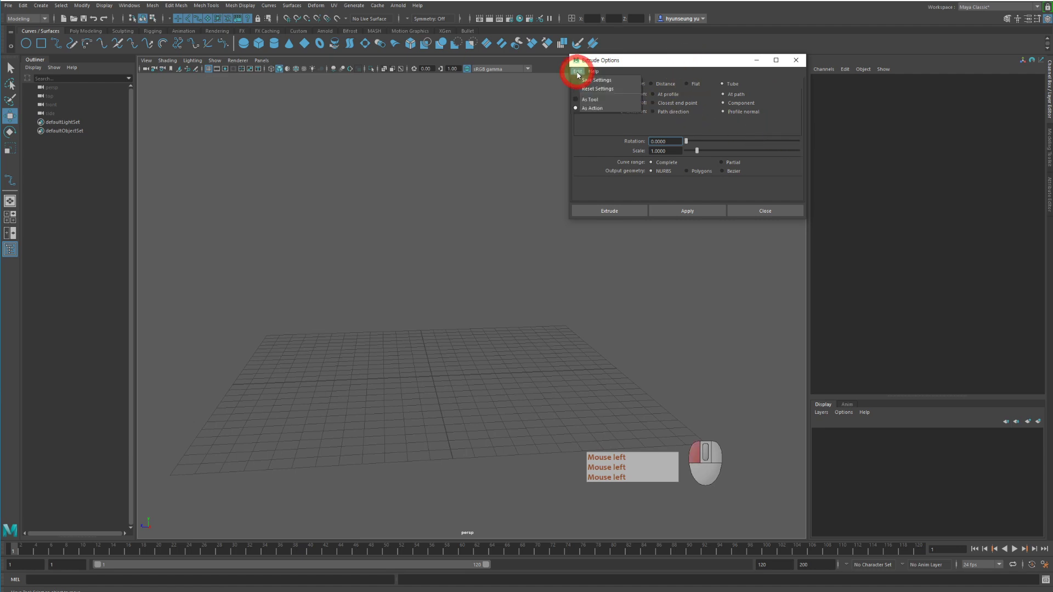
pyautogui.click(603, 89)
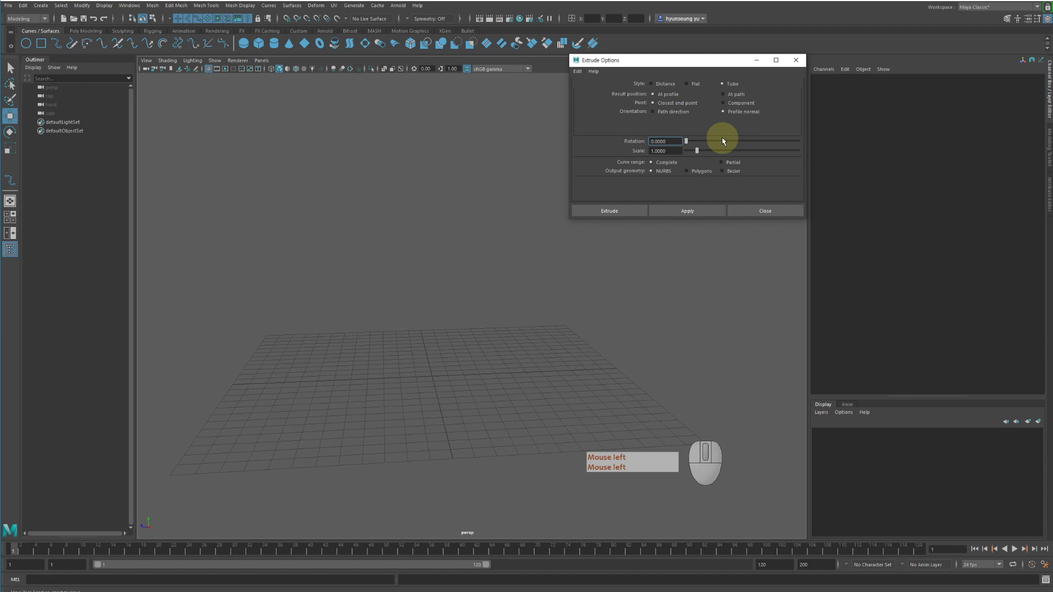
# Step: Compare the Distance, Flat and Tube extrude styles and leave the style set to Distance
pyautogui.click(657, 85)
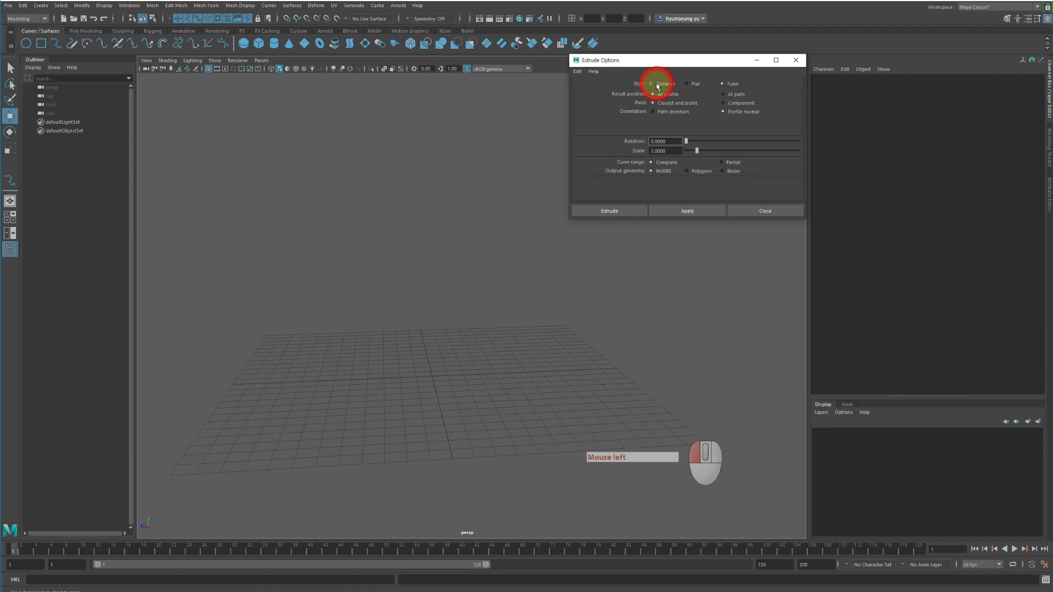
pyautogui.click(698, 85)
pyautogui.click(734, 84)
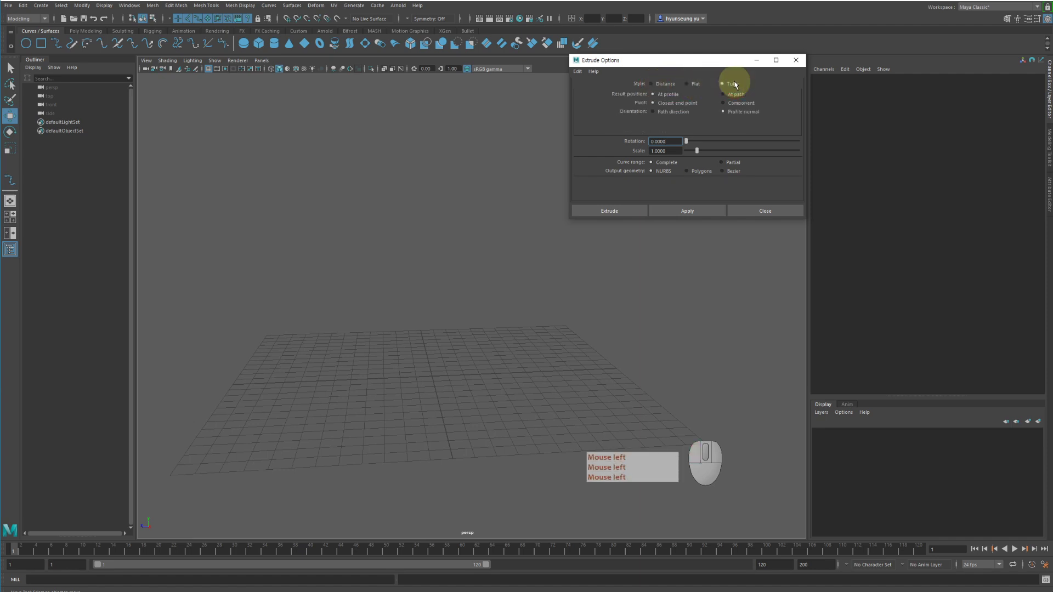
pyautogui.click(666, 85)
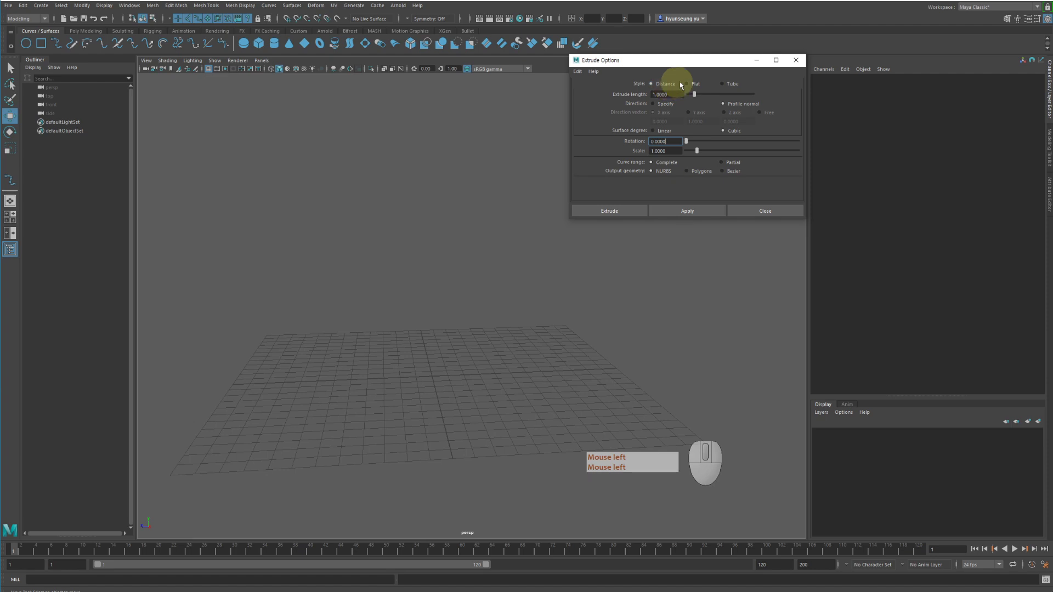
pyautogui.click(729, 85)
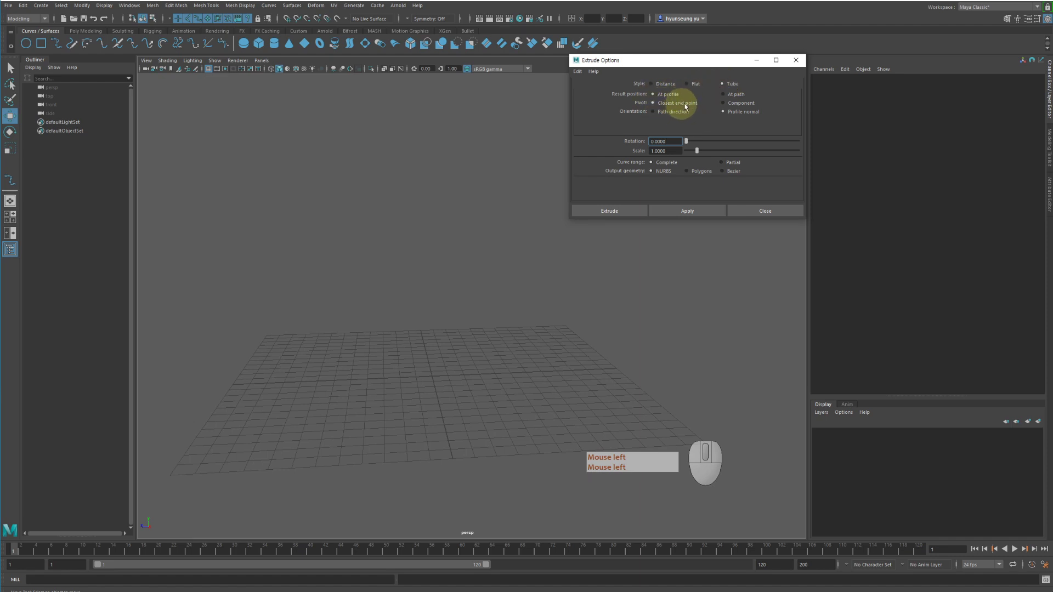
pyautogui.click(695, 84)
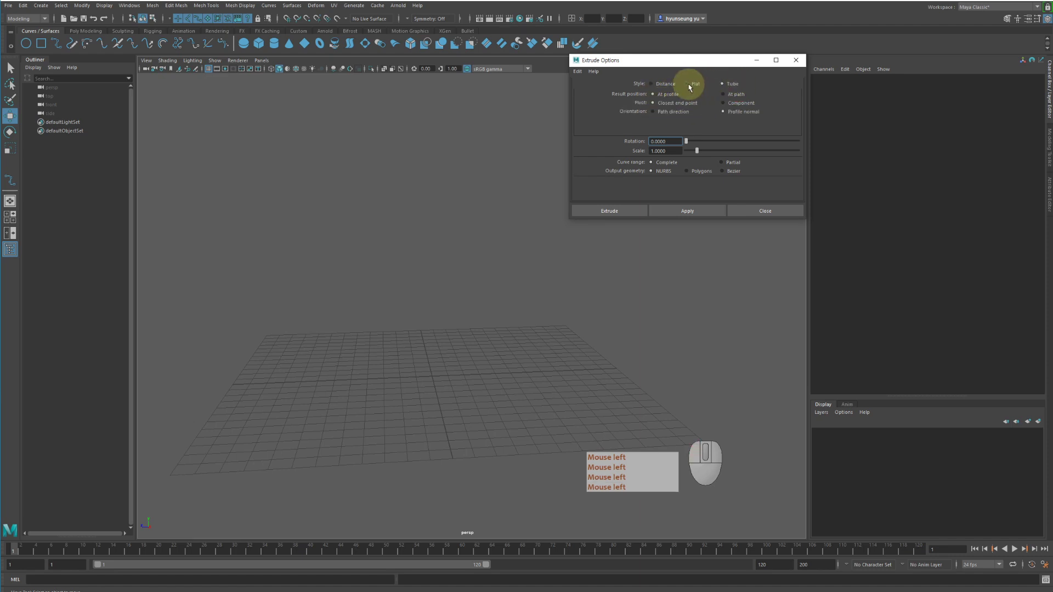
pyautogui.doubleClick(691, 84)
pyautogui.click(732, 84)
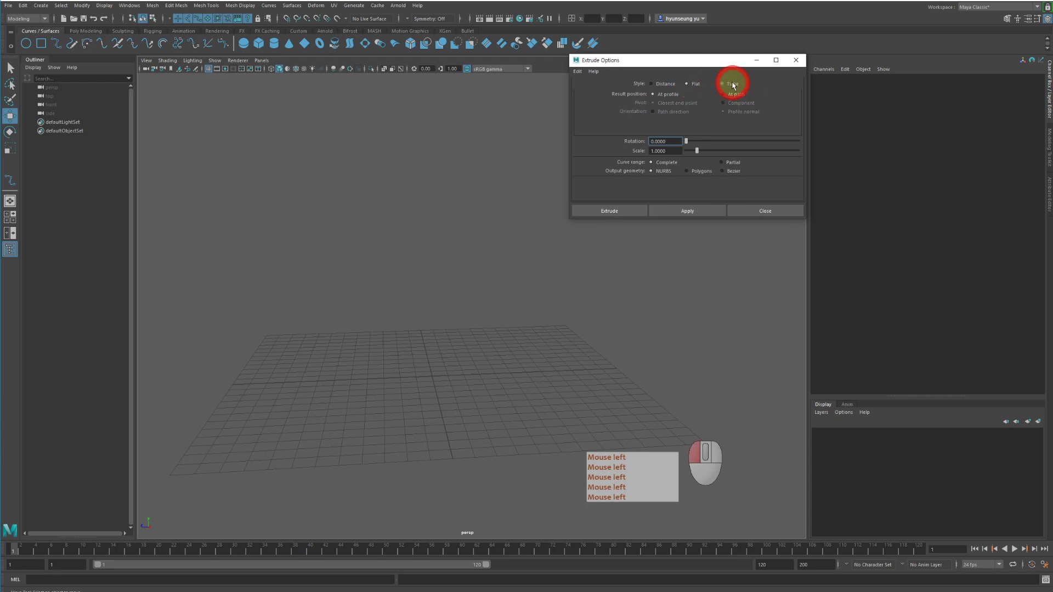
pyautogui.click(696, 86)
pyautogui.click(666, 85)
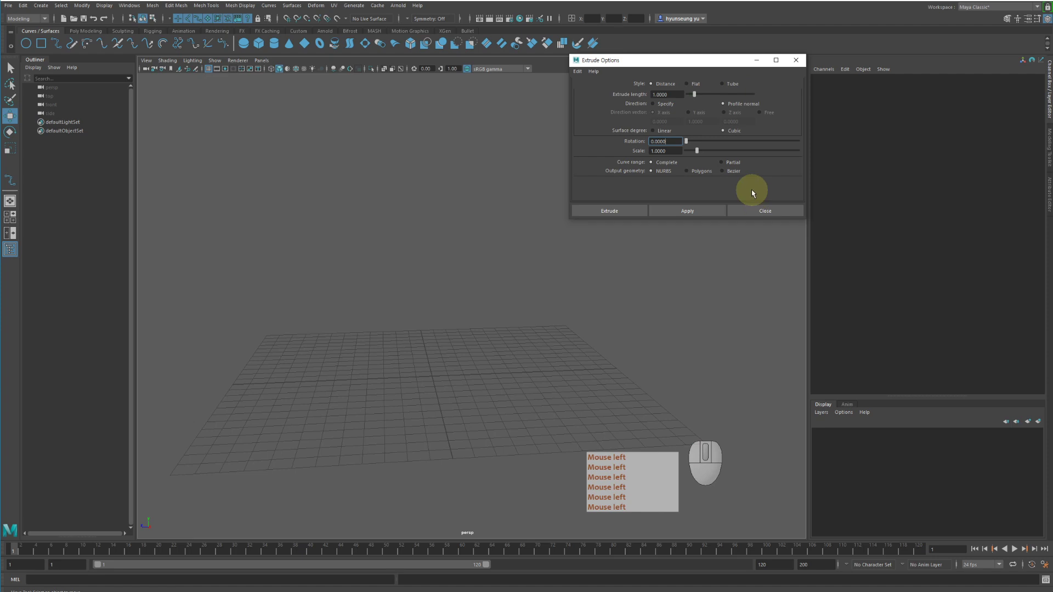
# Step: Create a NURBS circle at the centre of the grid as the extrusion profile
pyautogui.click(25, 41)
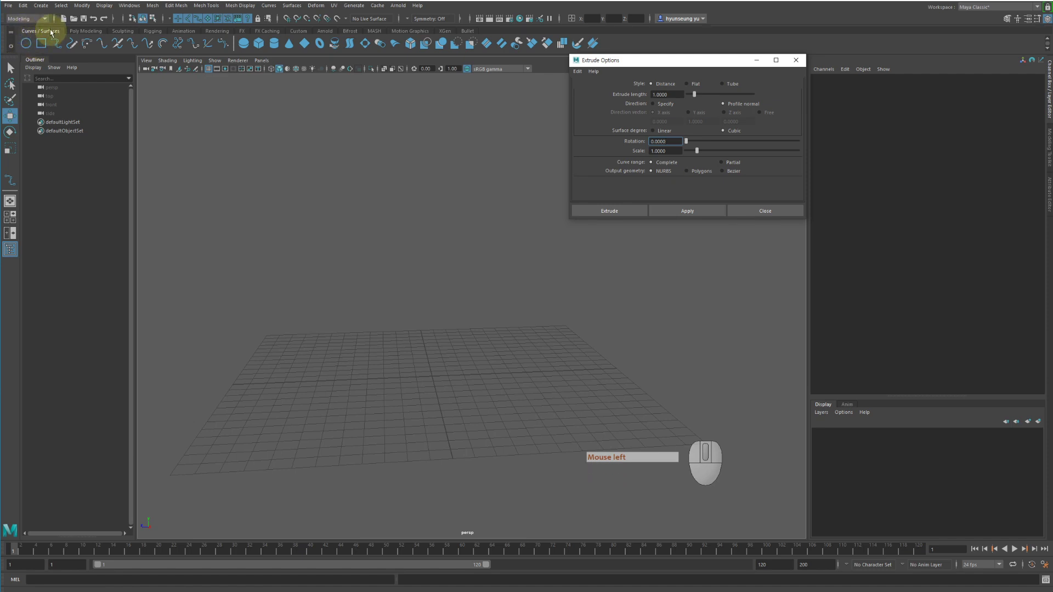
pyautogui.click(25, 43)
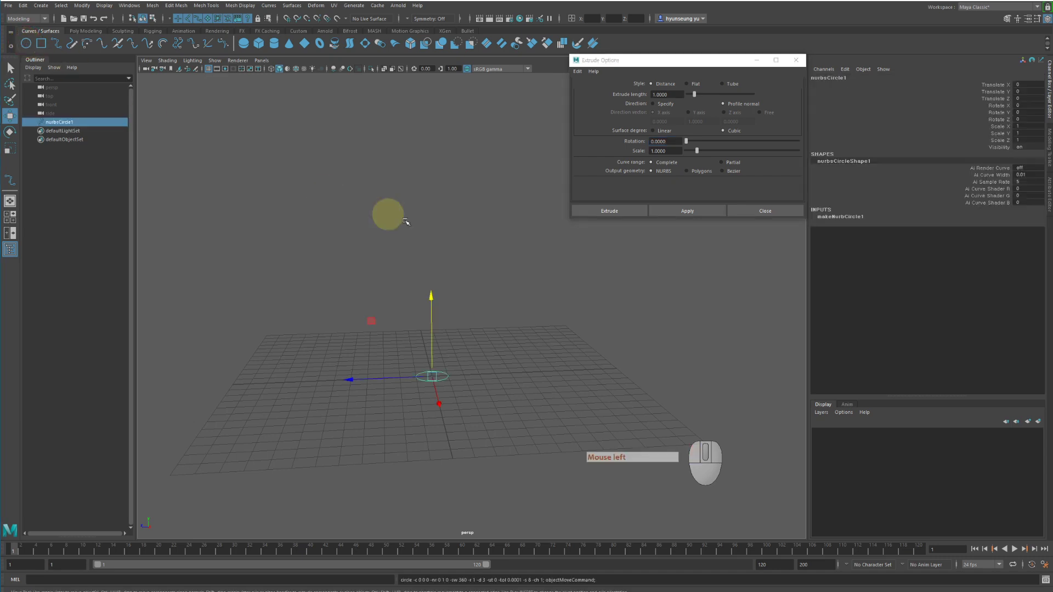
pyautogui.keyDown('alt'); pyautogui.moveTo(477, 270); pyautogui.dragTo(481, 273); pyautogui.keyUp('alt')
pyautogui.keyDown('alt'); pyautogui.moveTo(482, 273); pyautogui.dragTo(488, 275, button='right'); pyautogui.keyUp('alt')
pyautogui.keyDown('alt'); pyautogui.moveTo(488, 274); pyautogui.dragTo(565, 252, button='middle'); pyautogui.keyUp('alt')
pyautogui.keyDown('alt'); pyautogui.moveTo(565, 252); pyautogui.dragTo(545, 228); pyautogui.keyUp('alt')
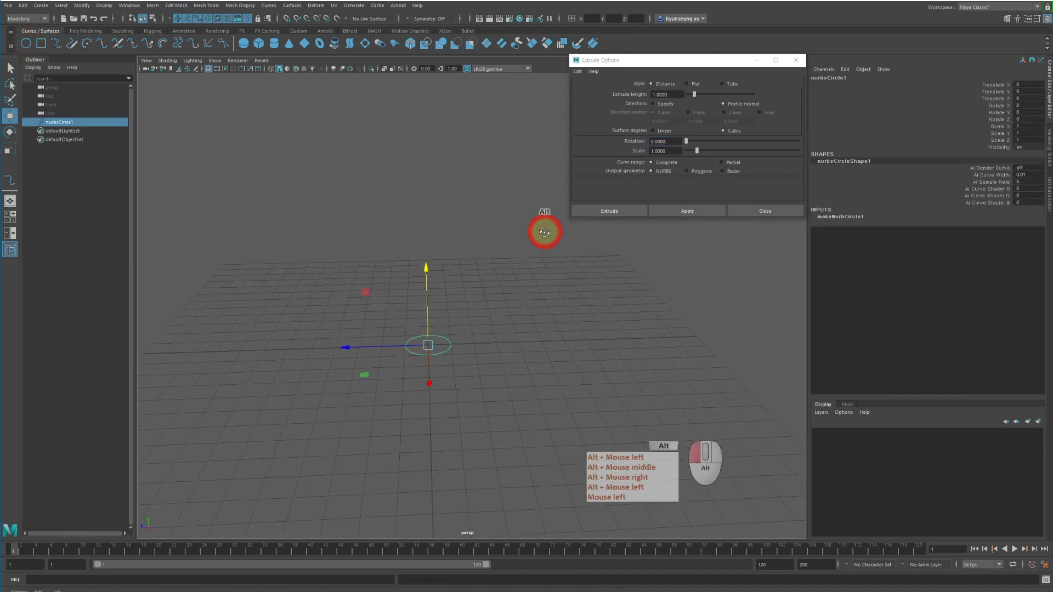
pyautogui.click(41, 4)
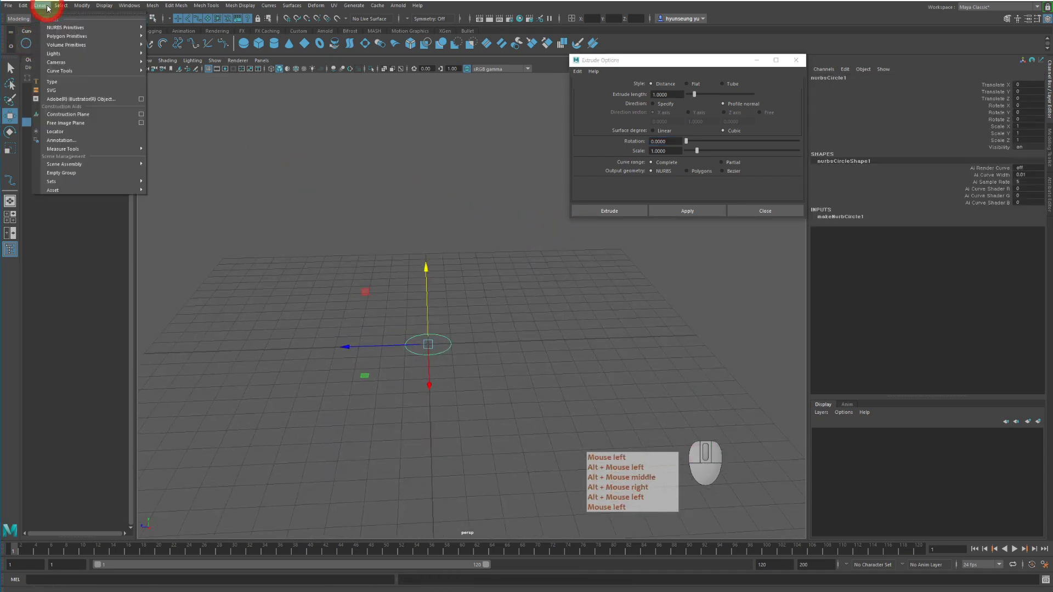
pyautogui.moveTo(68, 27)
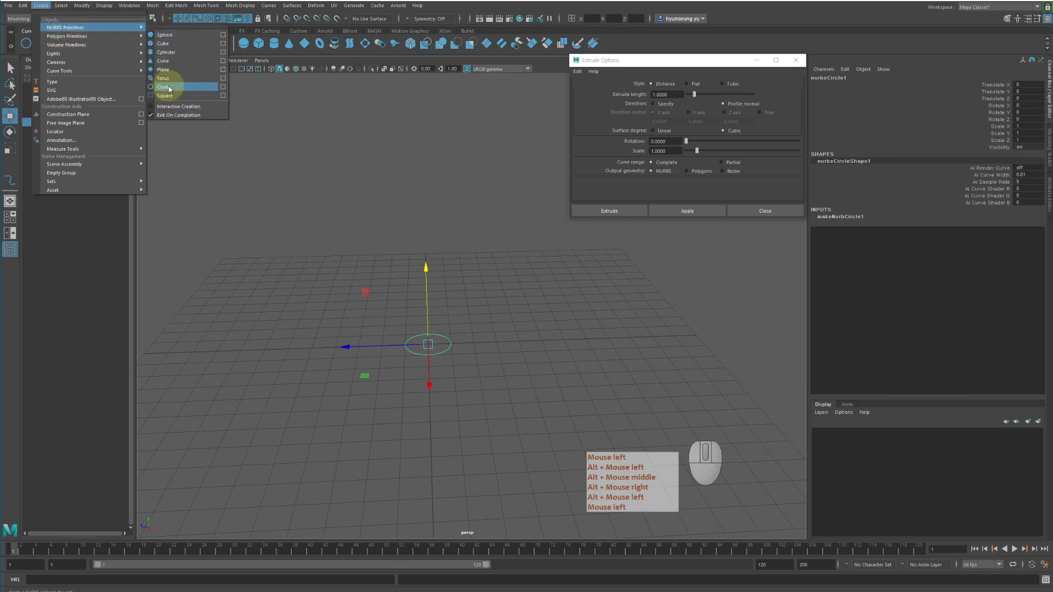
pyautogui.keyDown('alt'); pyautogui.moveTo(512, 286); pyautogui.dragTo(505, 228, button='middle'); pyautogui.keyUp('alt')
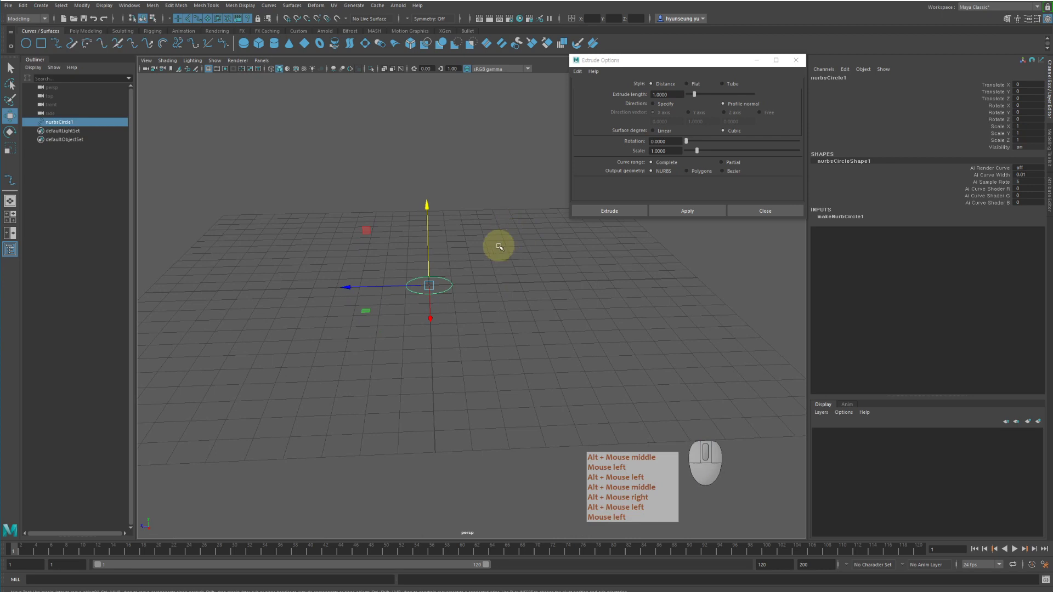
# Step: Extrude the circle along its profile normal with the Distance style and a length of 1, keeping the options window open
pyautogui.keyDown('alt'); pyautogui.moveTo(454, 248); pyautogui.dragTo(479, 248); pyautogui.keyUp('alt')
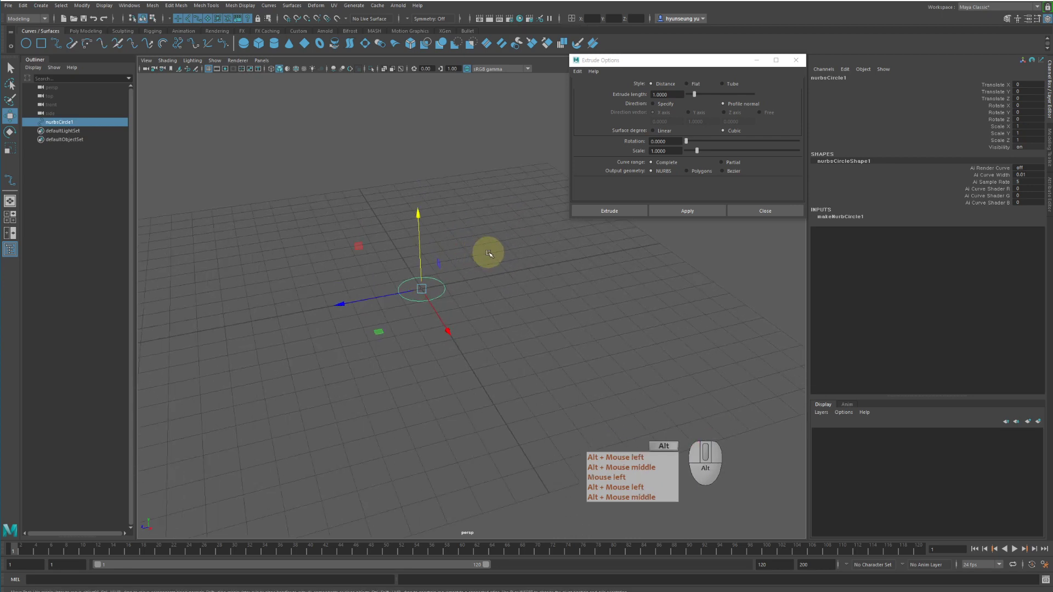
pyautogui.keyDown('alt'); pyautogui.moveTo(486, 251); pyautogui.dragTo(505, 299, button='middle'); pyautogui.keyUp('alt')
pyautogui.keyDown('alt'); pyautogui.click(427, 297); pyautogui.keyUp('alt')
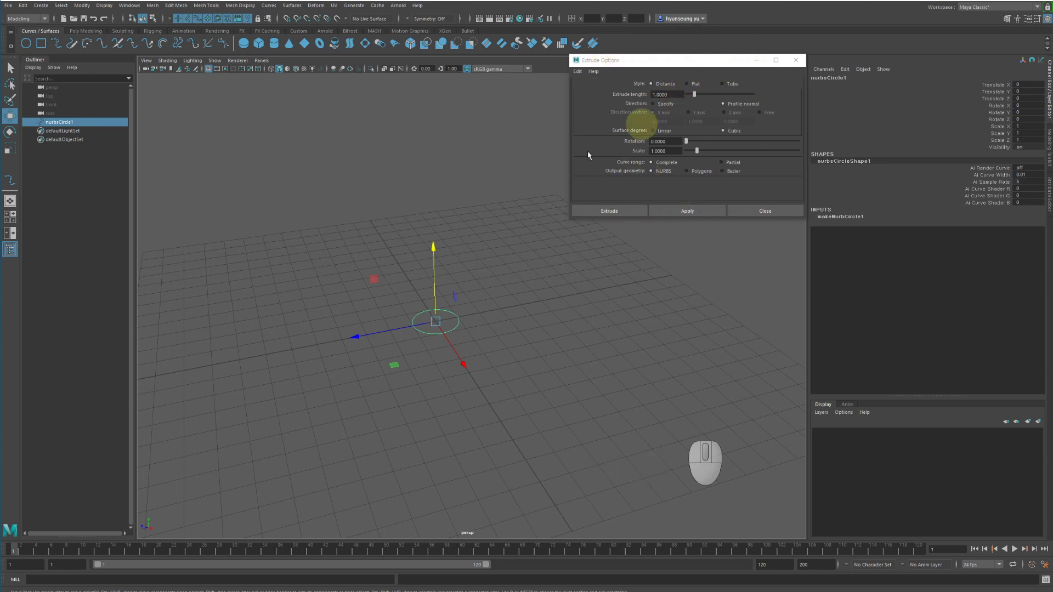
pyautogui.keyDown('alt'); pyautogui.moveTo(501, 330); pyautogui.dragTo(564, 343, button='middle'); pyautogui.keyUp('alt')
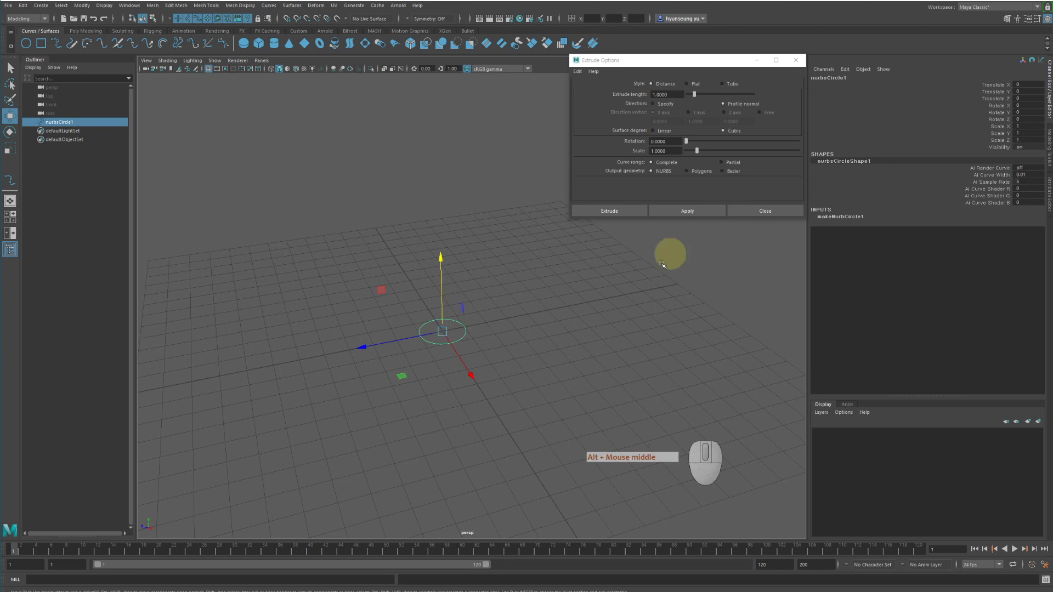
pyautogui.keyDown('alt'); pyautogui.moveTo(662, 265); pyautogui.dragTo(673, 282); pyautogui.keyUp('alt')
pyautogui.click(687, 211)
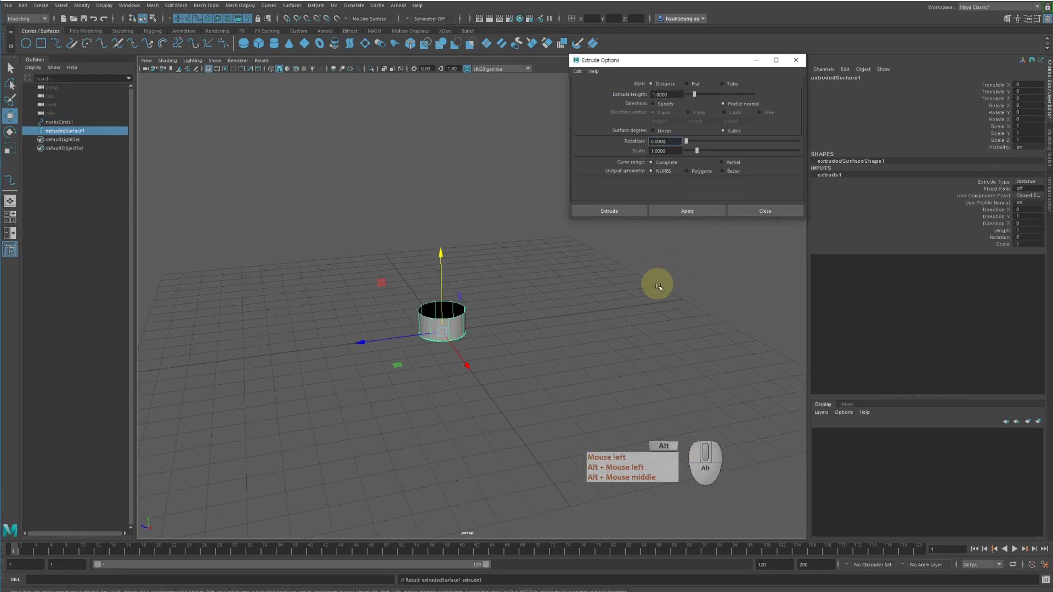
pyautogui.keyDown('alt'); pyautogui.moveTo(659, 287); pyautogui.dragTo(667, 313, button='middle'); pyautogui.keyUp('alt')
pyautogui.moveTo(667, 314)
pyautogui.keyDown('alt'); pyautogui.mouseDown()
pyautogui.moveTo(658, 309)
pyautogui.moveTo(670, 303)
pyautogui.mouseUp(); pyautogui.keyUp('alt')
pyautogui.keyDown('alt'); pyautogui.moveTo(670, 303); pyautogui.dragTo(713, 313, button='right'); pyautogui.keyUp('alt')
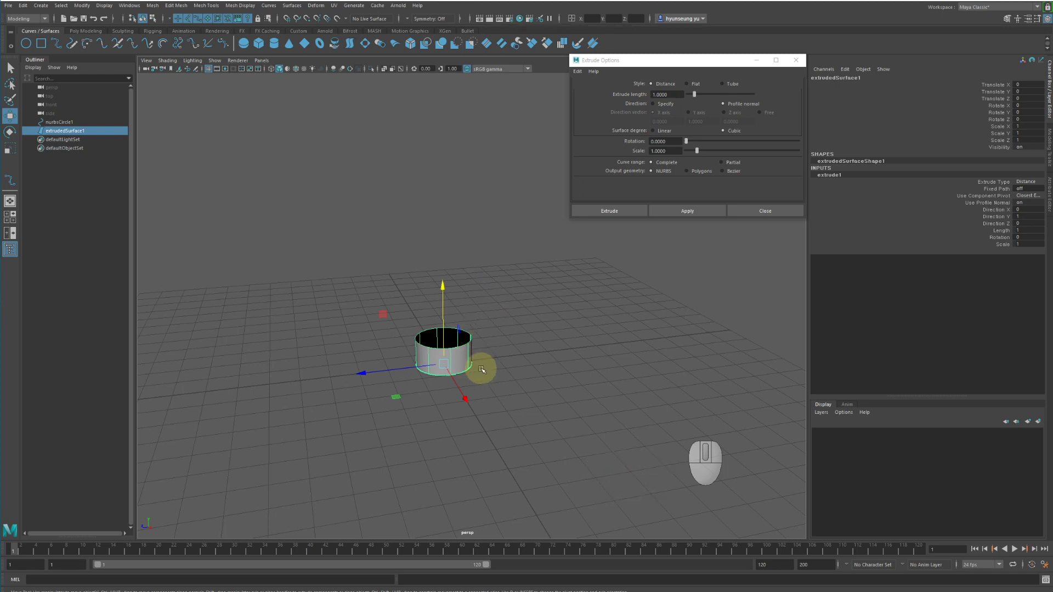
pyautogui.keyDown('alt'); pyautogui.moveTo(503, 372); pyautogui.dragTo(499, 369); pyautogui.keyUp('alt')
pyautogui.keyDown('alt'); pyautogui.moveTo(498, 369); pyautogui.dragTo(539, 358, button='right'); pyautogui.keyUp('alt')
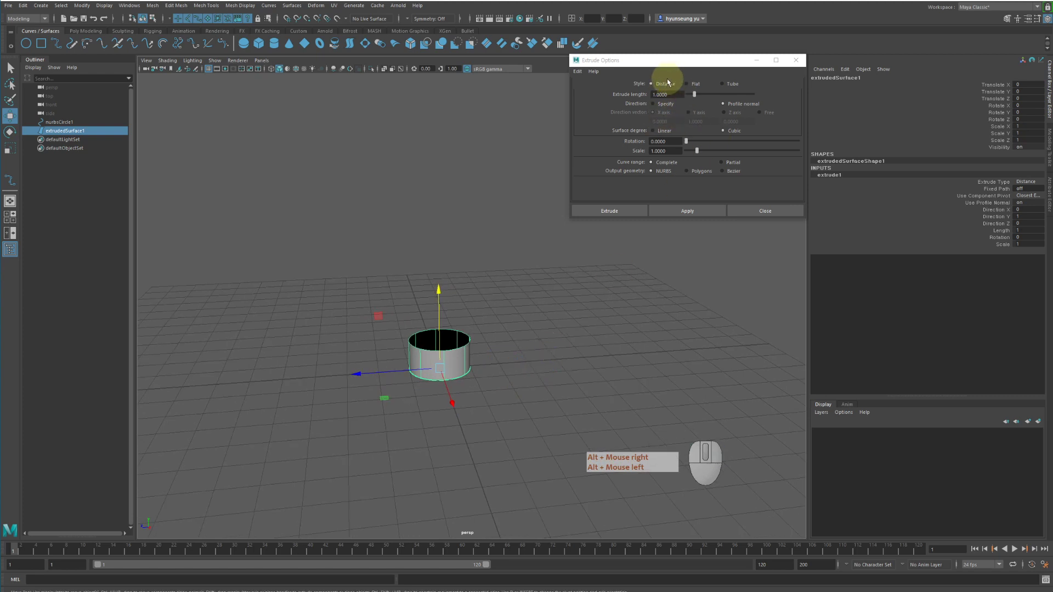
# Step: Undo the 1-unit extrusion of the circle
pyautogui.press('z')
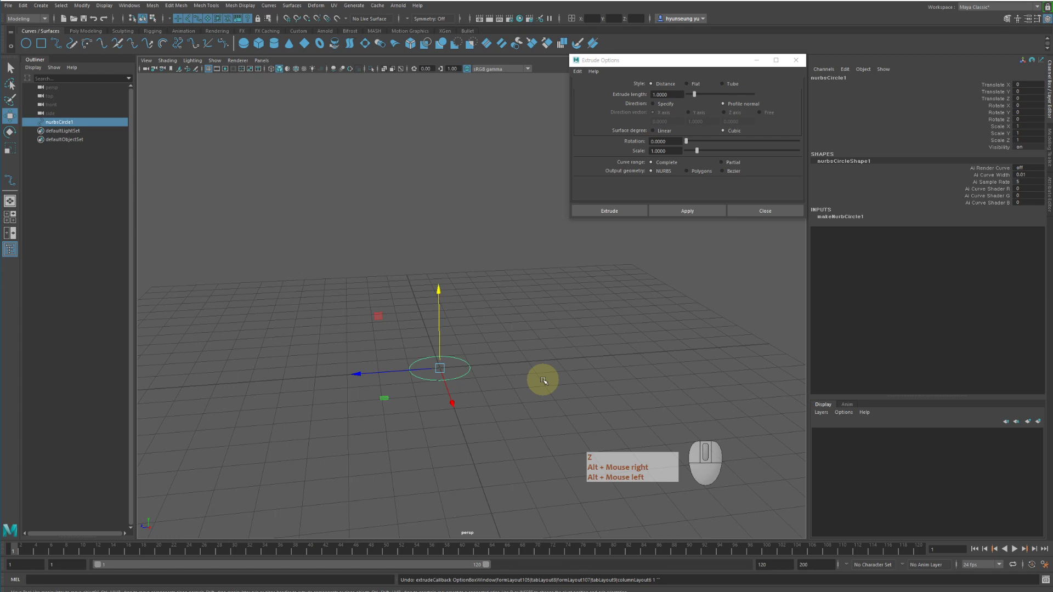
pyautogui.press('alt')
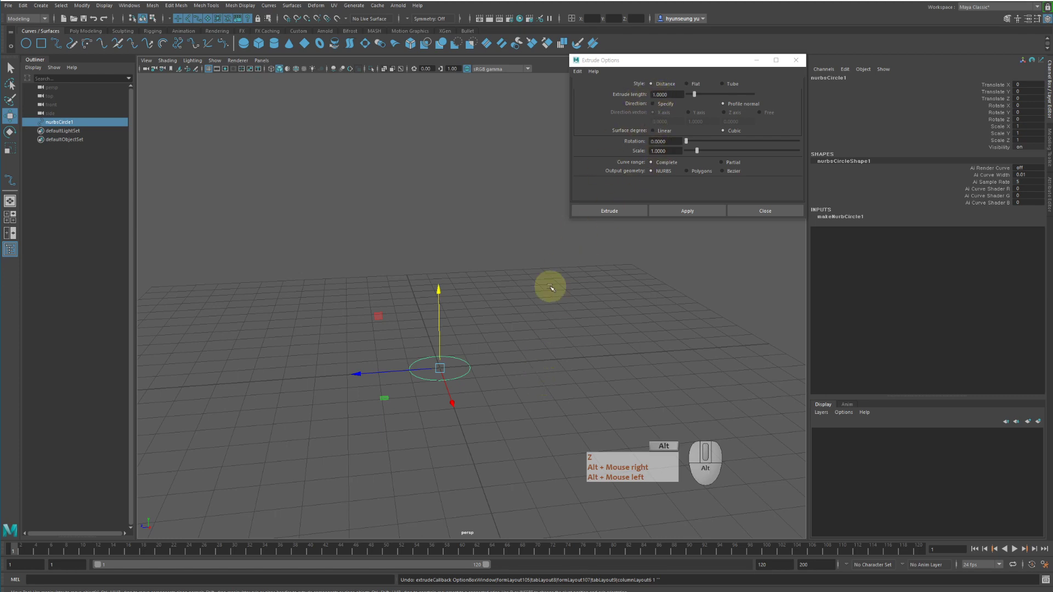
pyautogui.keyDown('alt'); pyautogui.moveTo(551, 288); pyautogui.dragTo(492, 355, button='middle'); pyautogui.keyUp('alt')
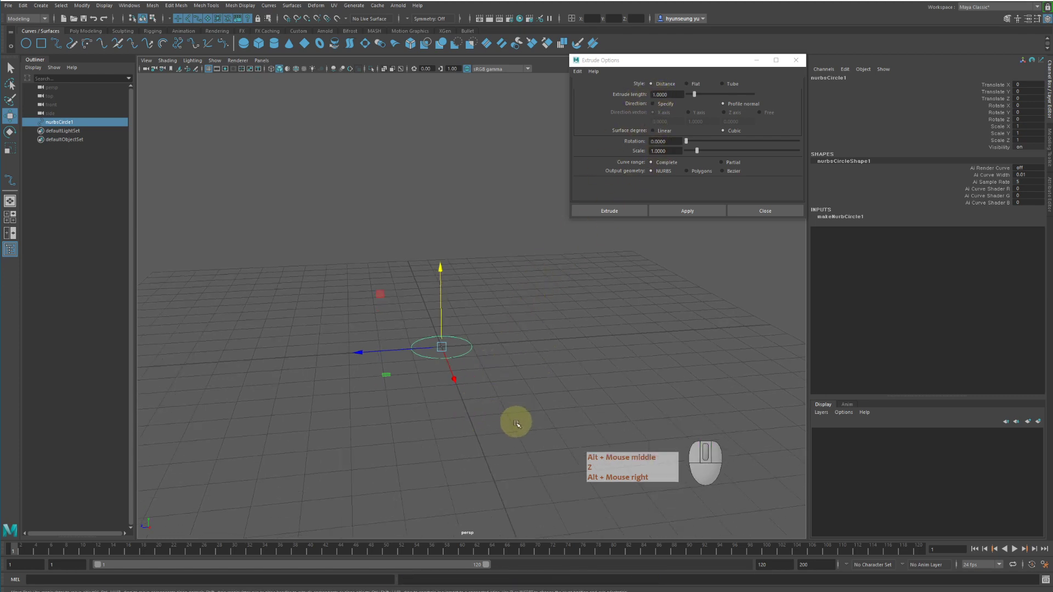
# Step: Set the extrude length to 3
pyautogui.click(666, 94)
pyautogui.write('3')
pyautogui.press('Return')
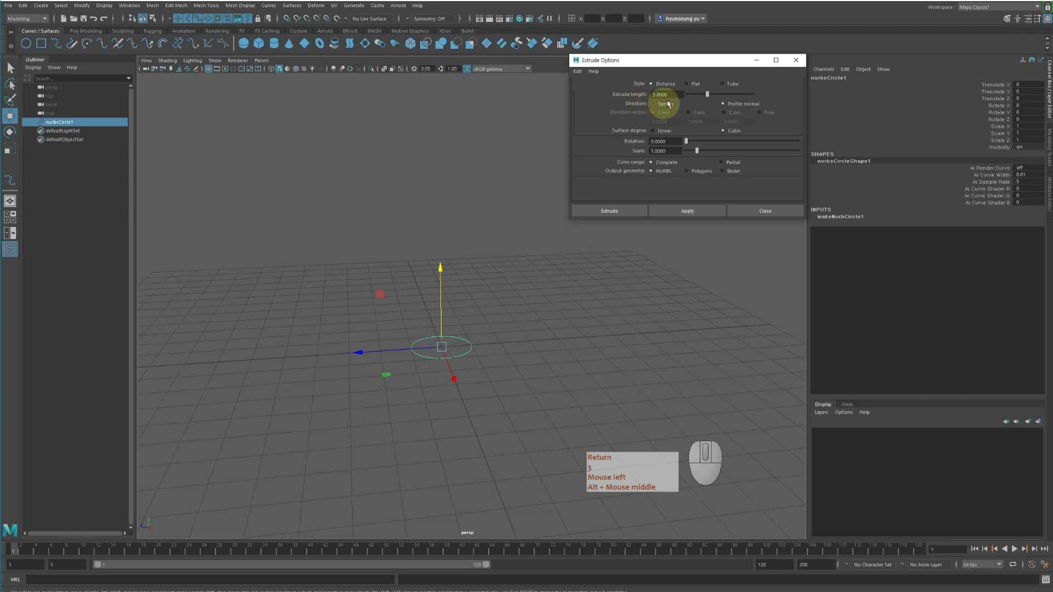
# Step: Try the 3-unit extrusion on the flat circle, inspect the resulting surface and undo it
pyautogui.click(696, 211)
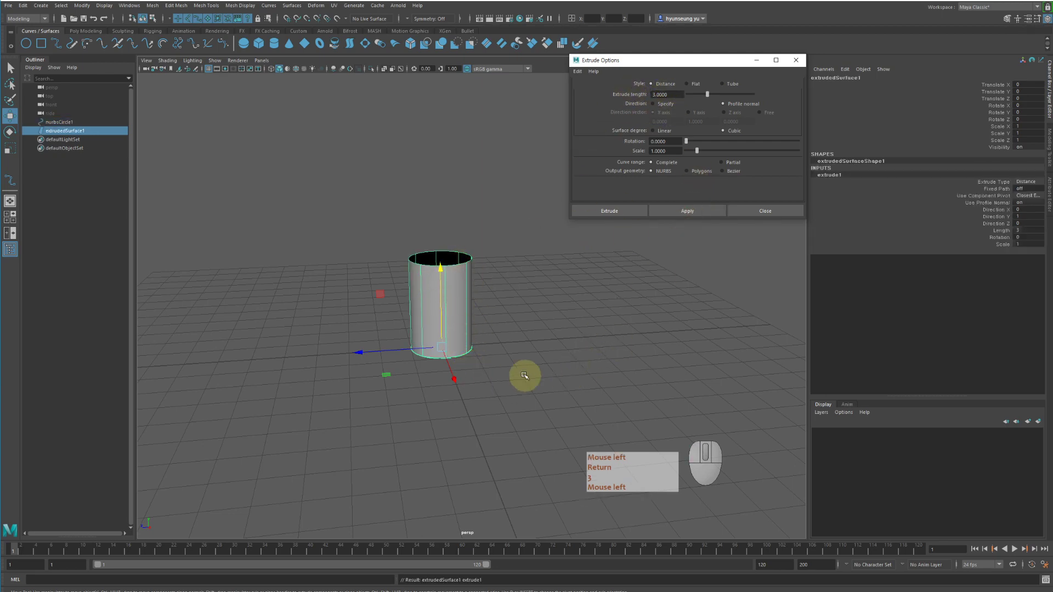
pyautogui.moveTo(522, 373)
pyautogui.keyDown('alt'); pyautogui.mouseDown()
pyautogui.moveTo(430, 366)
pyautogui.moveTo(501, 376)
pyautogui.mouseUp(); pyautogui.keyUp('alt')
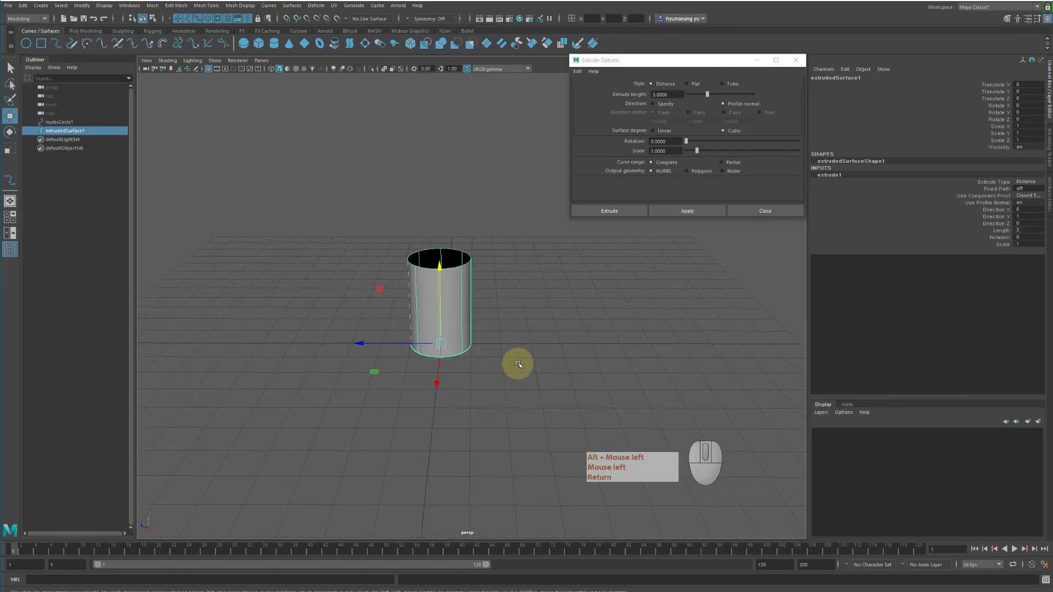
pyautogui.press('z')
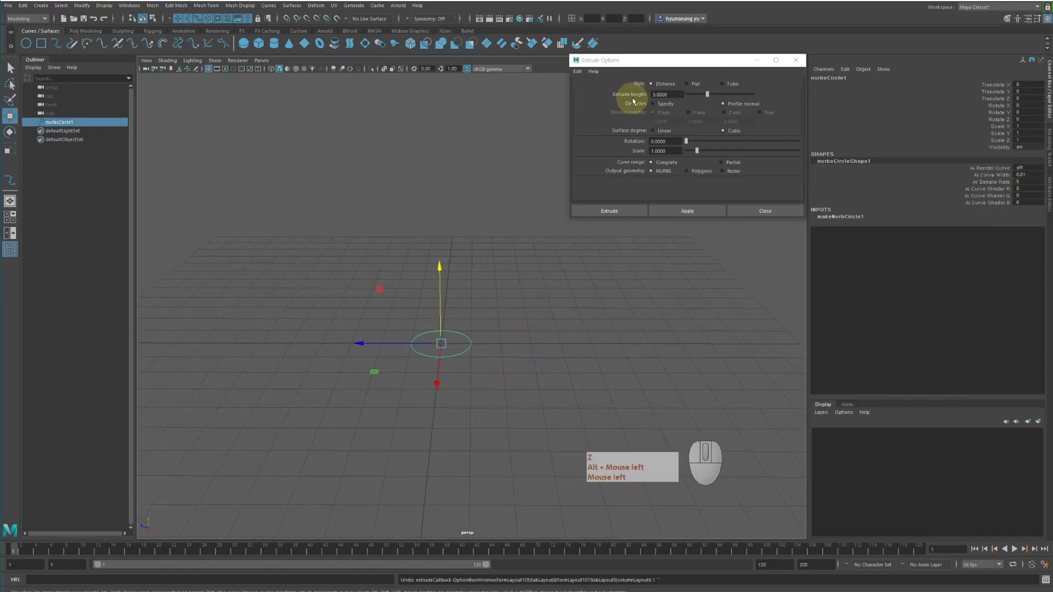
pyautogui.keyDown('alt'); pyautogui.moveTo(481, 269); pyautogui.dragTo(493, 229, button='middle'); pyautogui.keyUp('alt')
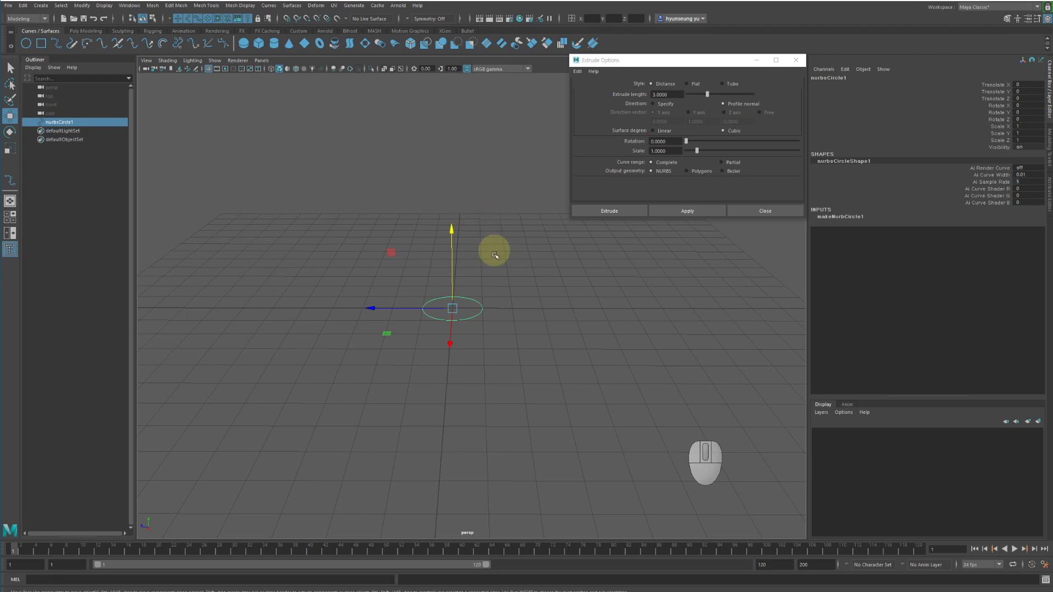
pyautogui.keyDown('alt'); pyautogui.moveTo(486, 287); pyautogui.dragTo(538, 253); pyautogui.keyUp('alt')
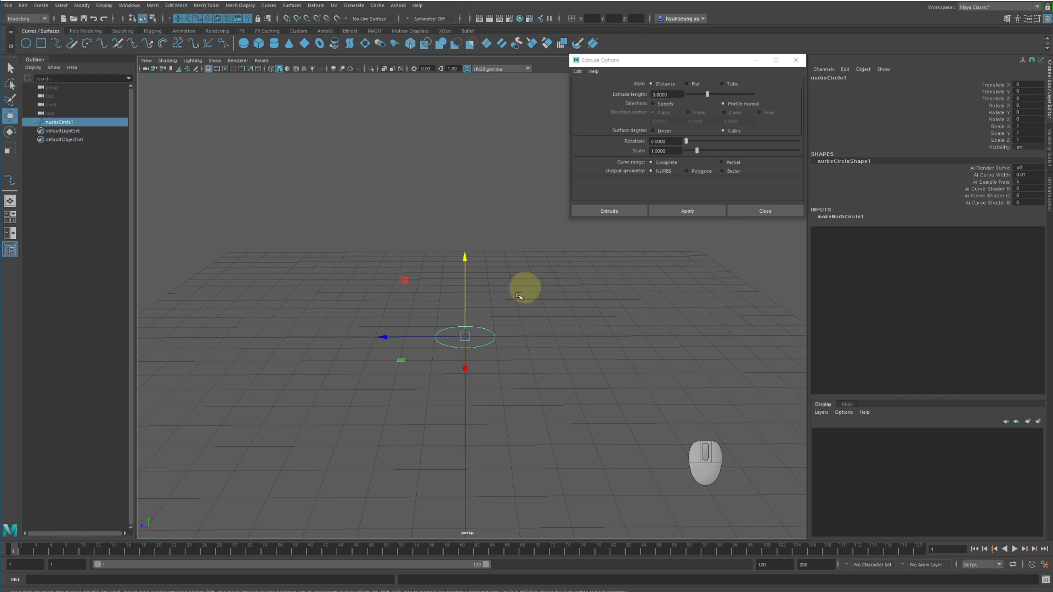
# Step: Rotate the circle freely to a tilt of about -19 in X, -9 in Y and -21 in Z
pyautogui.click(494, 312)
pyautogui.press('e')
pyautogui.moveTo(499, 294); pyautogui.dragTo(514, 323)
pyautogui.keyDown('alt'); pyautogui.moveTo(514, 326); pyautogui.dragTo(545, 329); pyautogui.keyUp('alt')
pyautogui.press('q')
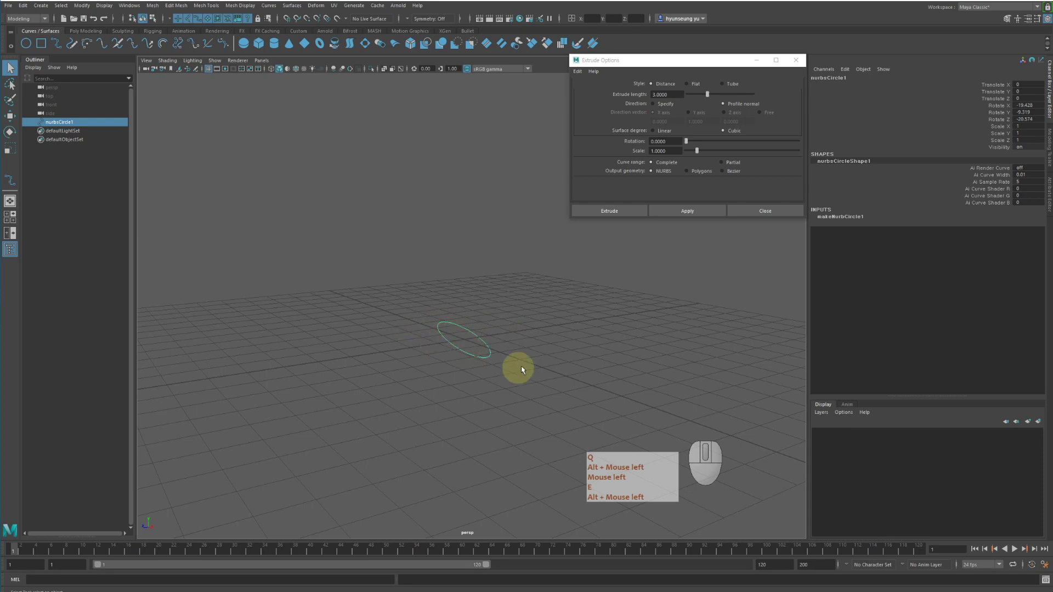
# Step: Extrude the tilted circle 3 units along its profile normal with the Distance style
pyautogui.keyDown('alt'); pyautogui.moveTo(482, 336); pyautogui.dragTo(533, 313); pyautogui.keyUp('alt')
pyautogui.click(680, 214)
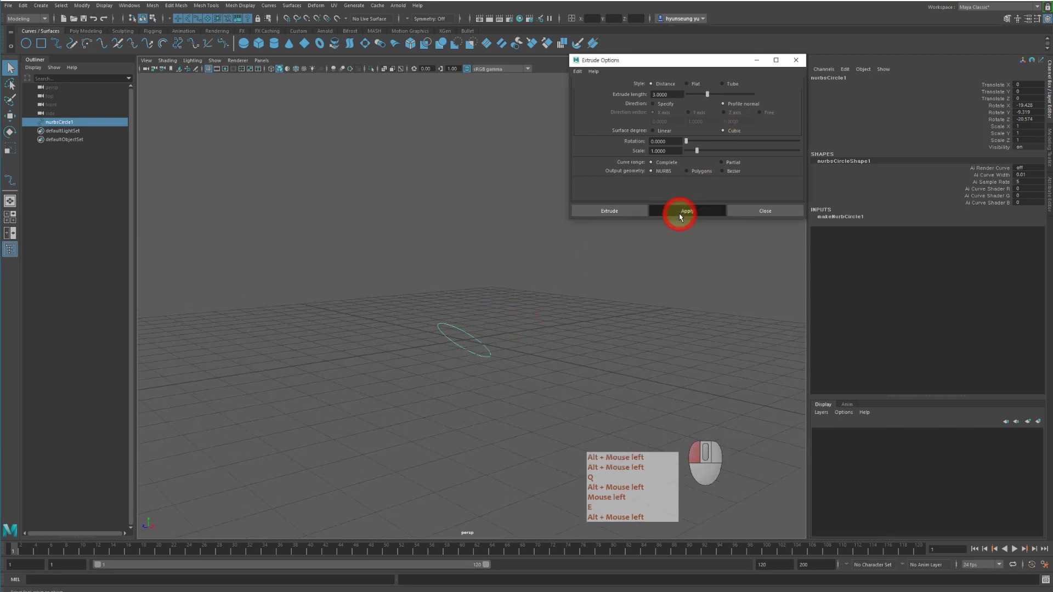
# Step: Inspect the tilted extrusion, then undo both the extrusion and the circle's free rotation
pyautogui.keyDown('alt'); pyautogui.moveTo(598, 362); pyautogui.dragTo(584, 350); pyautogui.keyUp('alt')
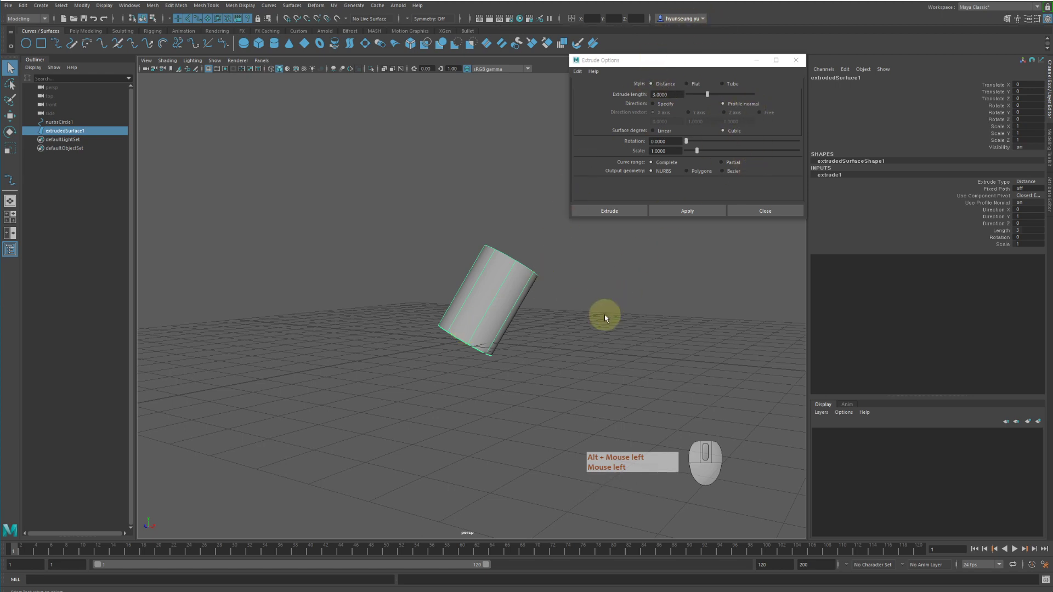
pyautogui.click(546, 315)
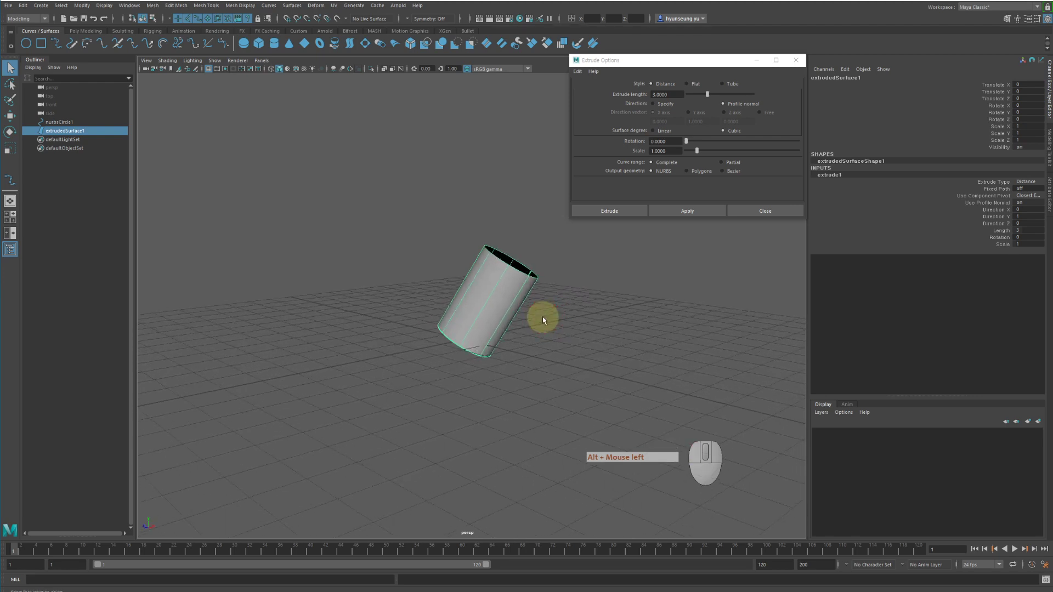
pyautogui.press('z')
pyautogui.press('z')
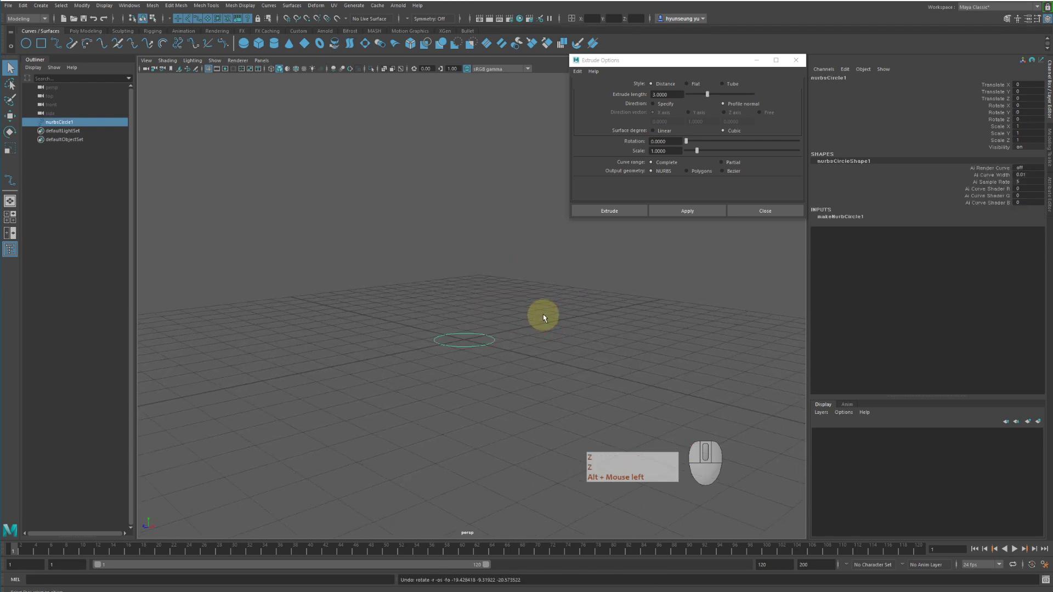
# Step: Try extruding the flat circle 3 units in a specified direction along the X axis, inspect the surface and undo it
pyautogui.click(667, 108)
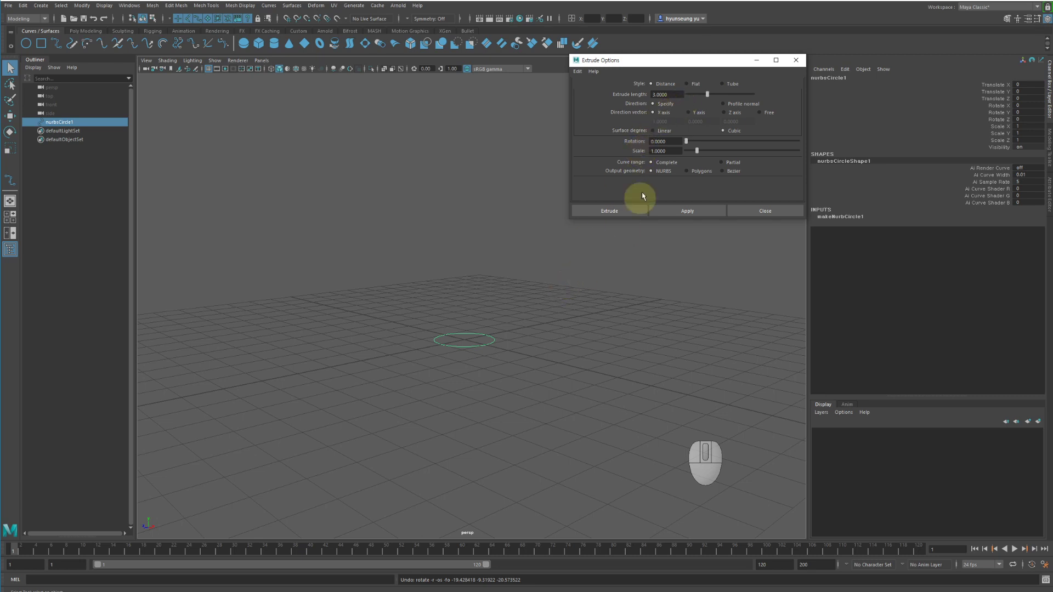
pyautogui.keyDown('alt'); pyautogui.moveTo(524, 271); pyautogui.dragTo(528, 239, button='middle'); pyautogui.keyUp('alt')
pyautogui.keyDown('alt'); pyautogui.moveTo(529, 239); pyautogui.dragTo(554, 274); pyautogui.keyUp('alt')
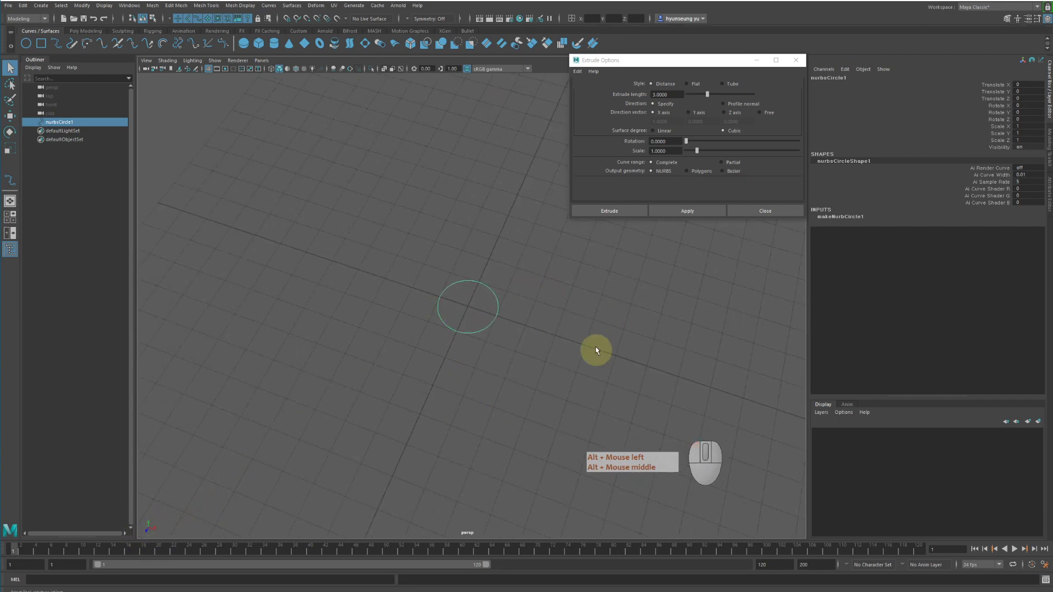
pyautogui.click(704, 211)
pyautogui.keyDown('alt'); pyautogui.moveTo(630, 336); pyautogui.dragTo(647, 307); pyautogui.keyUp('alt')
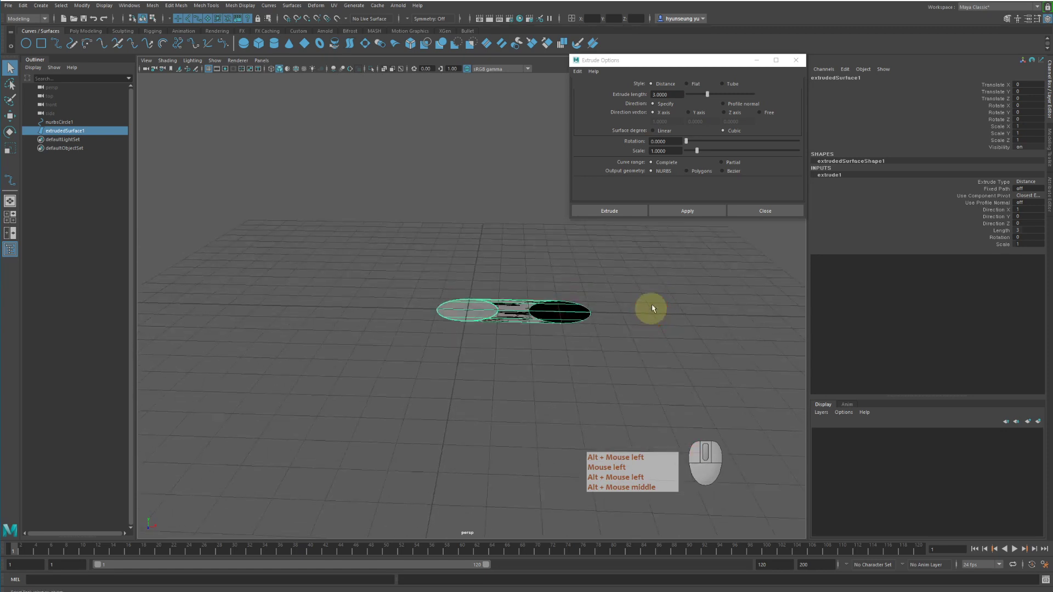
pyautogui.press('z')
# Step: Try extruding the flat circle 3 units along the Y axis, switch the direction back to Profile normal and undo the extrusion
pyautogui.click(699, 113)
pyautogui.keyDown('alt'); pyautogui.moveTo(602, 226); pyautogui.dragTo(166, 357); pyautogui.keyUp('alt')
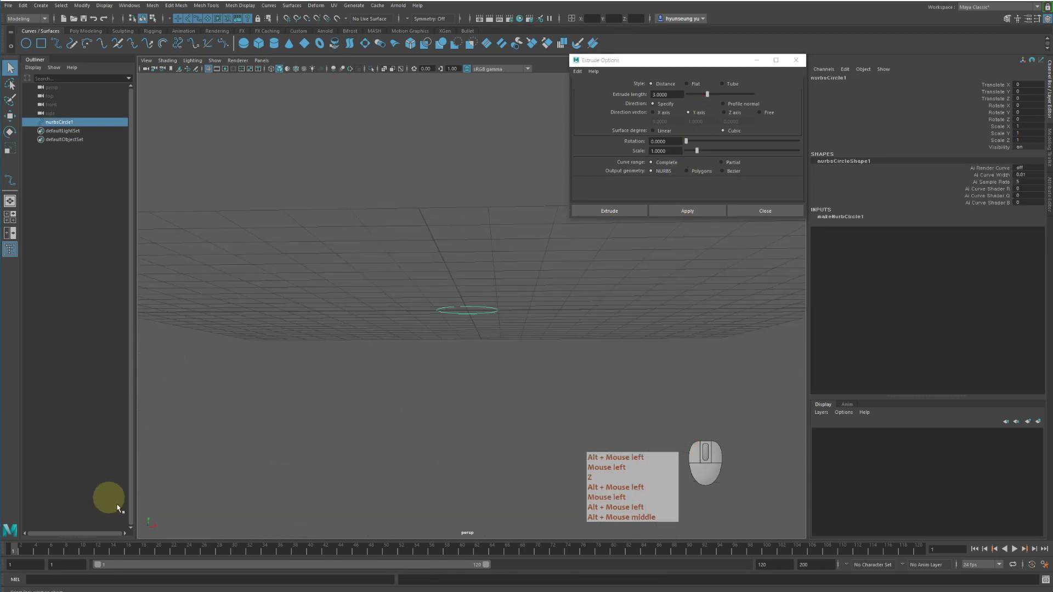
pyautogui.click(704, 214)
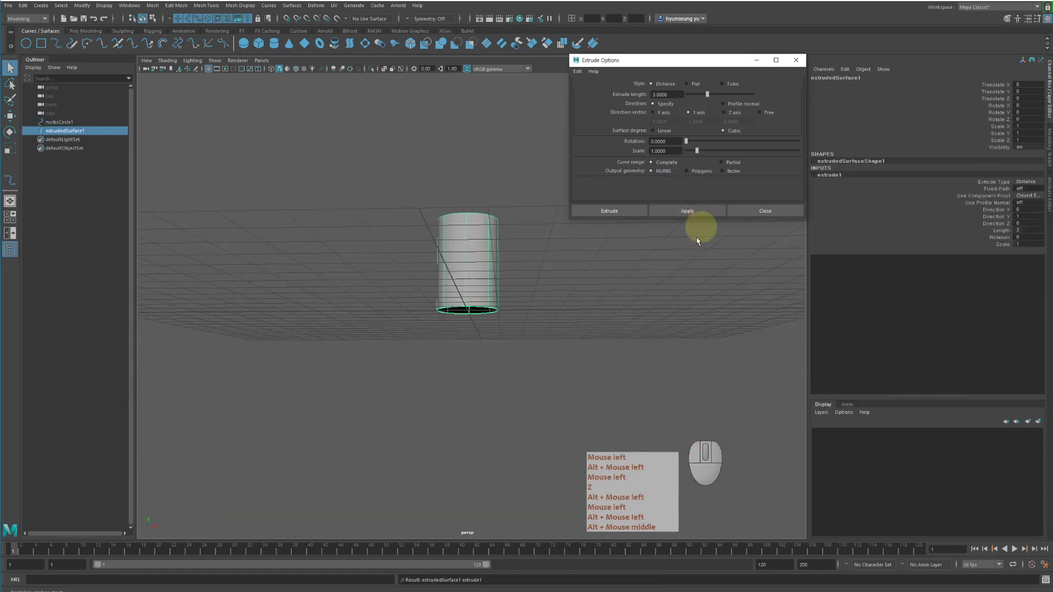
pyautogui.keyDown('alt'); pyautogui.moveTo(670, 284); pyautogui.dragTo(666, 317); pyautogui.keyUp('alt')
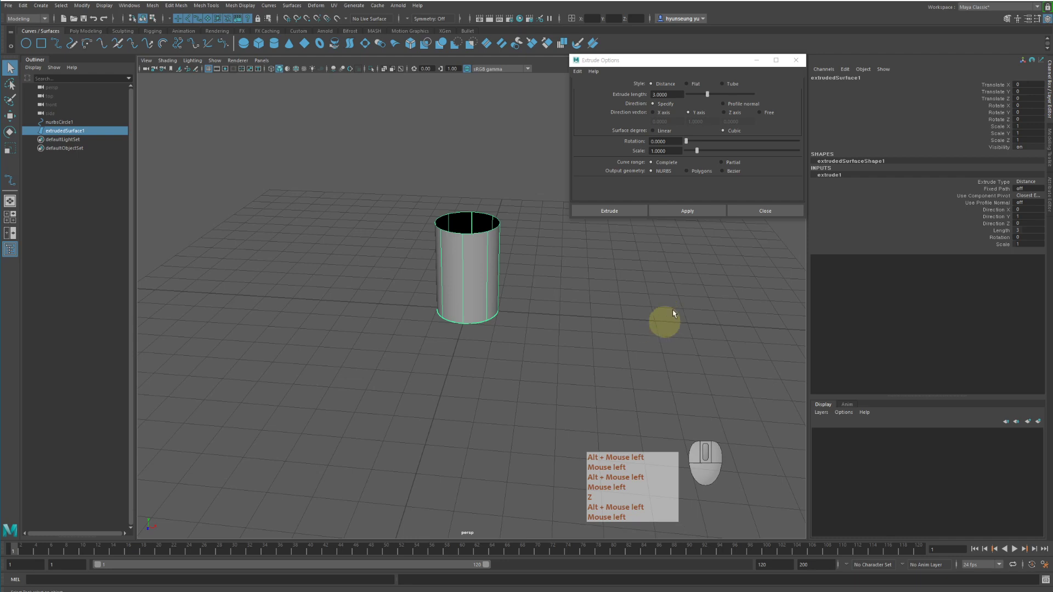
pyautogui.click(735, 104)
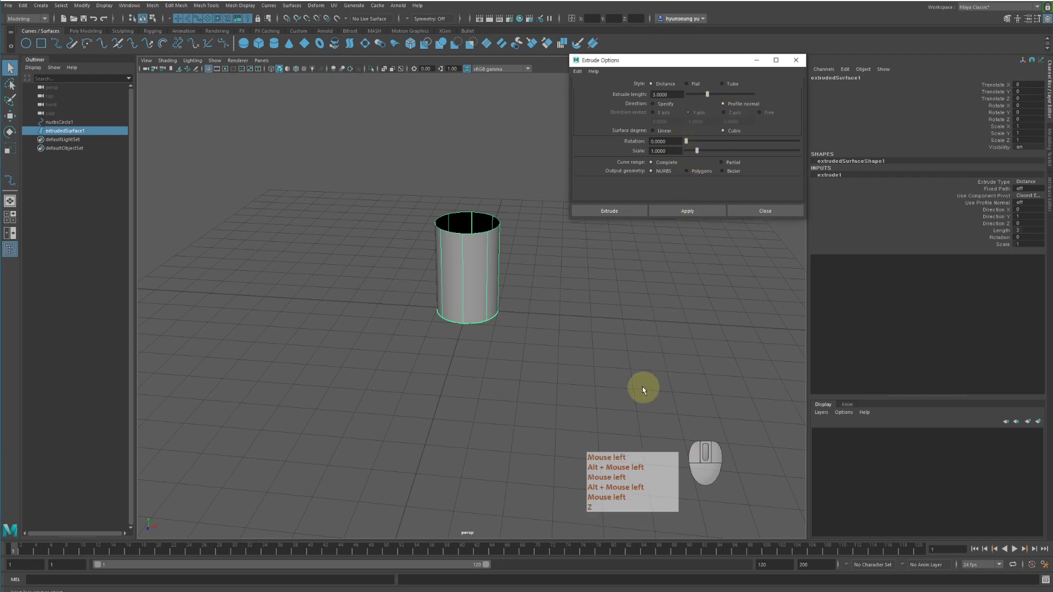
pyautogui.keyDown('alt'); pyautogui.moveTo(598, 377); pyautogui.dragTo(594, 359); pyautogui.keyUp('alt')
pyautogui.press('z')
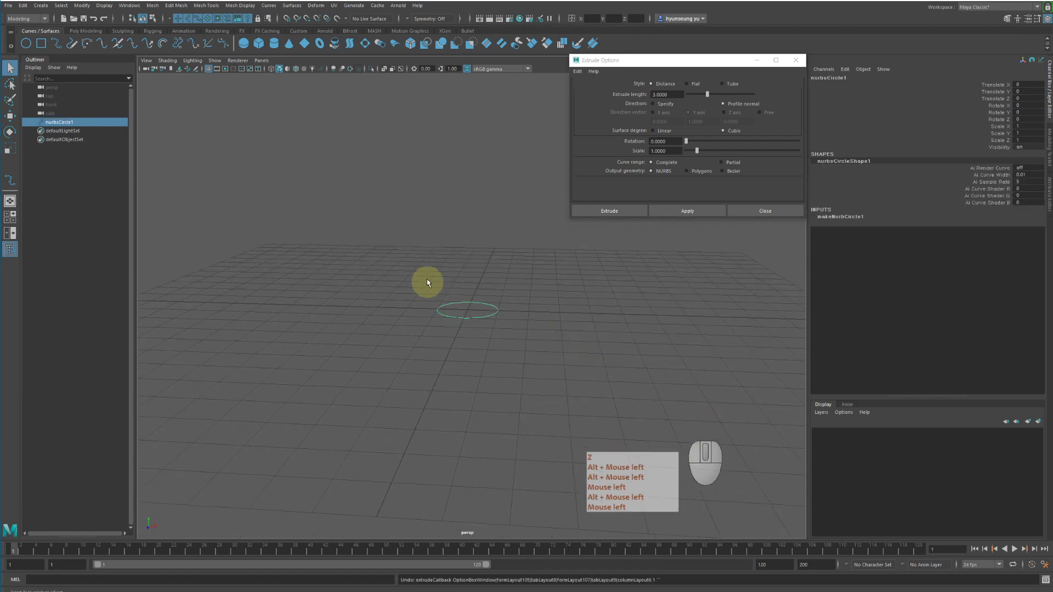
# Step: Rotate the circle to a tilt of about -36 degrees around Z
pyautogui.click(497, 310)
pyautogui.press('e')
pyautogui.moveTo(513, 254); pyautogui.dragTo(543, 299)
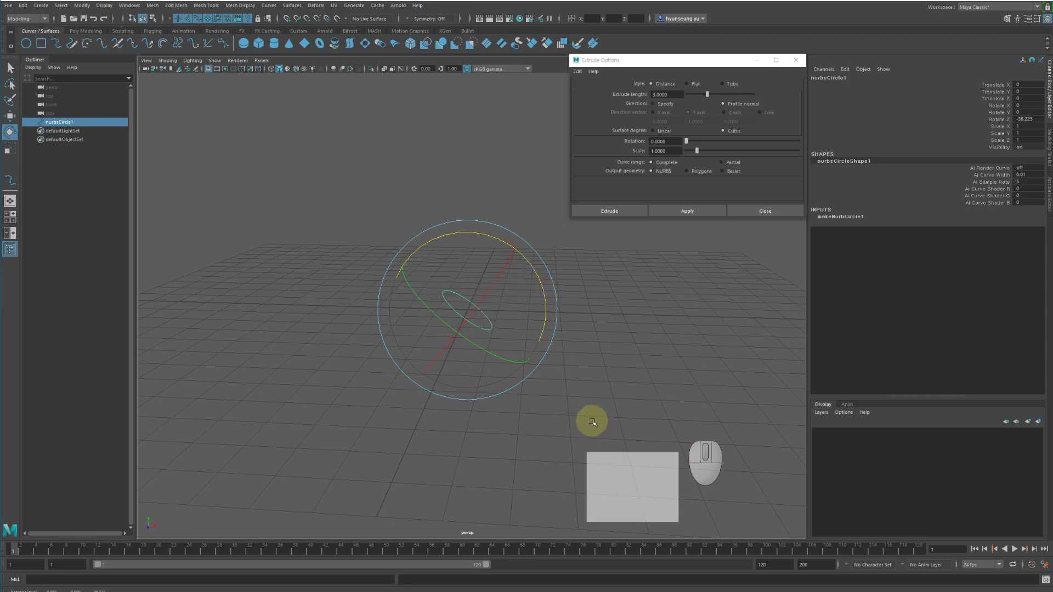
# Step: Try 3-unit extrusions of the tilted circle along its profile normal and along the specified Y axis, undoing each one
pyautogui.click(687, 212)
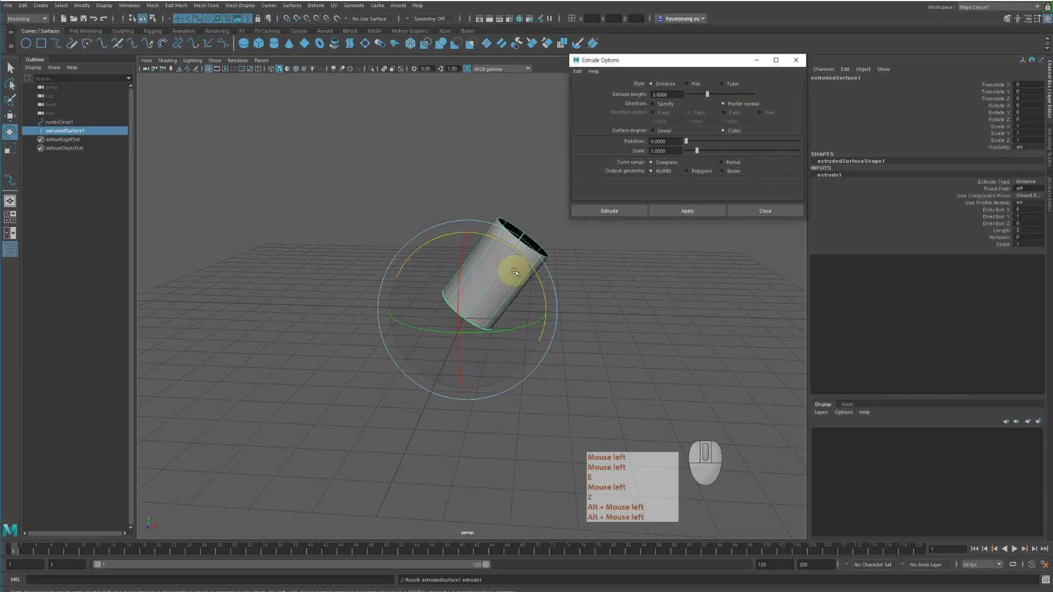
pyautogui.press('z')
pyautogui.click(666, 104)
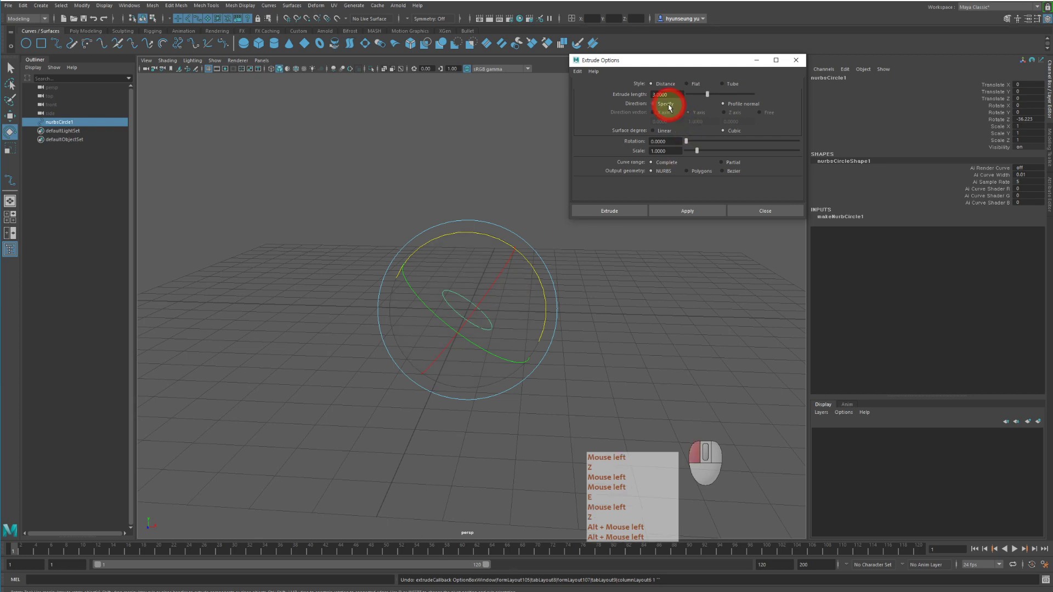
pyautogui.click(695, 112)
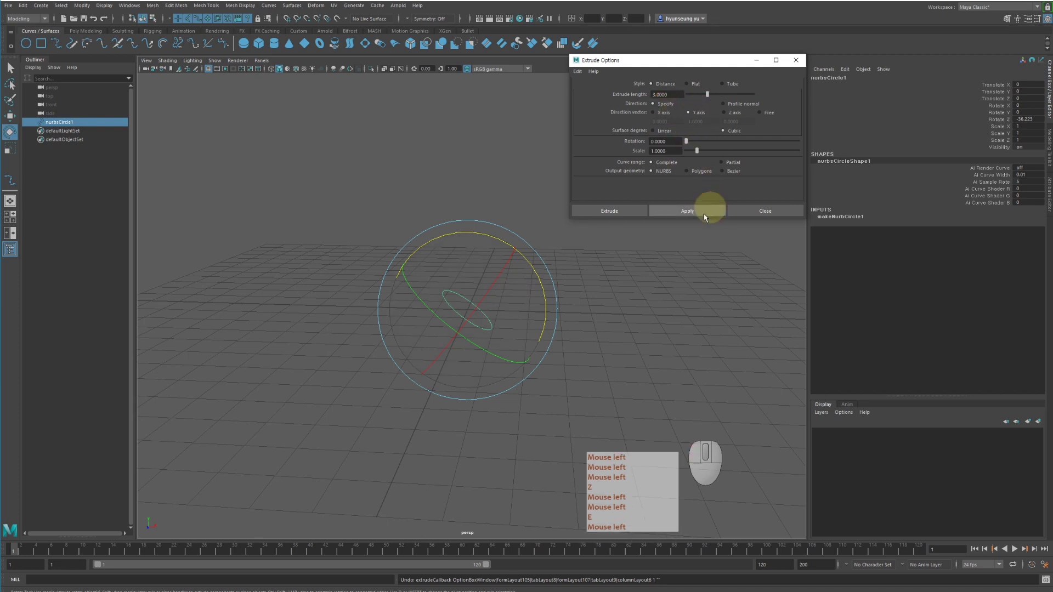
pyautogui.click(684, 213)
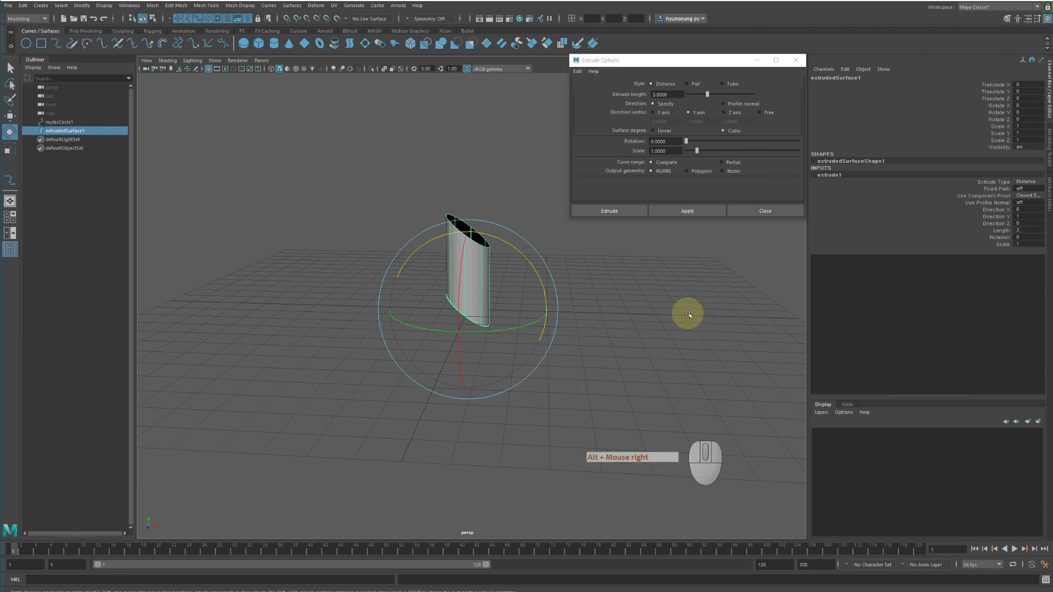
pyautogui.hotkey('ctrl', 'z')
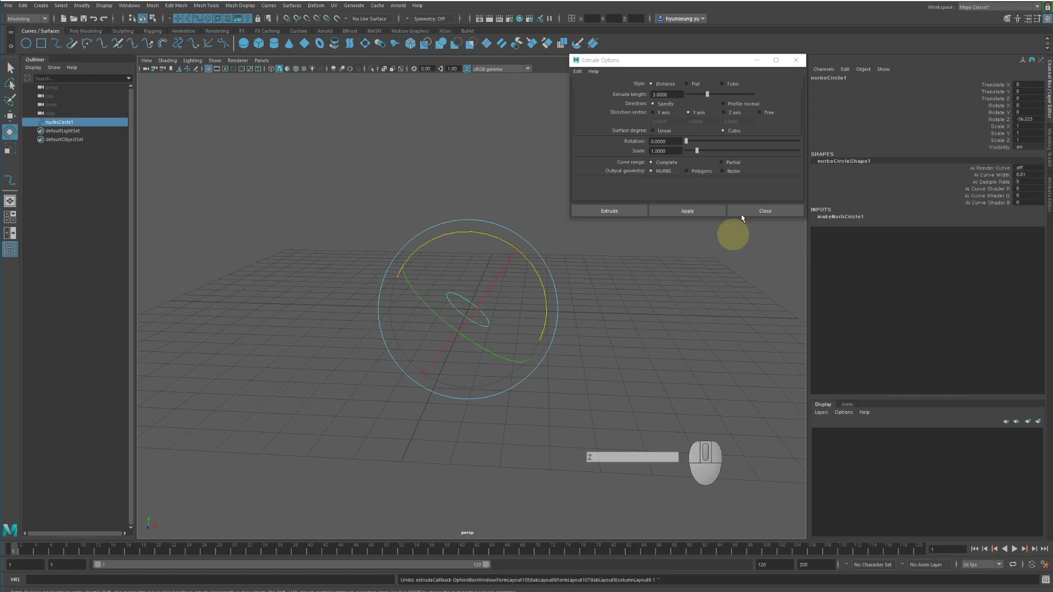
# Step: Try extruding the tilted circle 3 units along the Z axis, inspect the surface and undo it
pyautogui.click(738, 114)
pyautogui.click(687, 210)
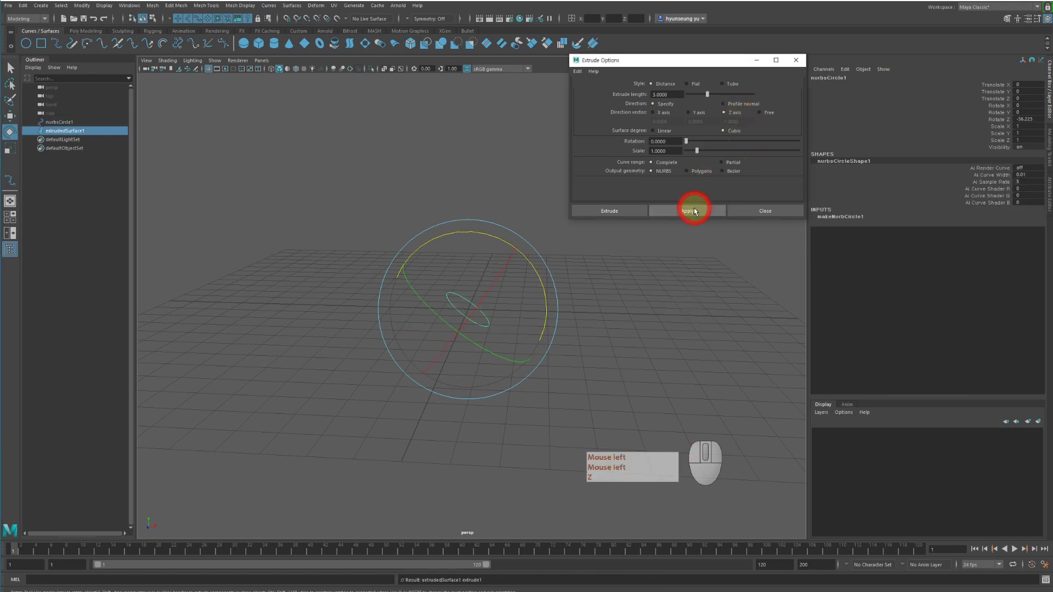
pyautogui.keyDown('alt'); pyautogui.moveTo(636, 291); pyautogui.dragTo(698, 301); pyautogui.keyUp('alt')
pyautogui.hotkey('ctrl', 'z')
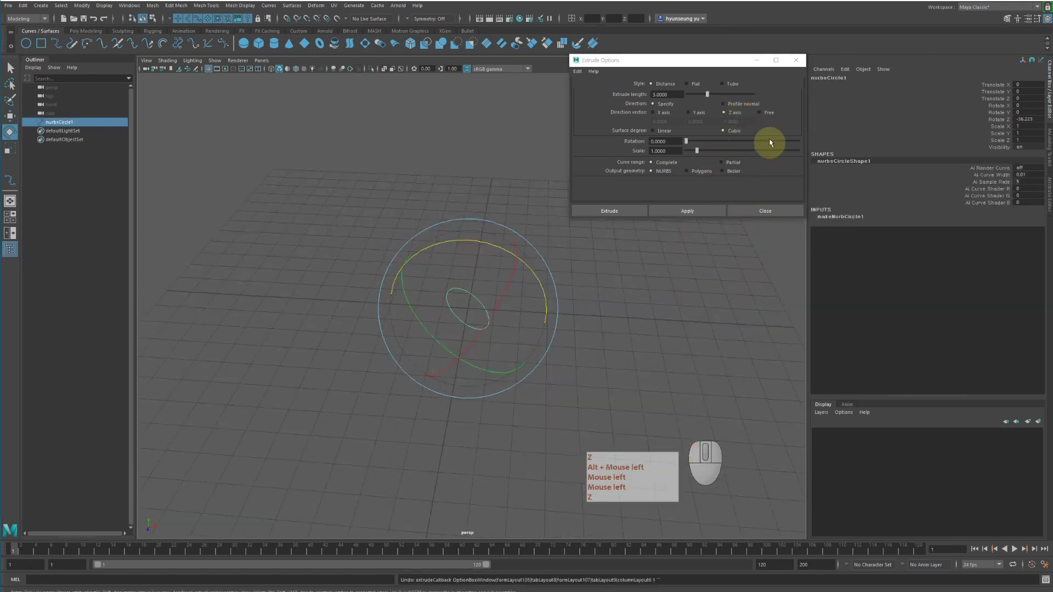
# Step: Set the direction vector to Free, try extruding the tilted circle along 0, 0, 1 and undo the extrusion
pyautogui.click(760, 113)
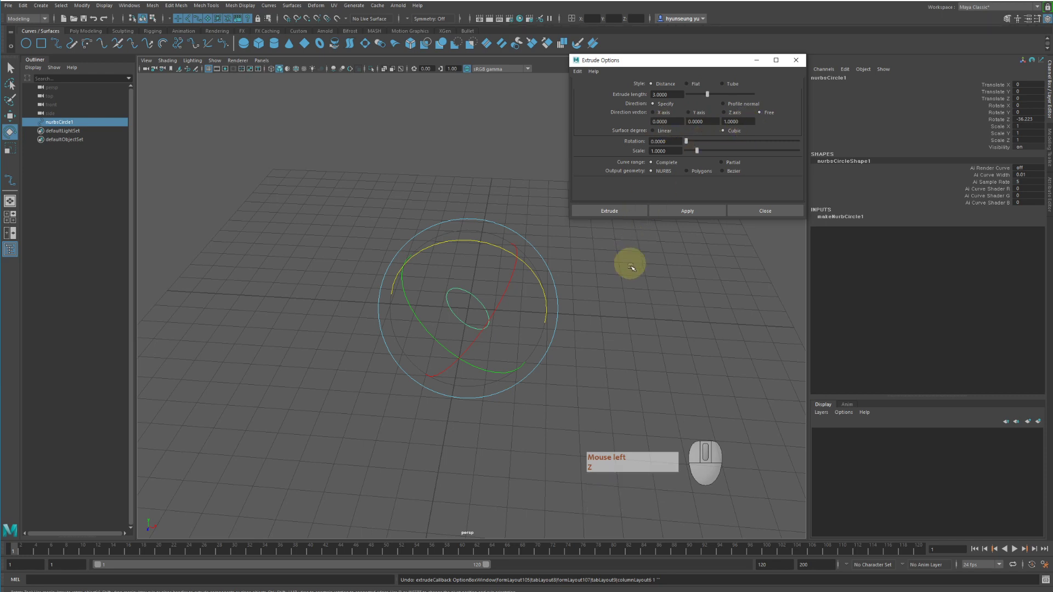
pyautogui.keyDown('alt'); pyautogui.moveTo(643, 305); pyautogui.dragTo(607, 312); pyautogui.keyUp('alt')
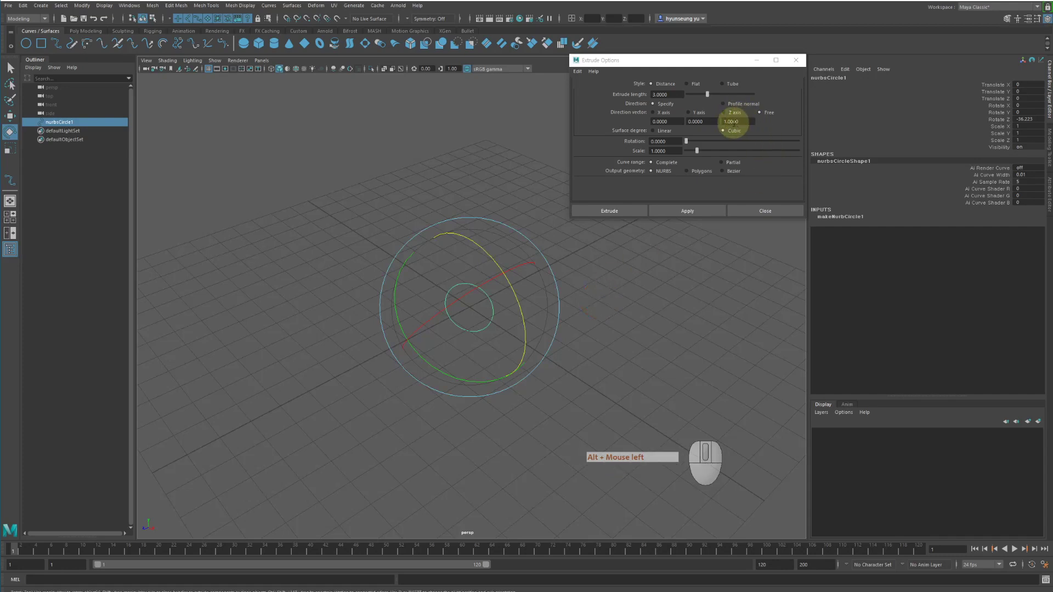
pyautogui.click(693, 212)
pyautogui.keyDown('alt'); pyautogui.moveTo(596, 327); pyautogui.dragTo(729, 324); pyautogui.keyUp('alt')
pyautogui.press('z')
# Step: Set the free vector's Y component to 1, try the extrusion along 0, 1, 1, inspect it and undo it
pyautogui.click(673, 122)
pyautogui.click(702, 121)
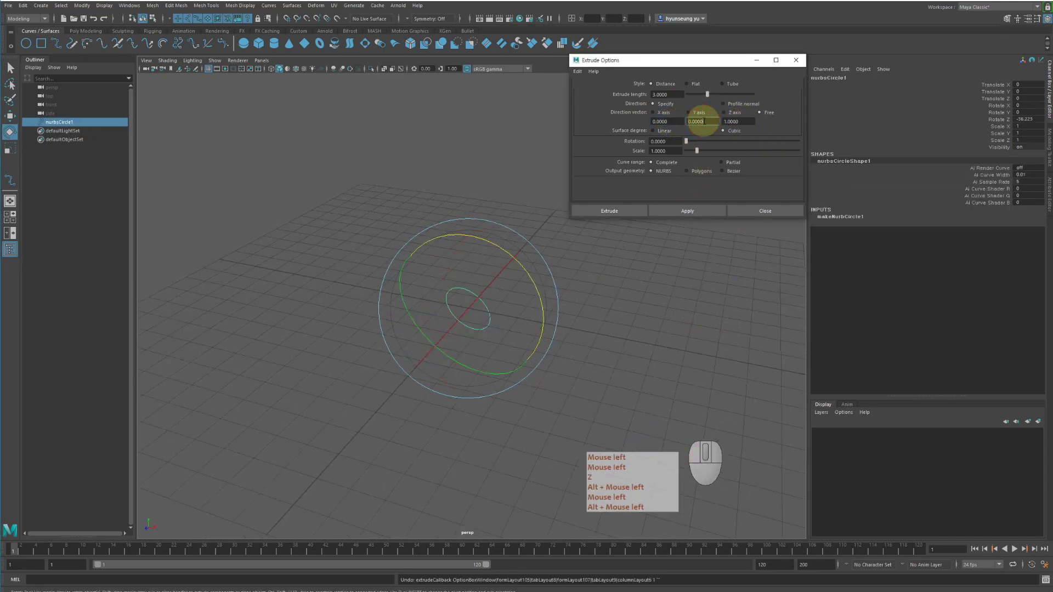
pyautogui.write('1')
pyautogui.press('Return')
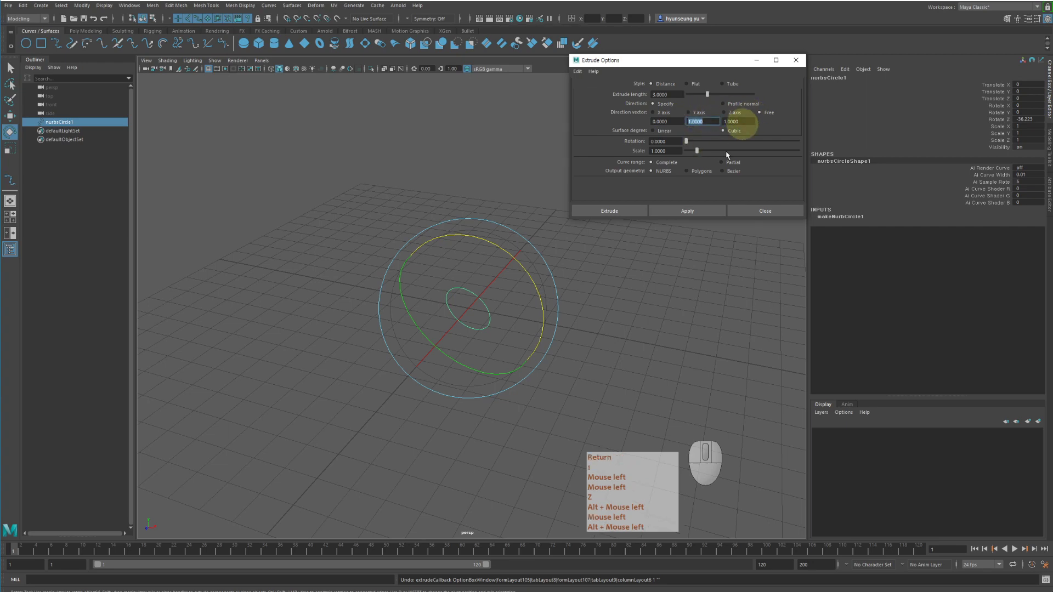
pyautogui.click(690, 212)
pyautogui.keyDown('alt'); pyautogui.moveTo(672, 321); pyautogui.dragTo(822, 318); pyautogui.keyUp('alt')
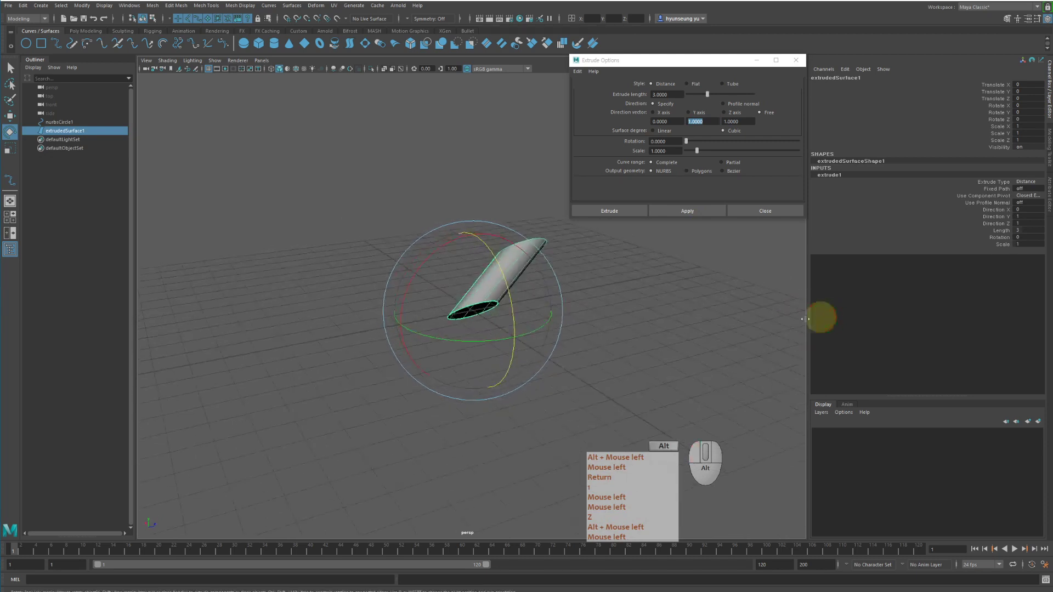
pyautogui.keyDown('alt'); pyautogui.moveTo(724, 325); pyautogui.dragTo(413, 298); pyautogui.keyUp('alt')
pyautogui.press('z')
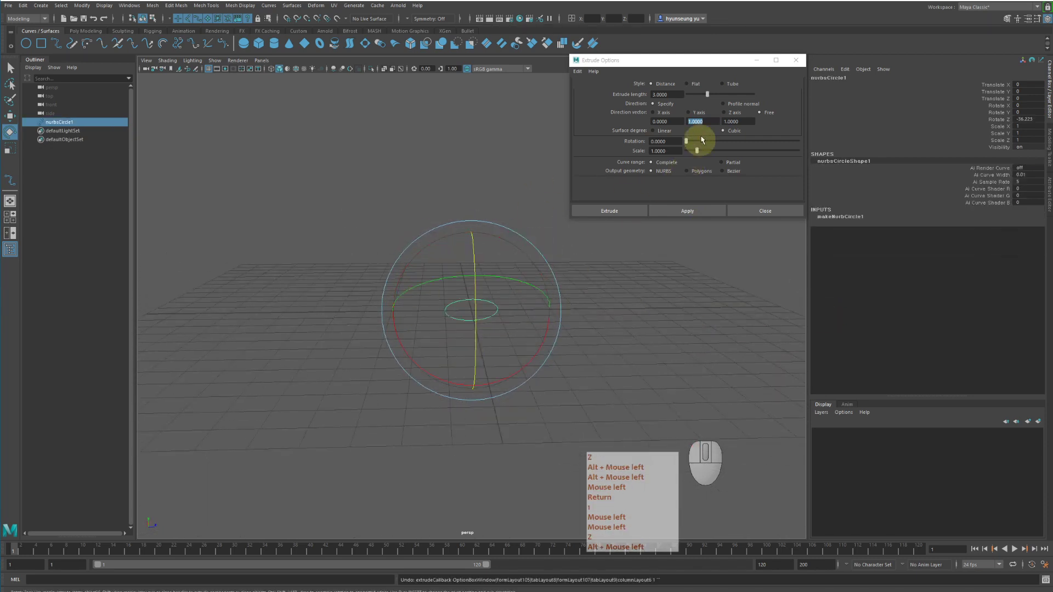
# Step: Set the free vector's Y component to 10, extrude the tilted circle along 0, 10, 1 and inspect the surface
pyautogui.click(698, 121)
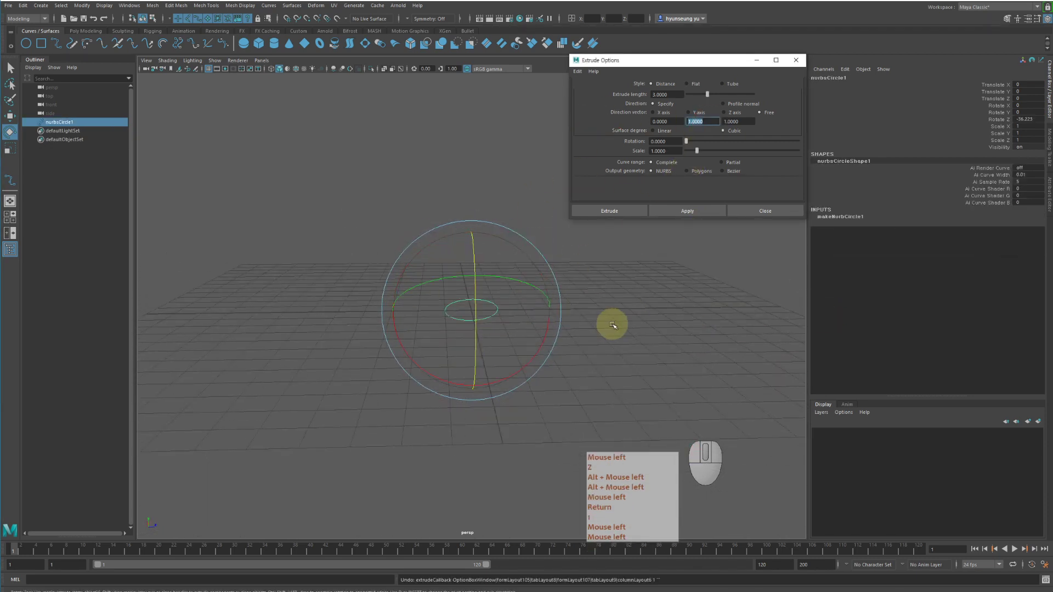
pyautogui.write('10')
pyautogui.press('Return')
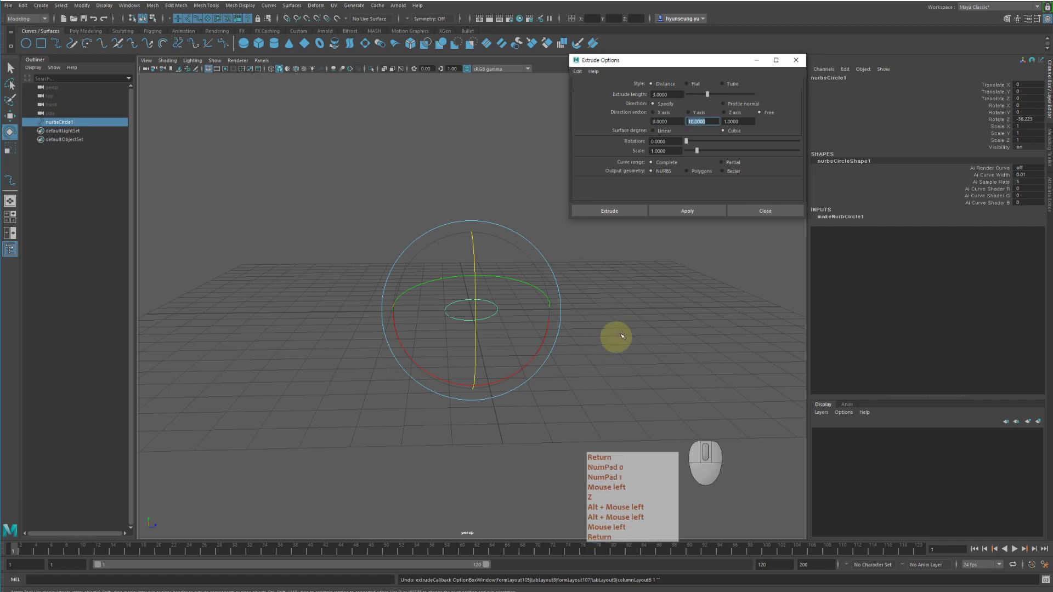
pyautogui.click(713, 211)
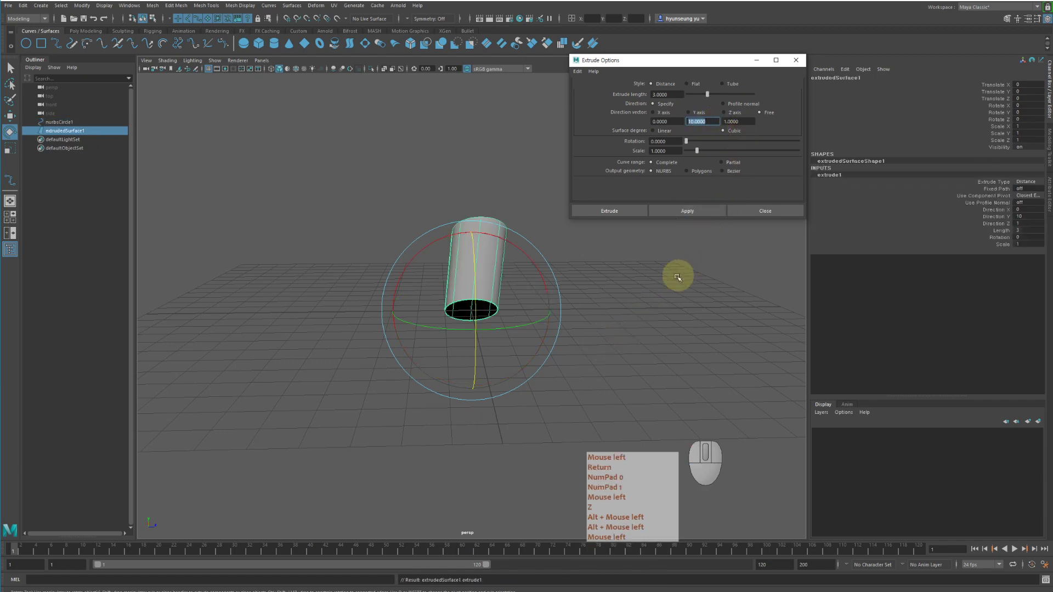
pyautogui.keyDown('alt'); pyautogui.moveTo(677, 277); pyautogui.dragTo(573, 277); pyautogui.keyUp('alt')
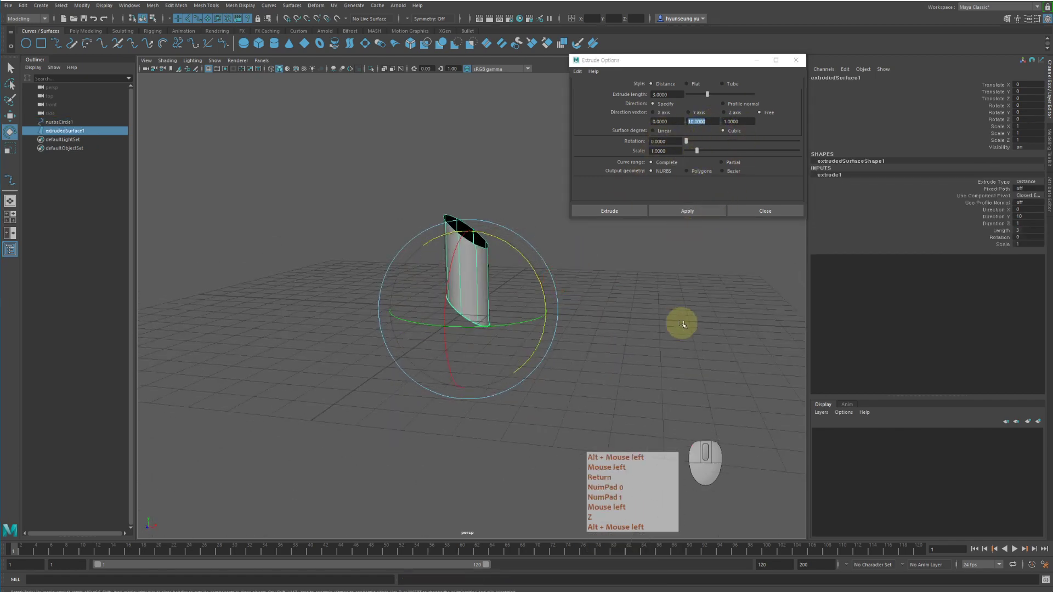
pyautogui.keyDown('alt'); pyautogui.moveTo(682, 324); pyautogui.dragTo(705, 322); pyautogui.keyUp('alt')
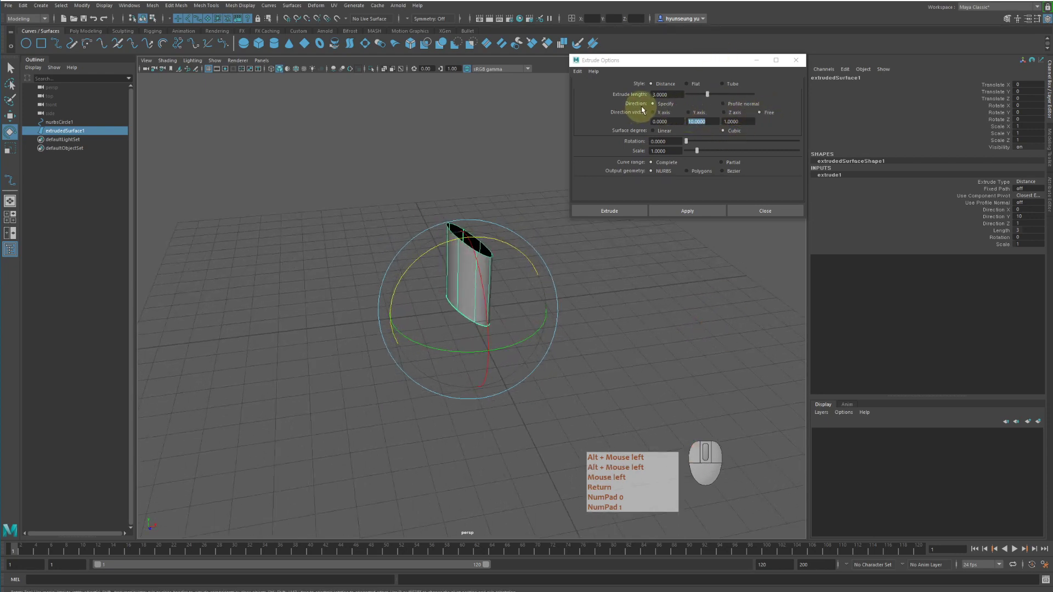
# Step: Set the extrude direction to Profile normal and delete the extruded surface
pyautogui.click(744, 104)
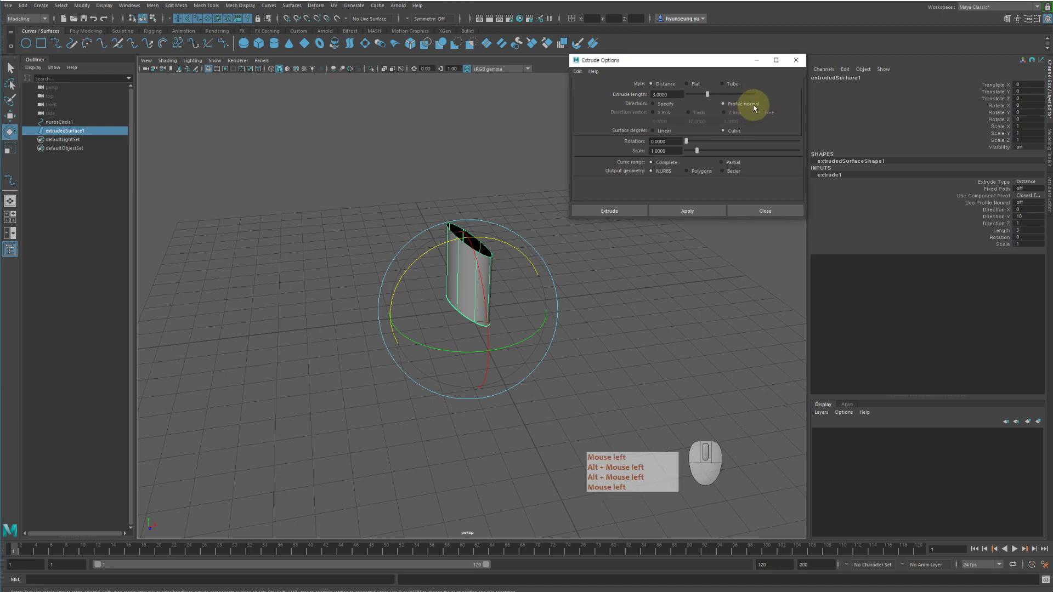
pyautogui.keyDown('alt'); pyautogui.moveTo(631, 272); pyautogui.dragTo(623, 295); pyautogui.keyUp('alt')
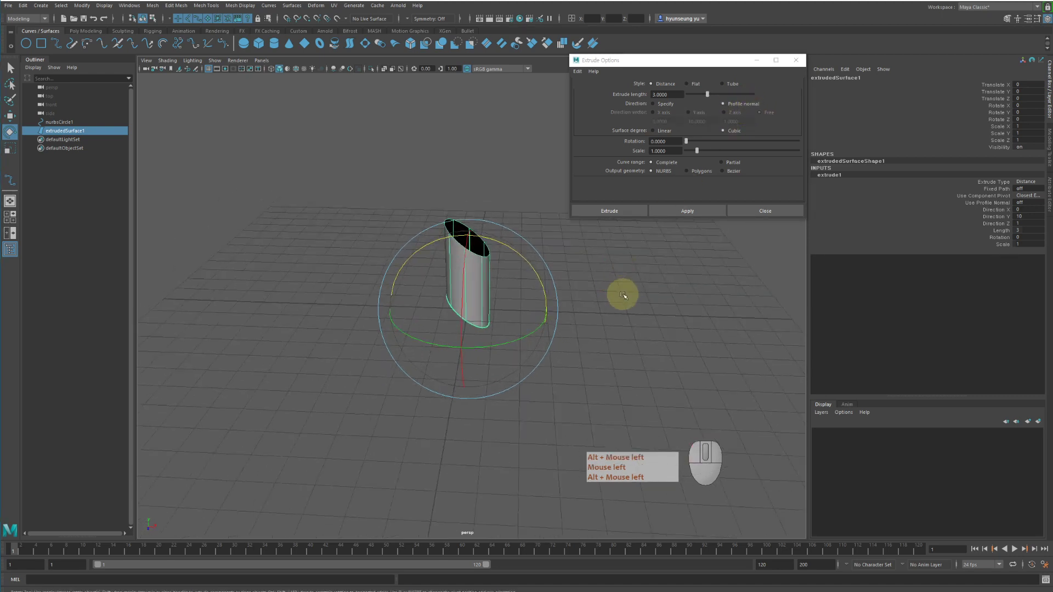
pyautogui.click(683, 306)
pyautogui.click(468, 235)
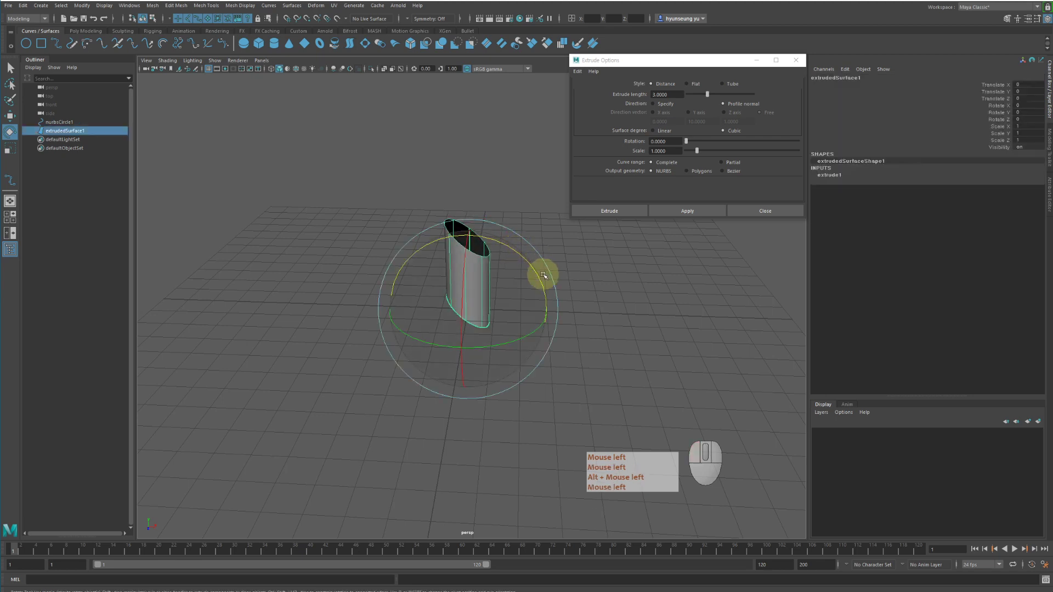
pyautogui.press('Delete')
# Step: Select the tilted circle and set its Rotate Z to 0
pyautogui.click(463, 305)
pyautogui.click(1021, 119)
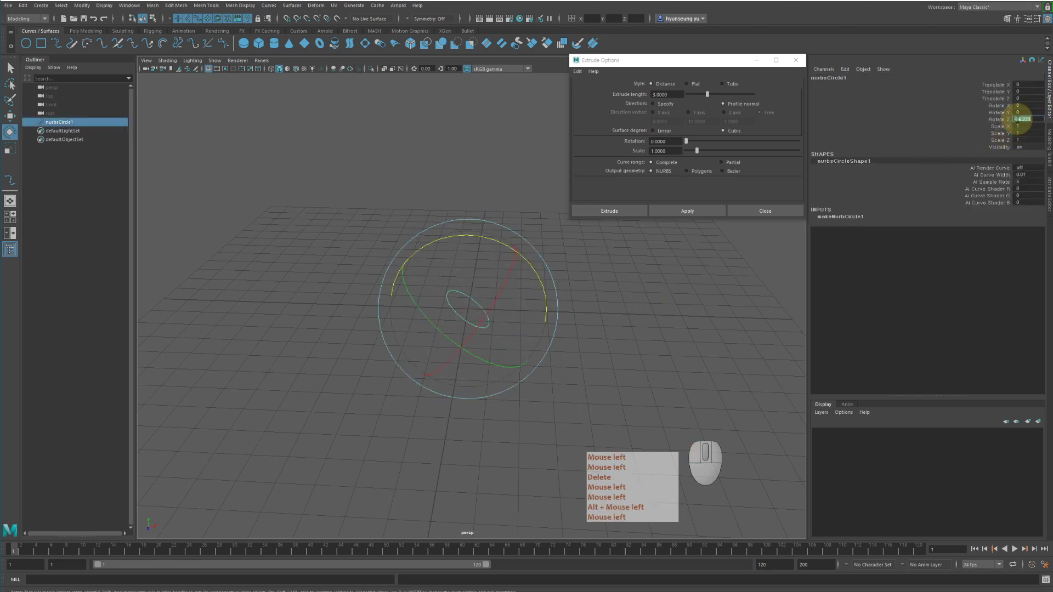
pyautogui.write('0')
pyautogui.press('Return')
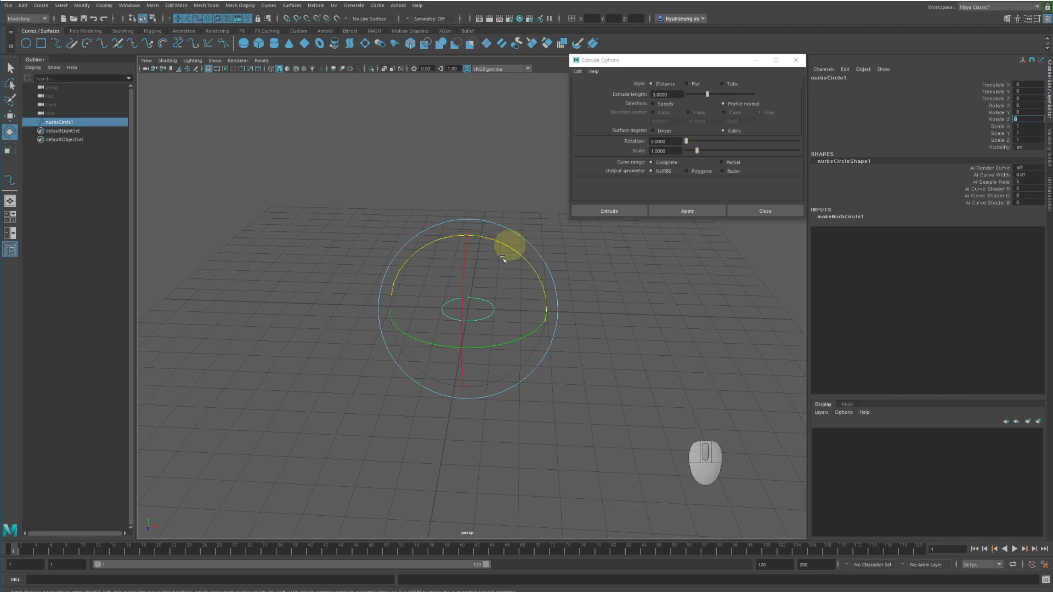
# Step: Extrude the untilted circle along its profile normal with the surface degree set to Cubic
pyautogui.keyDown('alt'); pyautogui.moveTo(545, 308); pyautogui.dragTo(571, 302); pyautogui.keyUp('alt')
pyautogui.keyDown('alt'); pyautogui.moveTo(572, 302); pyautogui.dragTo(599, 303, button='right'); pyautogui.keyUp('alt')
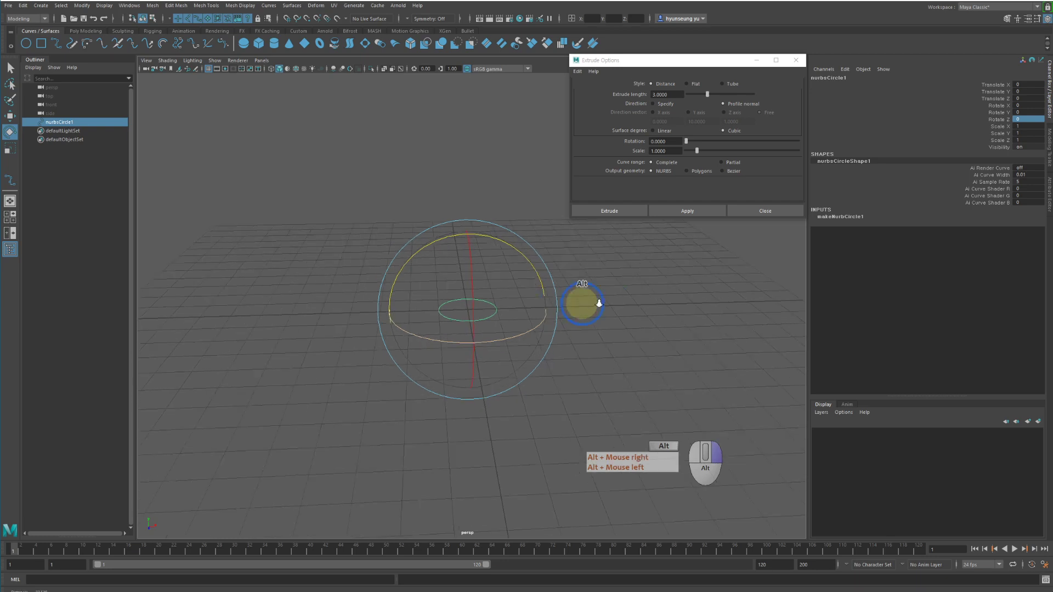
pyautogui.click(662, 131)
pyautogui.press('z')
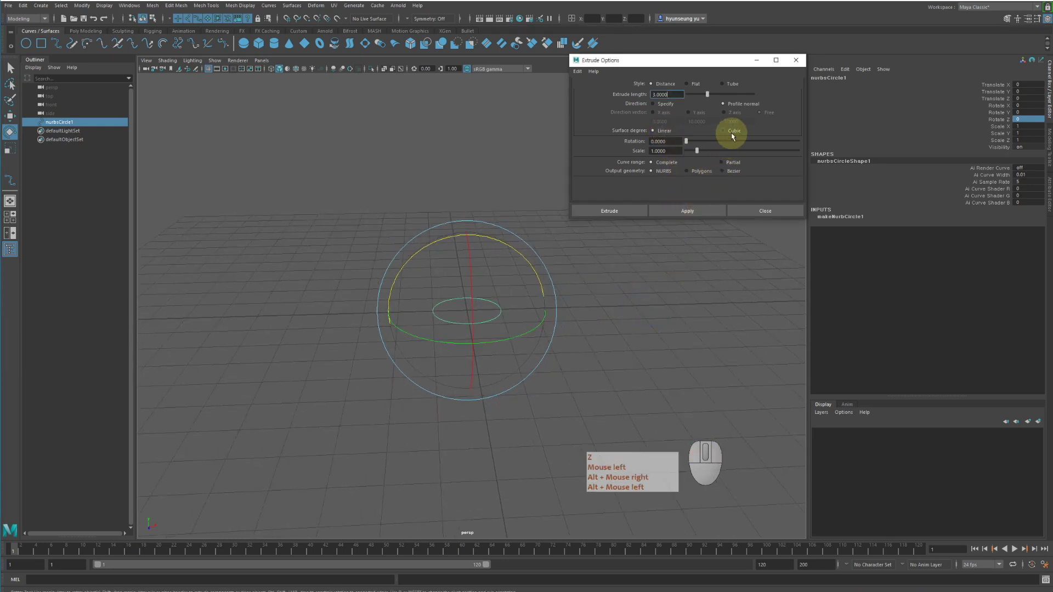
pyautogui.click(732, 135)
pyautogui.click(692, 209)
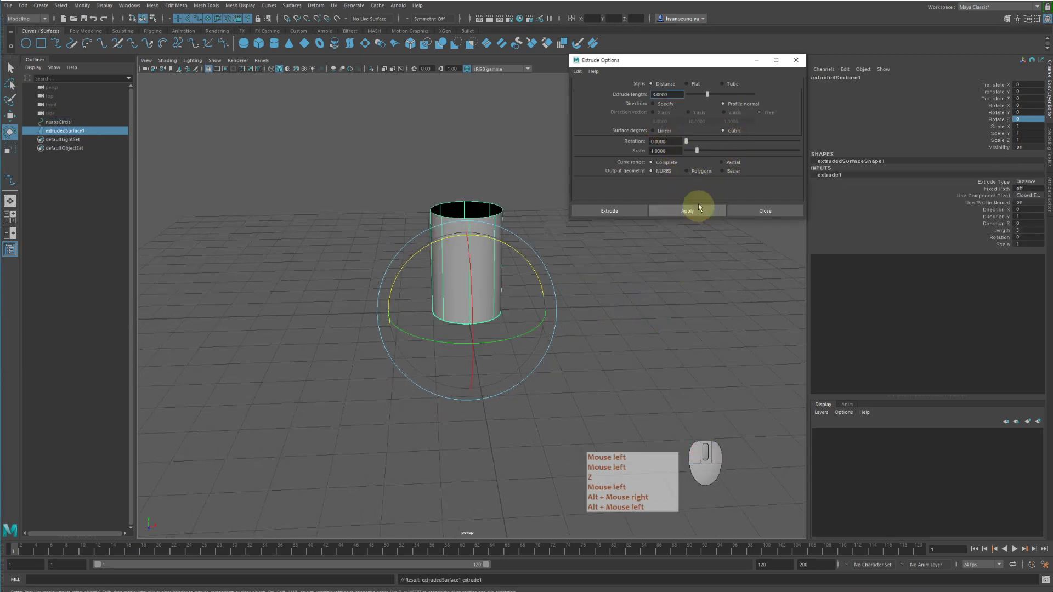
# Step: Delete the cubic surface, try extruding the circle with the surface degree set to Linear, and undo it
pyautogui.click(665, 132)
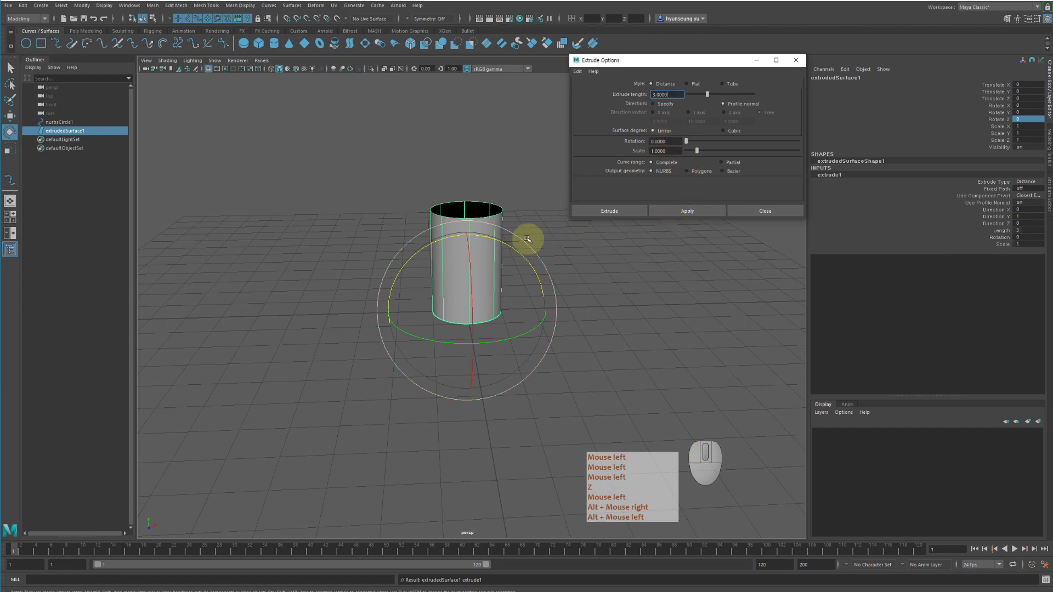
pyautogui.click(494, 212)
pyautogui.press('Delete')
pyautogui.click(688, 211)
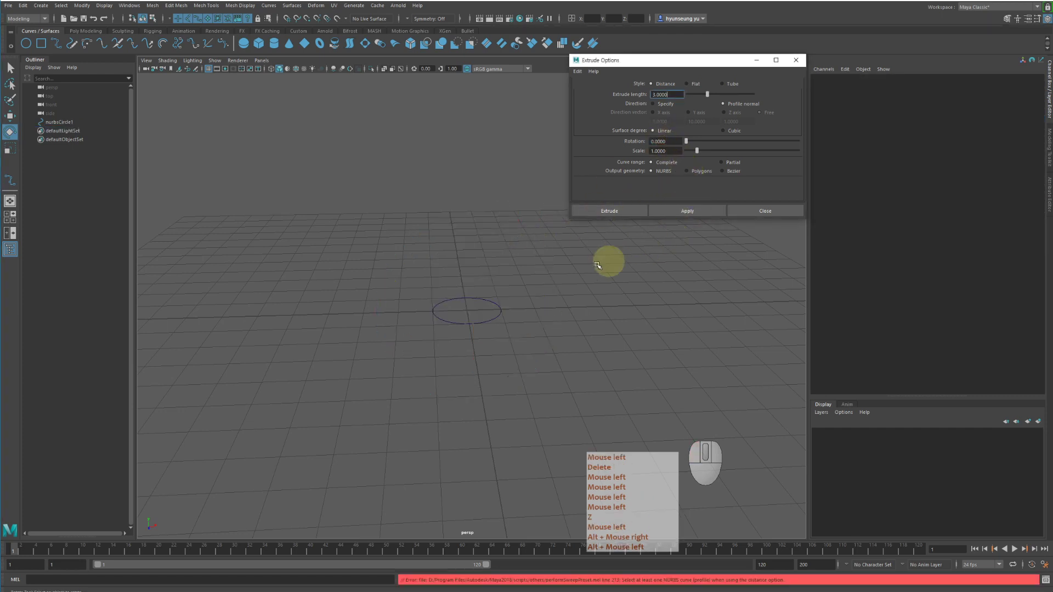
pyautogui.click(484, 300)
pyautogui.click(698, 214)
pyautogui.keyDown('alt'); pyautogui.moveTo(657, 262); pyautogui.dragTo(679, 266); pyautogui.keyUp('alt')
pyautogui.press('z')
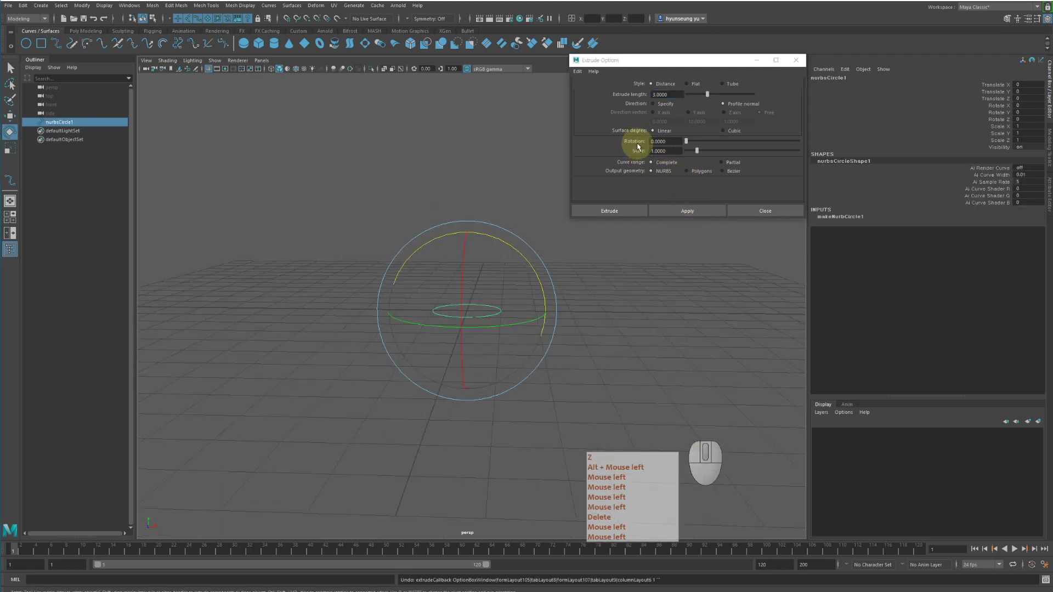
# Step: Set the extrude rotation to about 162.49 and the surface degree to Cubic, extrude the circle and inspect the twisted surface from several sides
pyautogui.moveTo(686, 141); pyautogui.dragTo(736, 142)
pyautogui.click(733, 132)
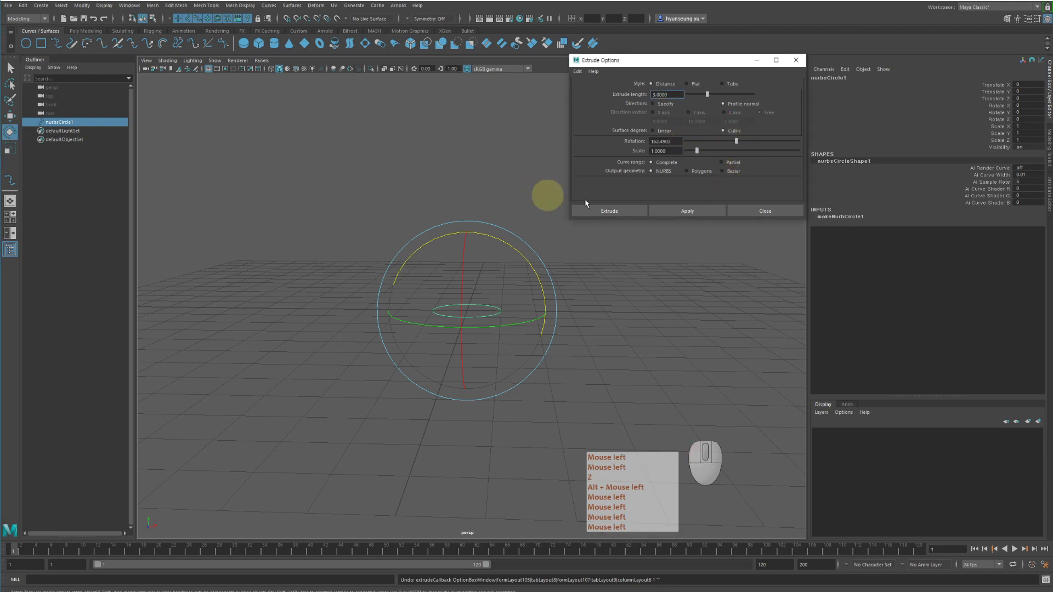
pyautogui.click(707, 212)
pyautogui.keyDown('alt'); pyautogui.moveTo(656, 284); pyautogui.dragTo(602, 294); pyautogui.keyUp('alt')
pyautogui.click(658, 332)
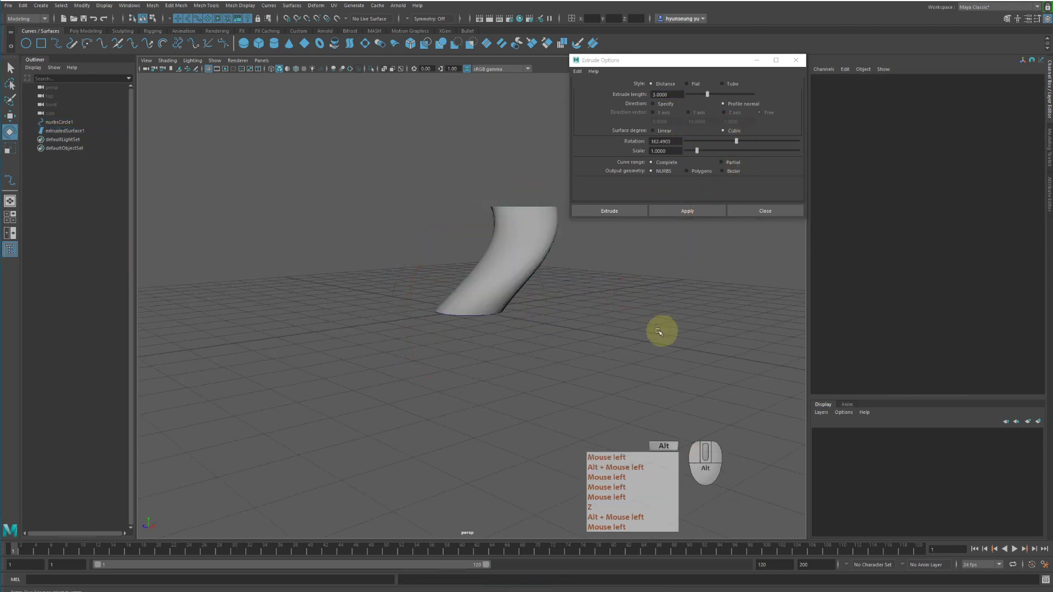
pyautogui.keyDown('alt'); pyautogui.moveTo(658, 332); pyautogui.dragTo(620, 334); pyautogui.keyUp('alt')
pyautogui.keyDown('alt'); pyautogui.moveTo(525, 327); pyautogui.dragTo(493, 263); pyautogui.keyUp('alt')
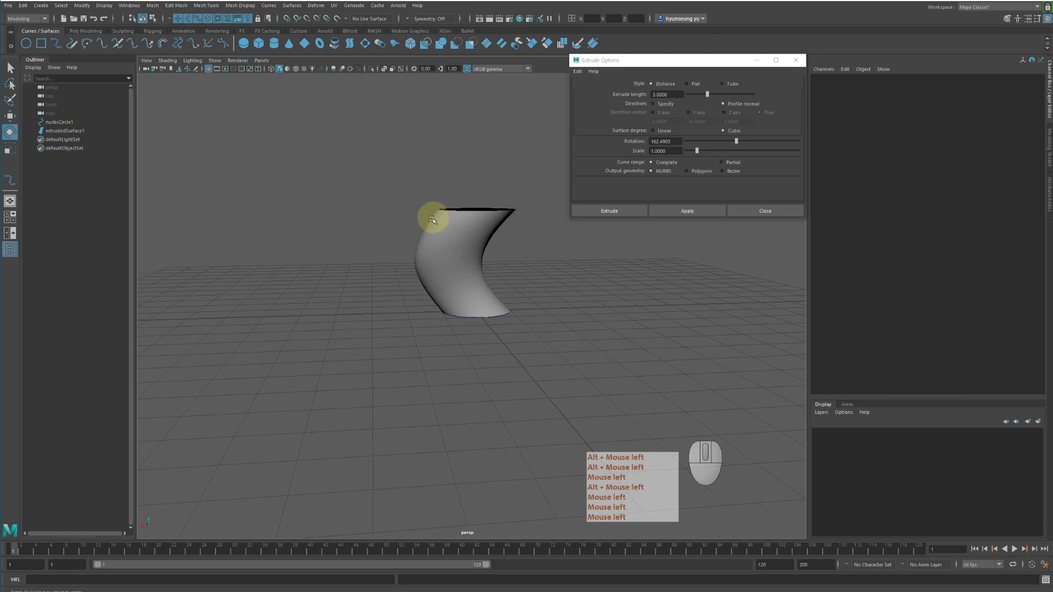
pyautogui.keyDown('alt'); pyautogui.moveTo(444, 281); pyautogui.dragTo(576, 266); pyautogui.keyUp('alt')
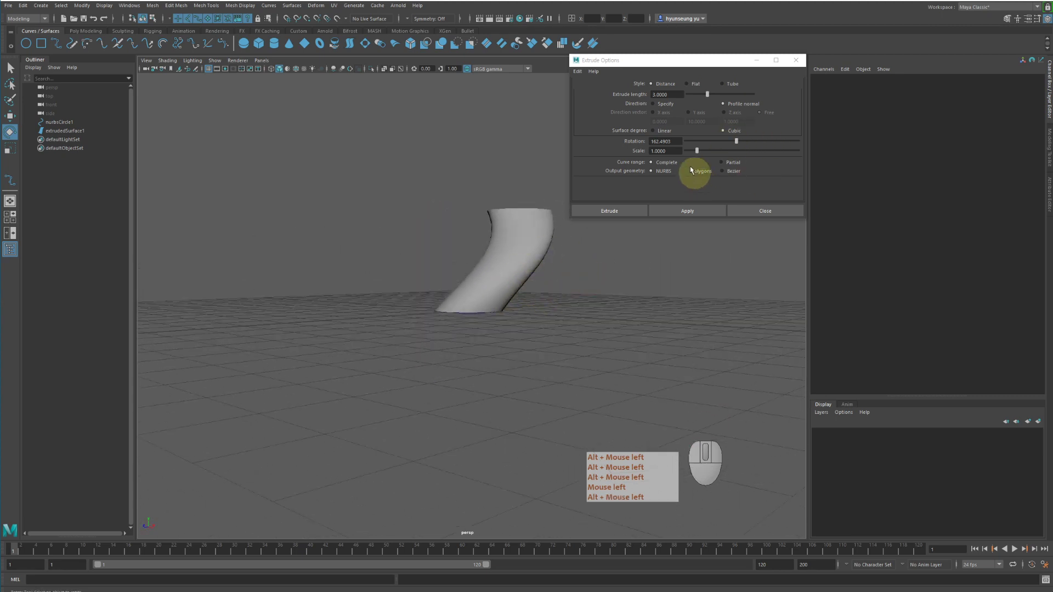
# Step: Undo the cubic twisted extrusion, extrude the circle again with Linear surface degree and inspect it
pyautogui.press('z')
pyautogui.press('z')
pyautogui.click(664, 132)
pyautogui.click(687, 210)
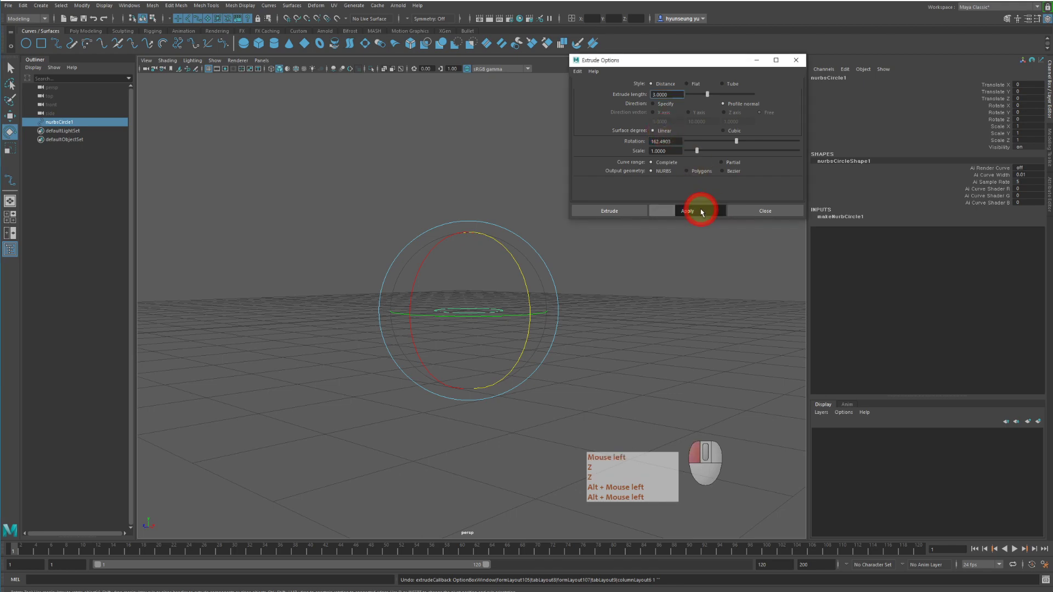
pyautogui.click(690, 280)
pyautogui.keyDown('alt'); pyautogui.moveTo(674, 291); pyautogui.dragTo(590, 245); pyautogui.keyUp('alt')
pyautogui.press('z')
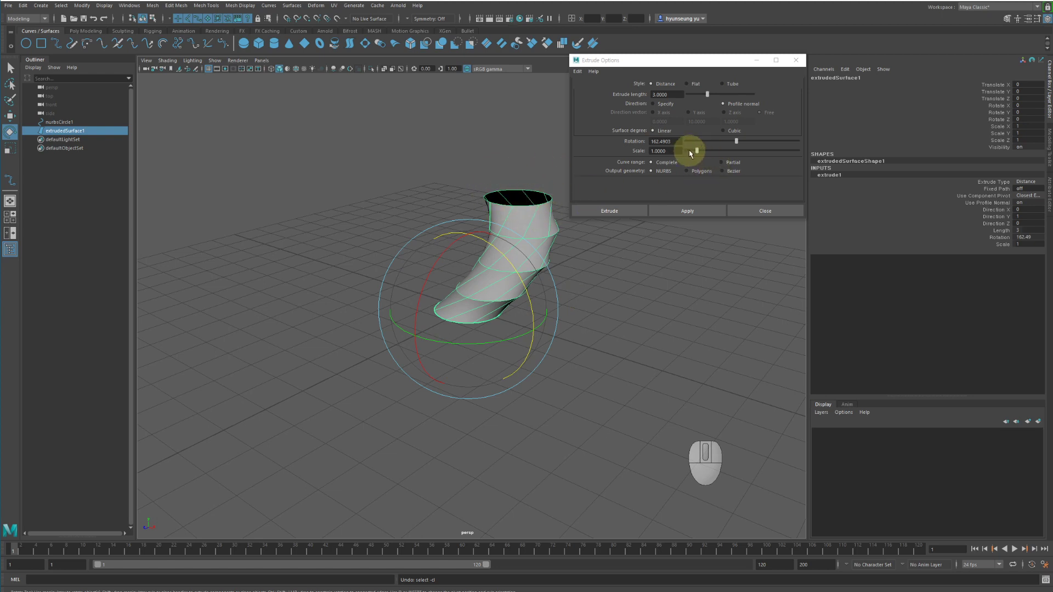
# Step: Set the extrude scale to 0 and redo the linear twisted extrusion of the circle so that it tapers to a point
pyautogui.moveTo(689, 152); pyautogui.dragTo(618, 155)
pyautogui.keyDown('alt'); pyautogui.moveTo(553, 181); pyautogui.dragTo(523, 235); pyautogui.keyUp('alt')
pyautogui.press('z')
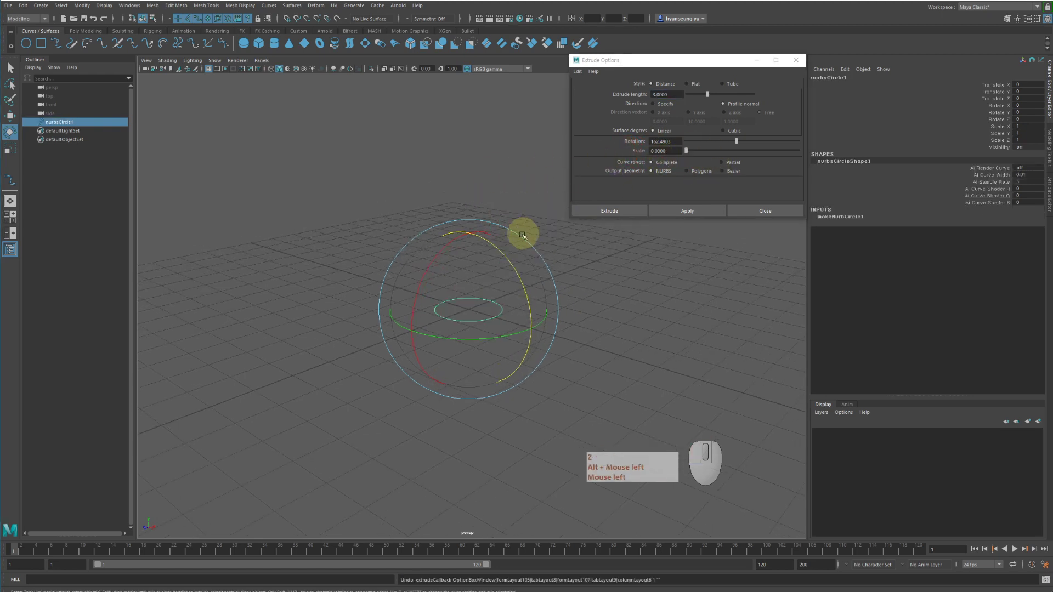
pyautogui.click(687, 211)
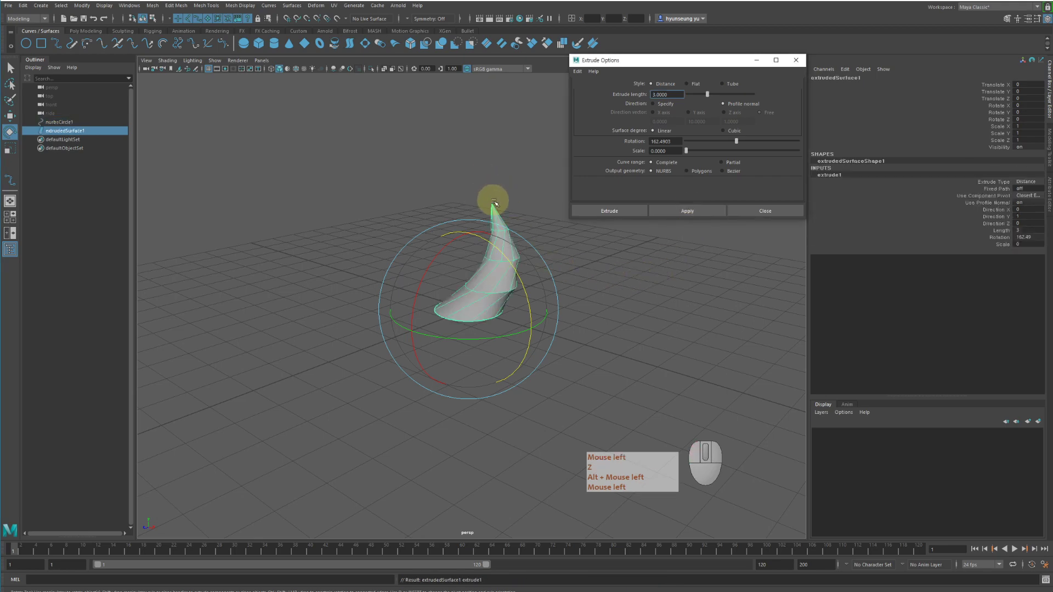
pyautogui.keyDown('alt'); pyautogui.moveTo(493, 203); pyautogui.dragTo(442, 254); pyautogui.keyUp('alt')
pyautogui.click(538, 240)
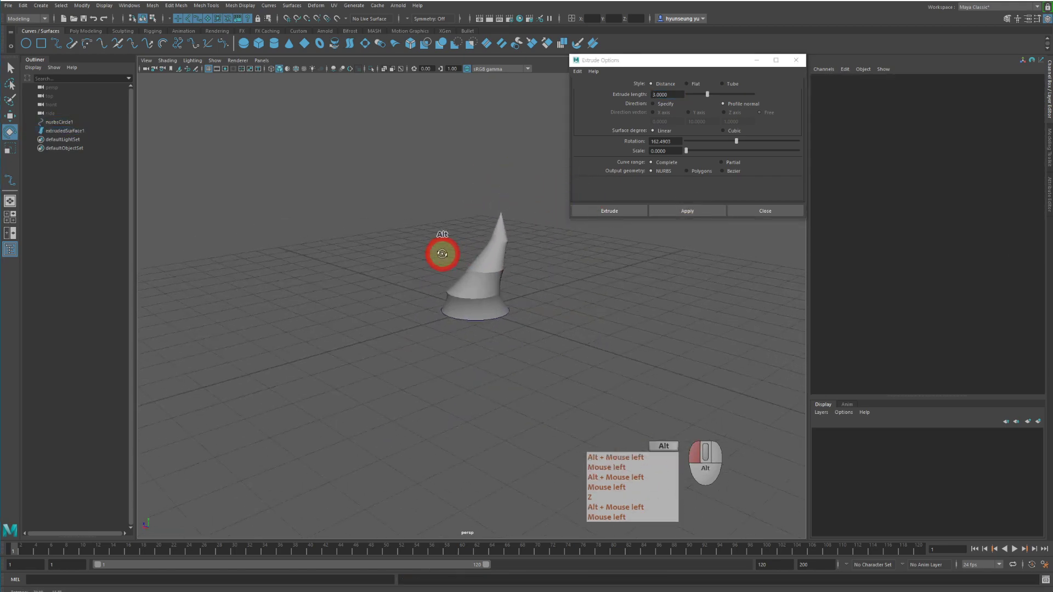
# Step: Undo the tapered linear extrusion, extrude the circle with Cubic surface degree and inspect the pointed surface
pyautogui.press('z')
pyautogui.press('z')
pyautogui.click(723, 131)
pyautogui.click(694, 209)
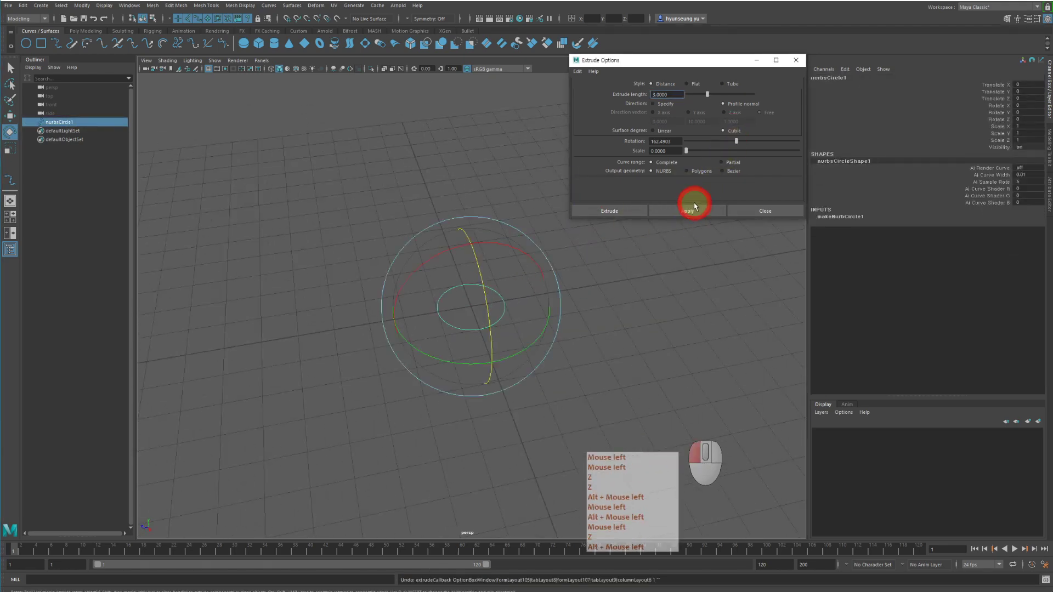
pyautogui.keyDown('alt'); pyautogui.moveTo(700, 242); pyautogui.dragTo(521, 270); pyautogui.keyUp('alt')
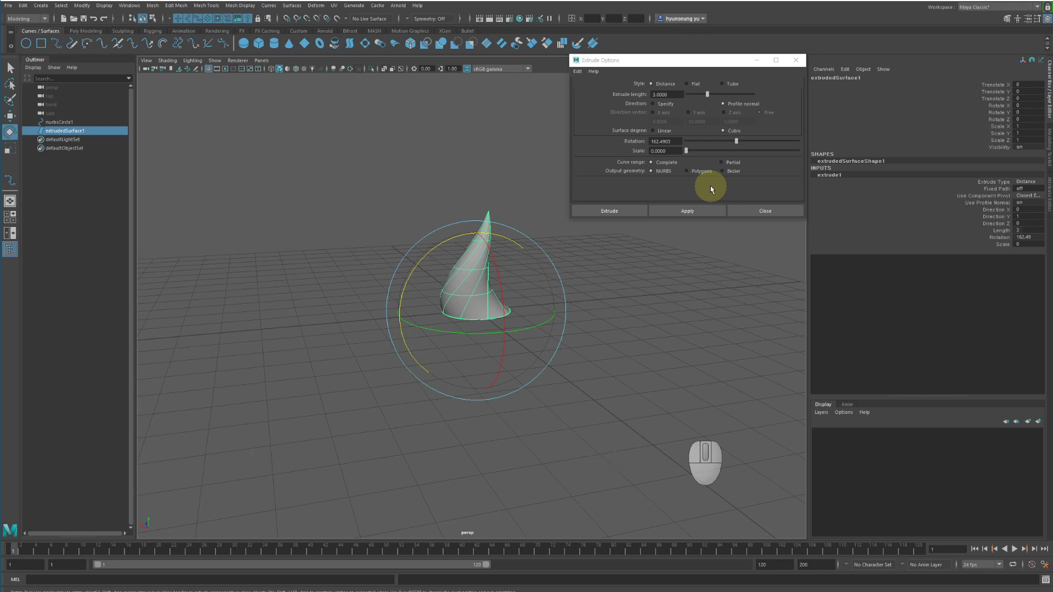
pyautogui.keyDown('alt'); pyautogui.moveTo(522, 266); pyautogui.dragTo(578, 261); pyautogui.keyUp('alt')
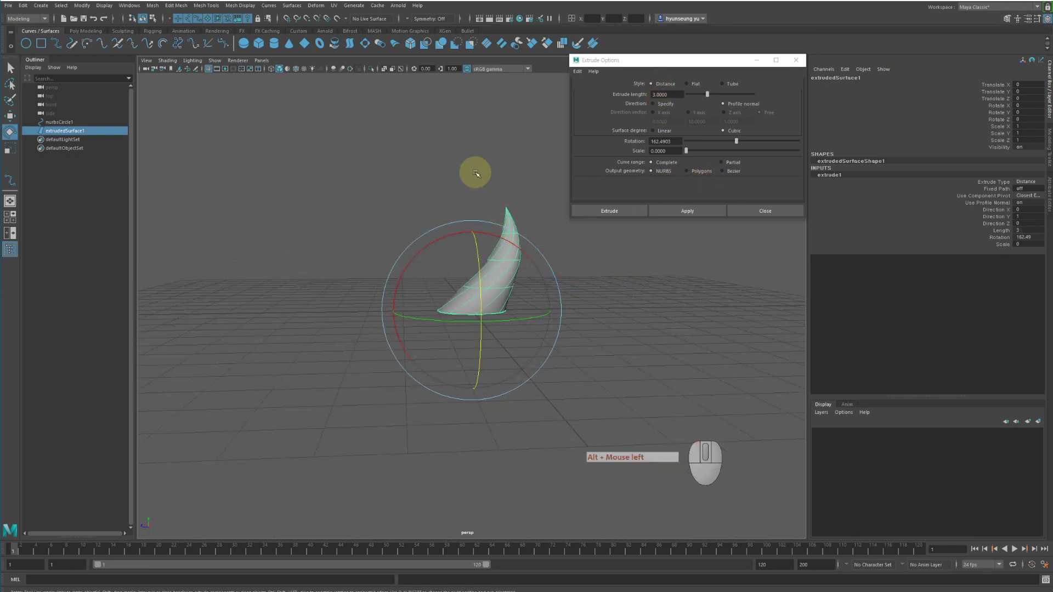
# Step: Delete the pointed cubic surface and select the circle
pyautogui.click(568, 257)
pyautogui.press('Delete')
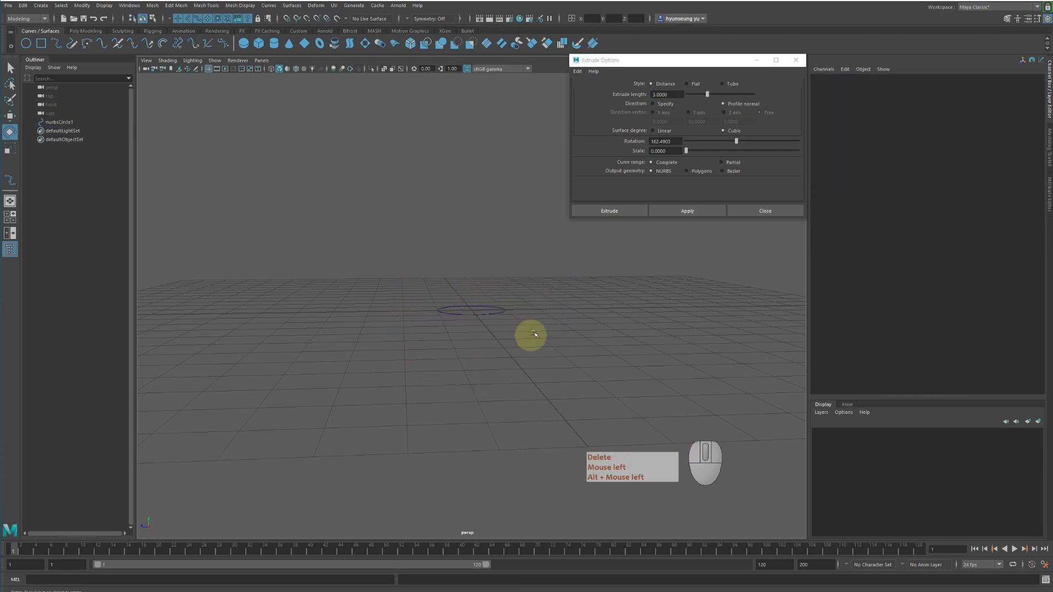
pyautogui.moveTo(466, 278); pyautogui.dragTo(558, 339)
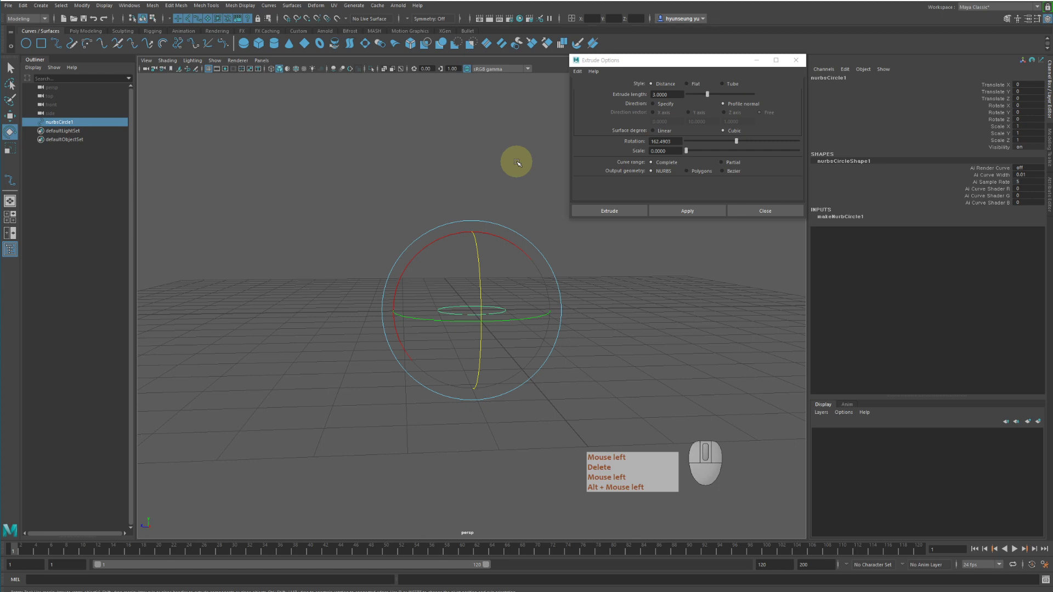
# Step: Try extruding the single circle with the Flat style, and then with the style set to Tube
pyautogui.click(722, 83)
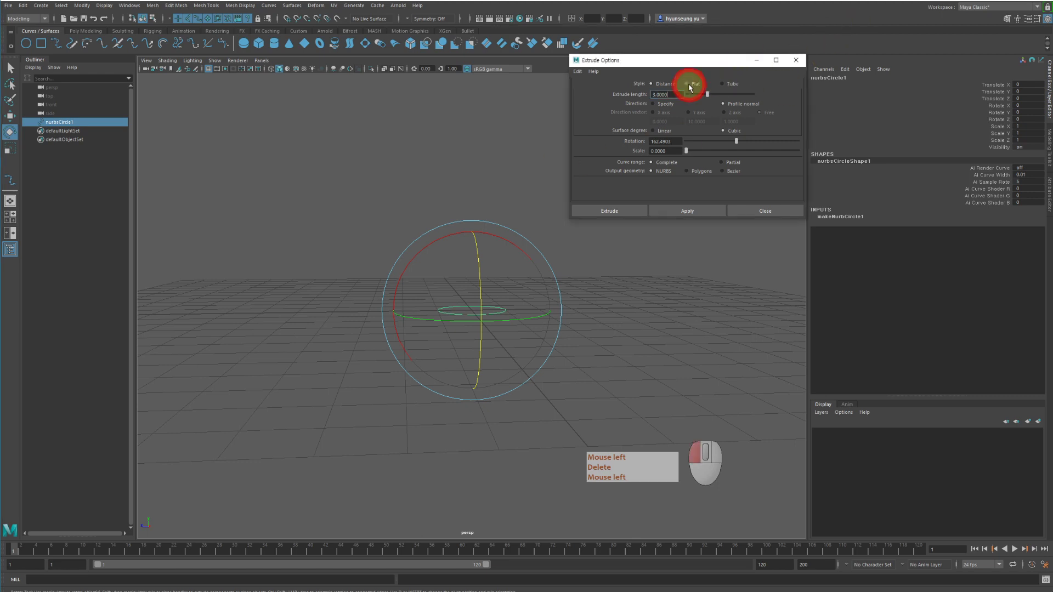
pyautogui.click(727, 86)
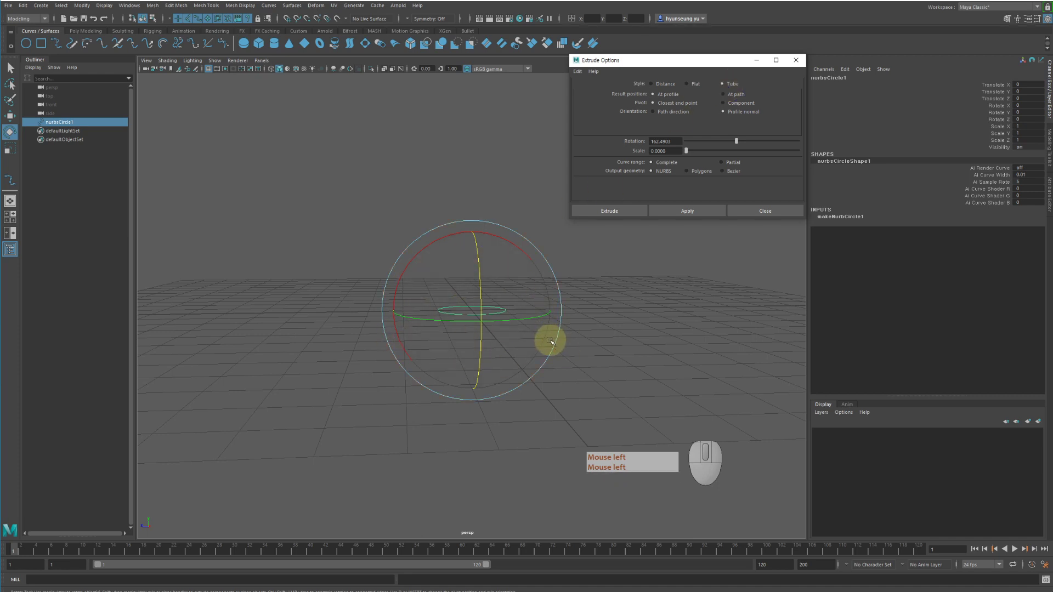
pyautogui.click(685, 85)
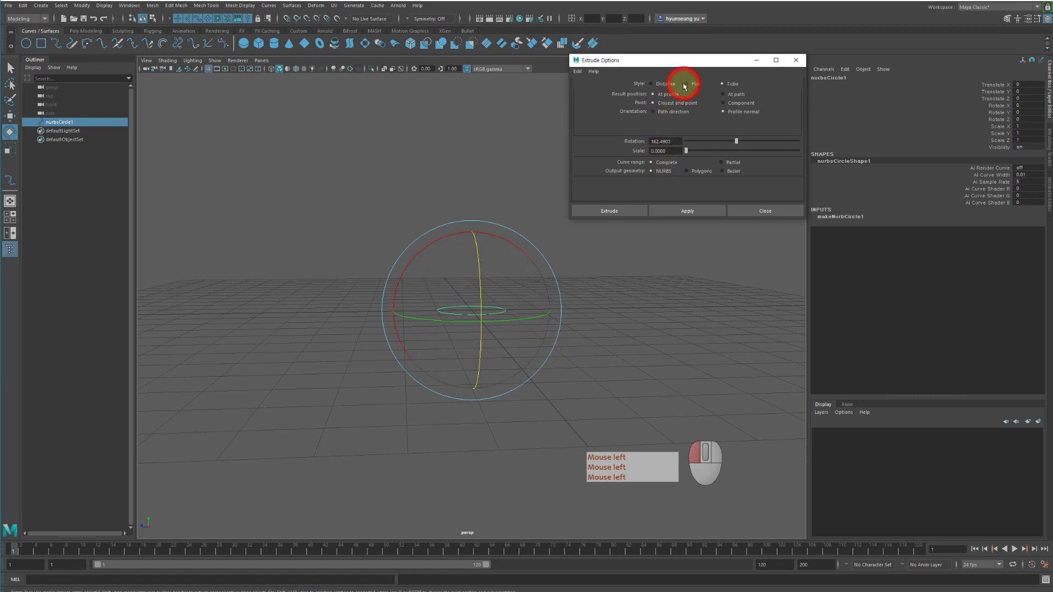
pyautogui.click(694, 210)
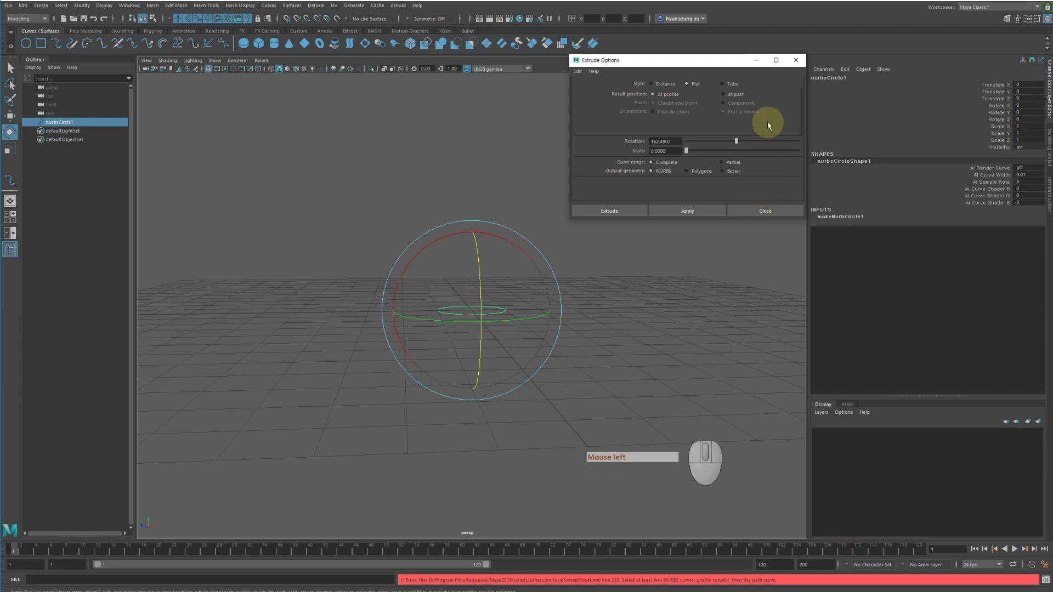
pyautogui.click(723, 83)
pyautogui.click(700, 209)
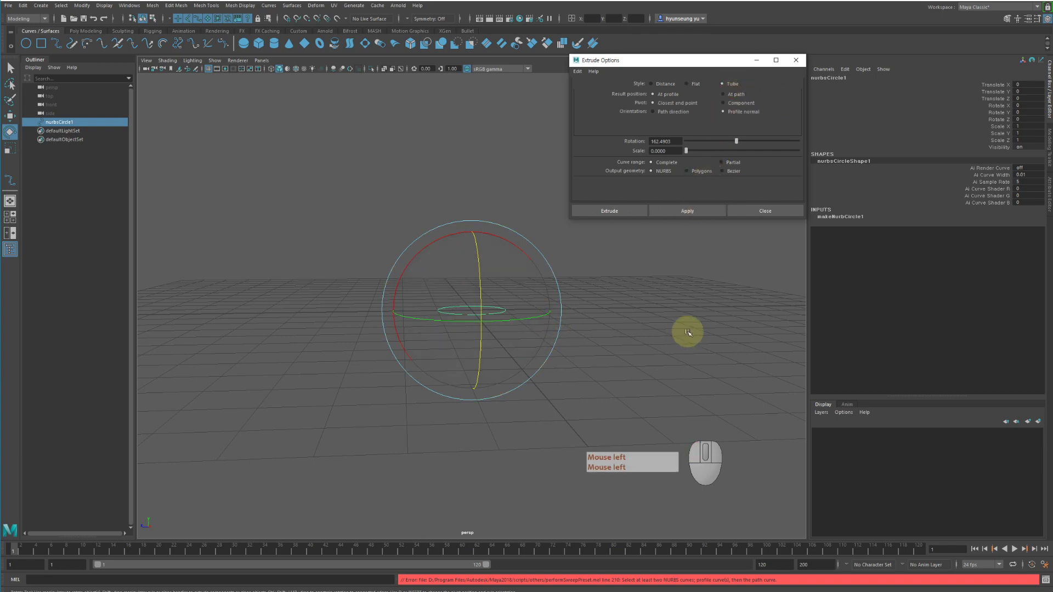
# Step: Draw an S-shaped NURBS curve in the side view, rising from the circle's centre, bending sideways and ending upward
pyautogui.keyDown('alt'); pyautogui.moveTo(687, 331); pyautogui.dragTo(662, 321); pyautogui.keyUp('alt')
pyautogui.press('space')
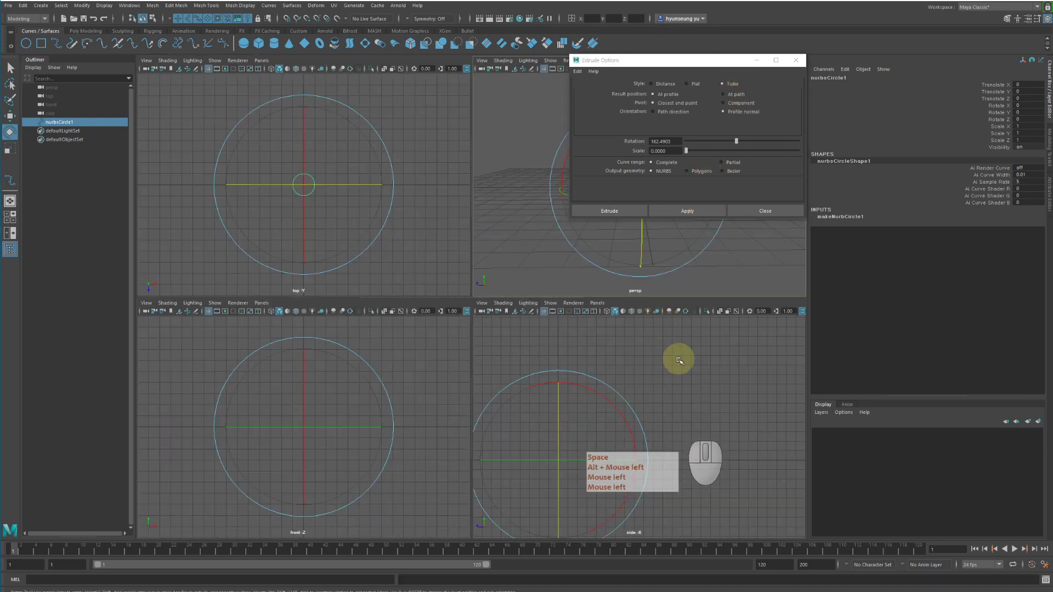
pyautogui.press('space')
pyautogui.keyDown('alt'); pyautogui.moveTo(572, 366); pyautogui.dragTo(548, 351, button='middle'); pyautogui.keyUp('alt')
pyautogui.keyDown('alt'); pyautogui.moveTo(543, 345); pyautogui.dragTo(465, 289, button='right'); pyautogui.keyUp('alt')
pyautogui.press('q')
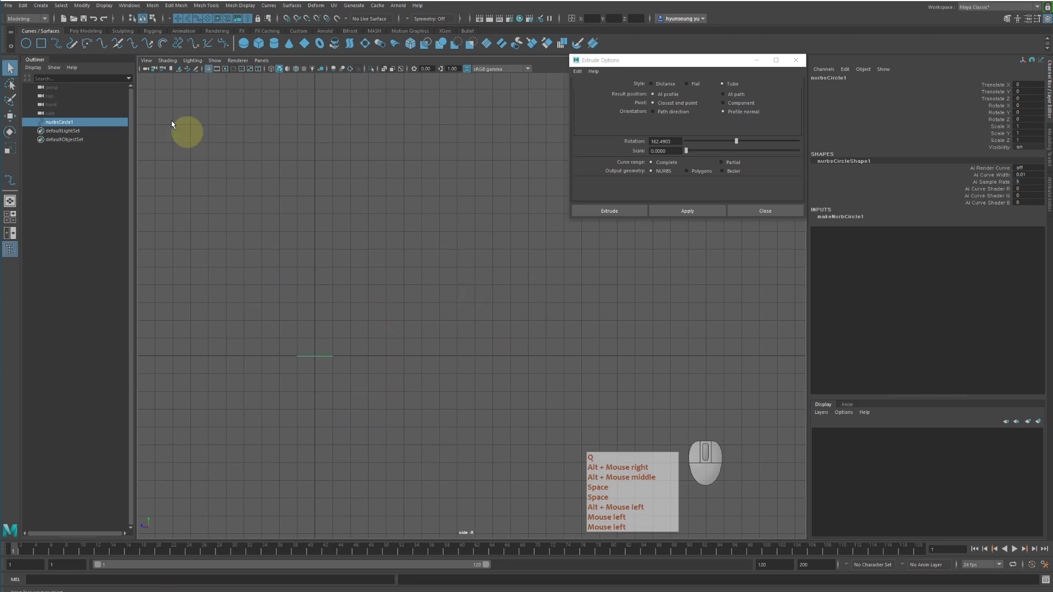
pyautogui.click(58, 46)
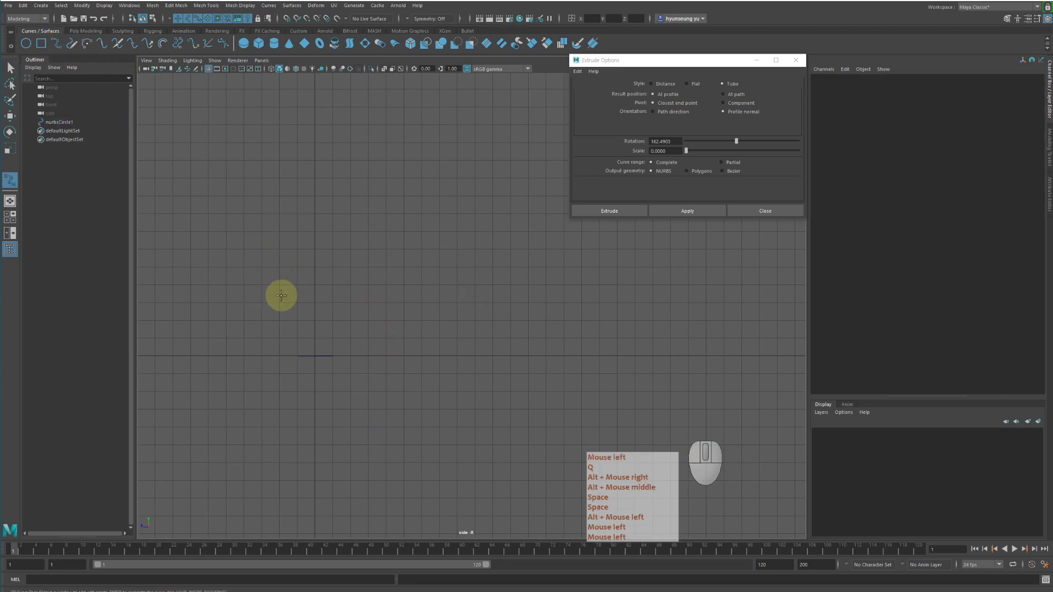
pyautogui.click(316, 349)
pyautogui.click(315, 313)
pyautogui.click(347, 244)
pyautogui.click(449, 272)
pyautogui.click(510, 289)
pyautogui.click(527, 252)
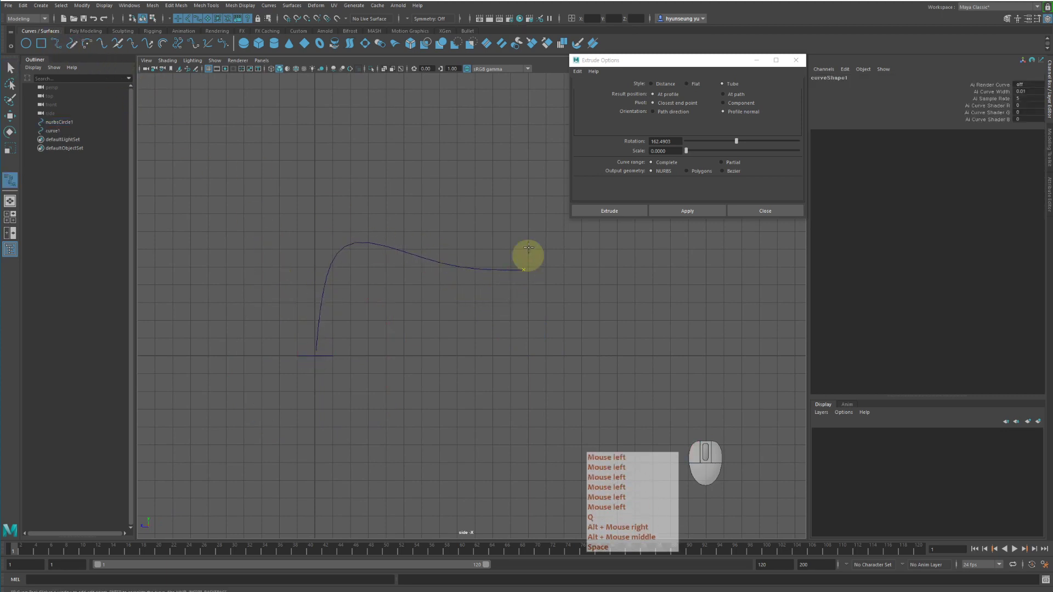
pyautogui.click(519, 190)
pyautogui.press('Return')
# Step: In the perspective view, select the circle as the profile and add the S-shaped curve to the selection as the path
pyautogui.press('space')
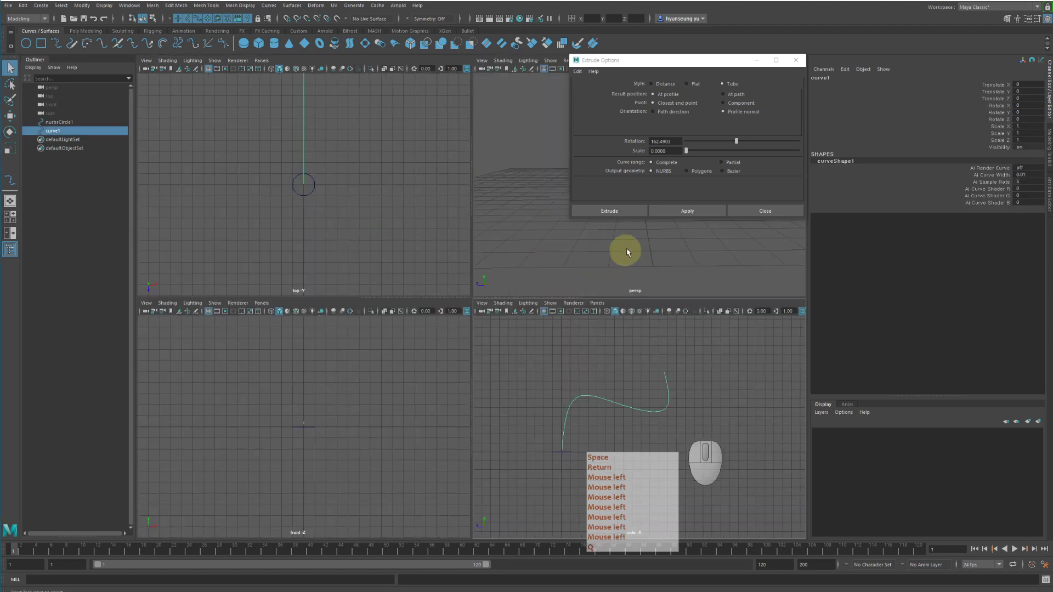
pyautogui.press('space')
pyautogui.keyDown('alt'); pyautogui.moveTo(630, 247); pyautogui.dragTo(511, 260); pyautogui.keyUp('alt')
pyautogui.keyDown('alt'); pyautogui.moveTo(510, 263); pyautogui.dragTo(493, 302, button='middle'); pyautogui.keyUp('alt')
pyautogui.press('w')
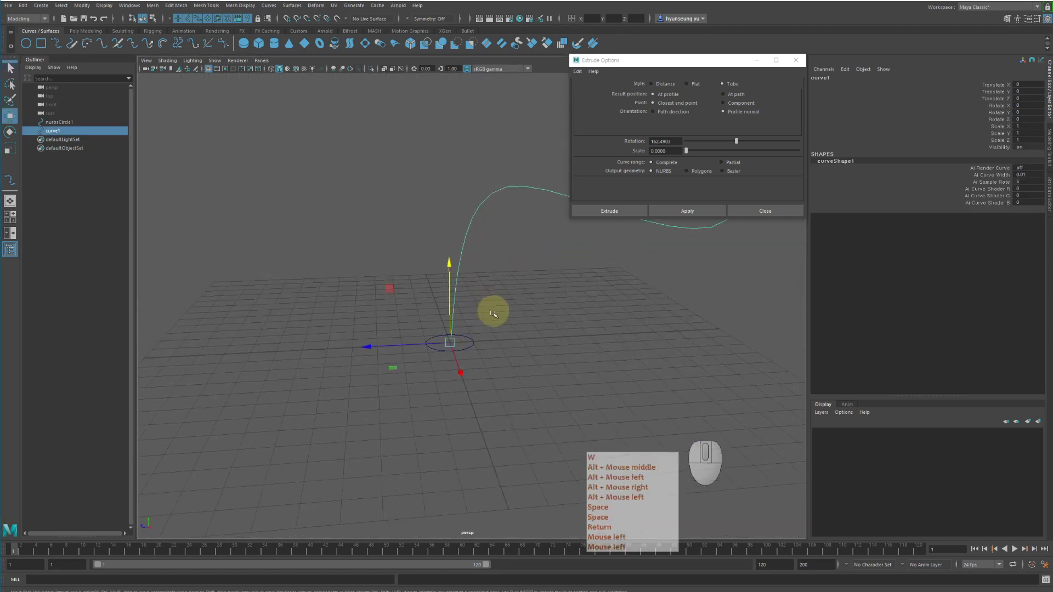
pyautogui.moveTo(473, 322); pyautogui.dragTo(519, 382)
pyautogui.keyDown('alt'); pyautogui.moveTo(582, 329); pyautogui.dragTo(513, 370, button='middle'); pyautogui.keyUp('alt')
pyautogui.press('q')
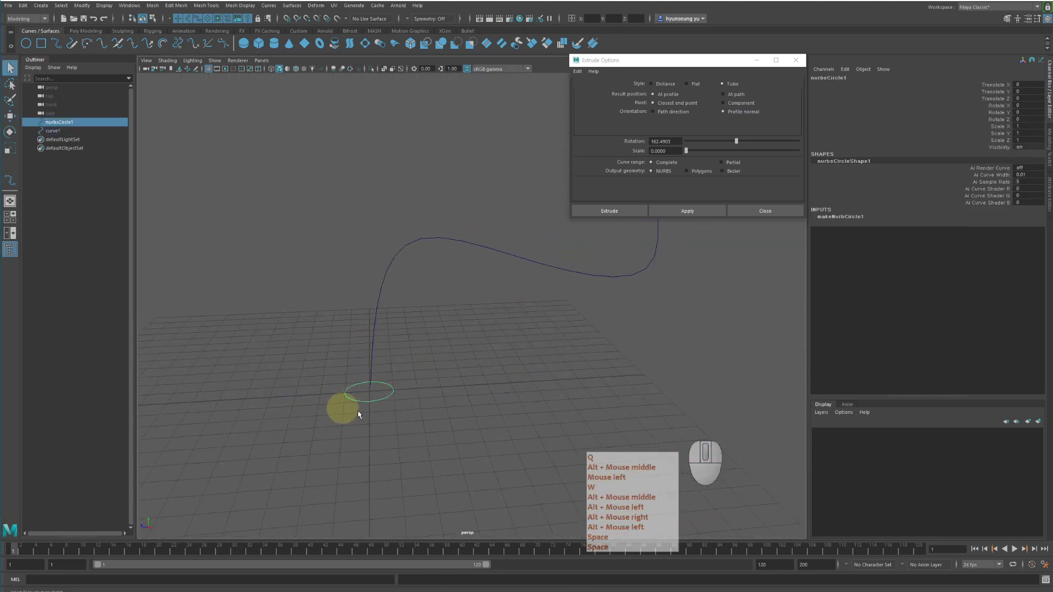
pyautogui.moveTo(393, 181); pyautogui.dragTo(515, 288)
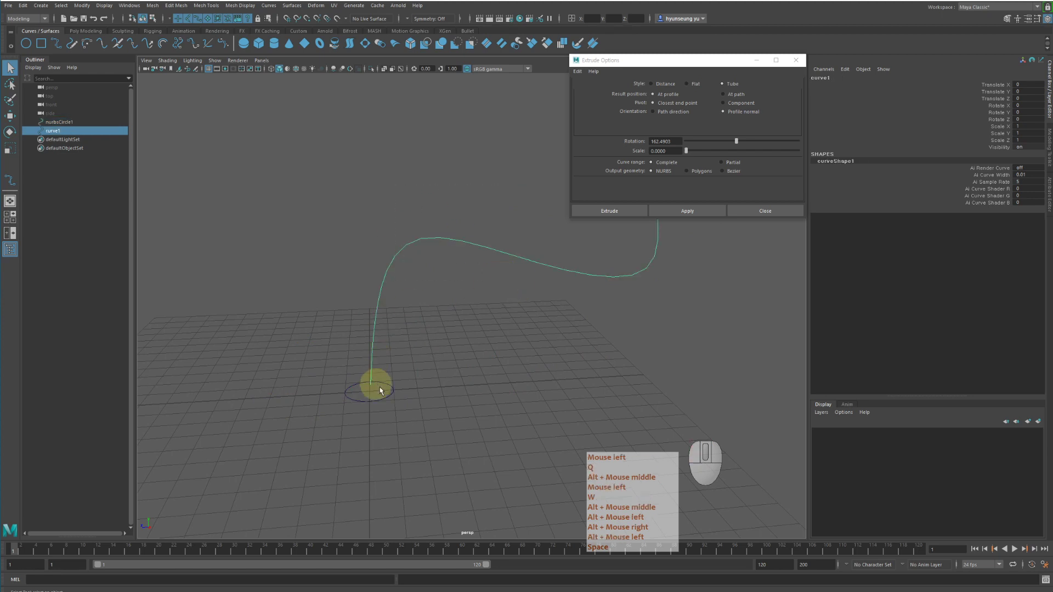
pyautogui.moveTo(391, 384); pyautogui.dragTo(427, 420)
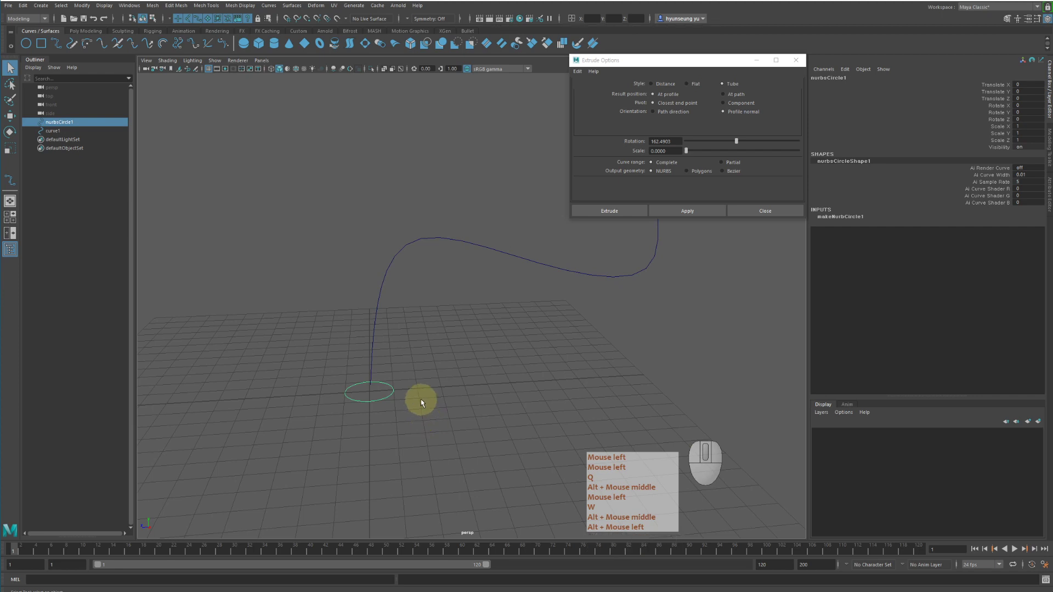
pyautogui.keyDown('shift'); pyautogui.moveTo(447, 254); pyautogui.dragTo(501, 284); pyautogui.keyUp('shift')
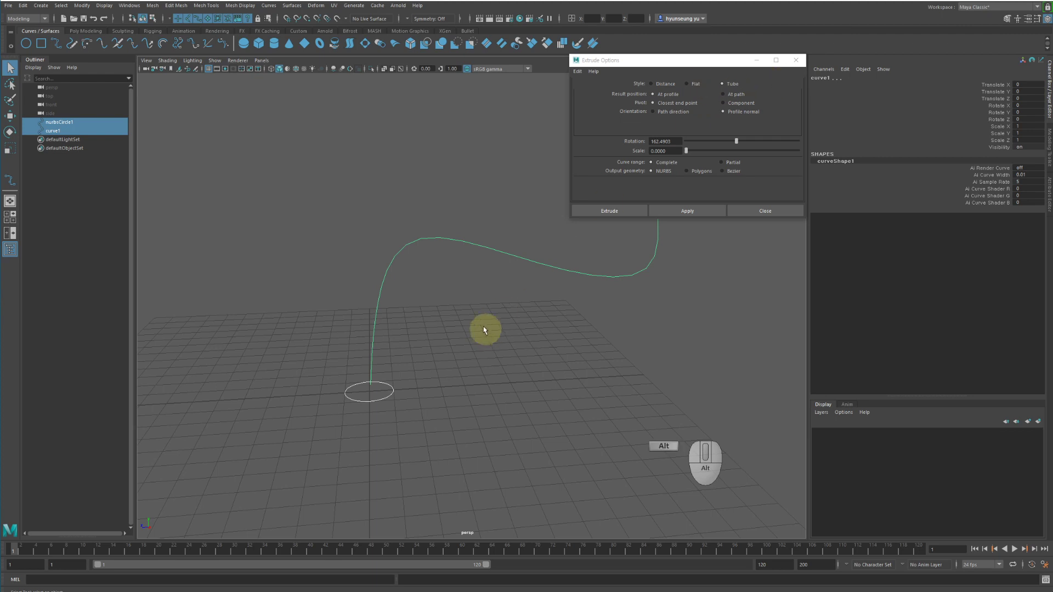
# Step: Duplicate the circle and S-shaped curve, move the copies about 8.45 units along X, and clear the selection
pyautogui.moveTo(481, 327)
pyautogui.keyDown('alt'); pyautogui.mouseDown()
pyautogui.moveTo(305, 322)
pyautogui.moveTo(473, 310)
pyautogui.moveTo(482, 329)
pyautogui.mouseUp(); pyautogui.keyUp('alt')
pyautogui.hotkey('ctrl', 'd')
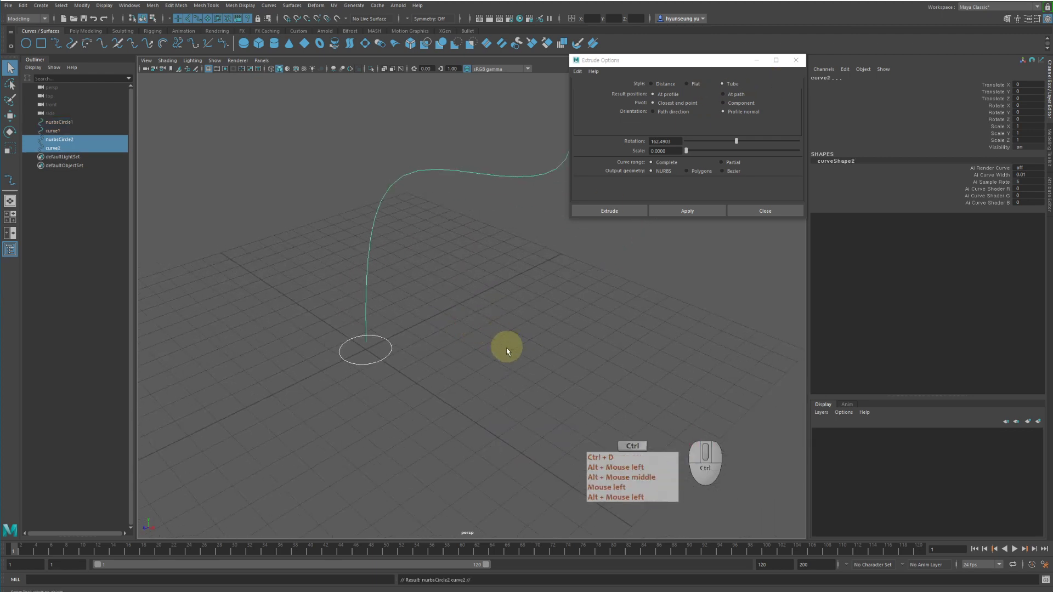
pyautogui.press('w')
pyautogui.moveTo(441, 383); pyautogui.dragTo(637, 510)
pyautogui.keyDown('alt'); pyautogui.moveTo(579, 364); pyautogui.dragTo(554, 346, button='right'); pyautogui.keyUp('alt')
pyautogui.keyDown('alt'); pyautogui.moveTo(554, 346); pyautogui.dragTo(544, 325); pyautogui.keyUp('alt')
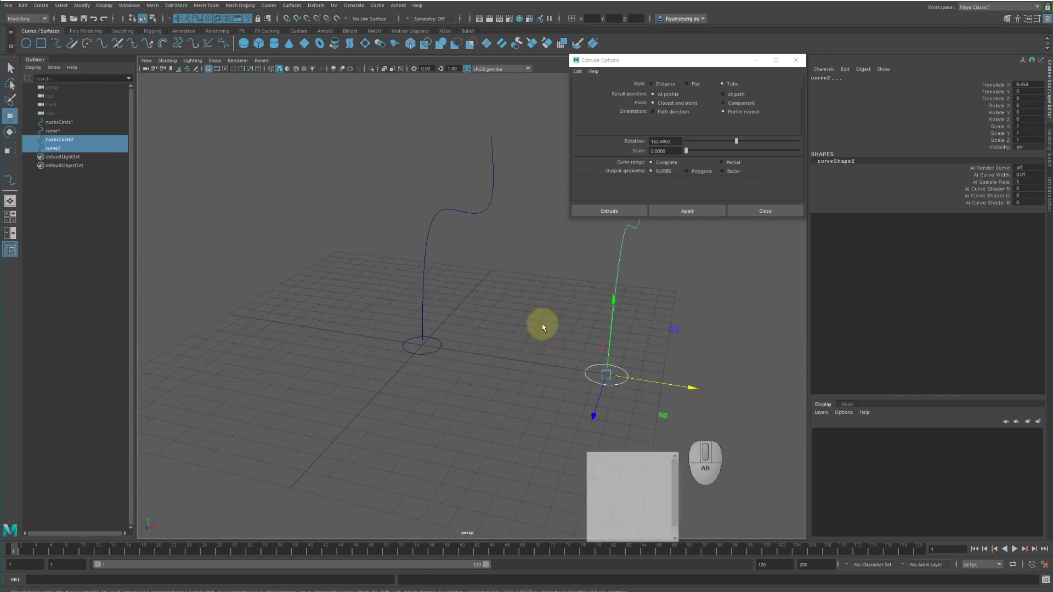
pyautogui.press('q')
pyautogui.click(353, 313)
pyautogui.keyDown('alt'); pyautogui.moveTo(353, 313); pyautogui.dragTo(418, 329); pyautogui.keyUp('alt')
pyautogui.click(388, 258)
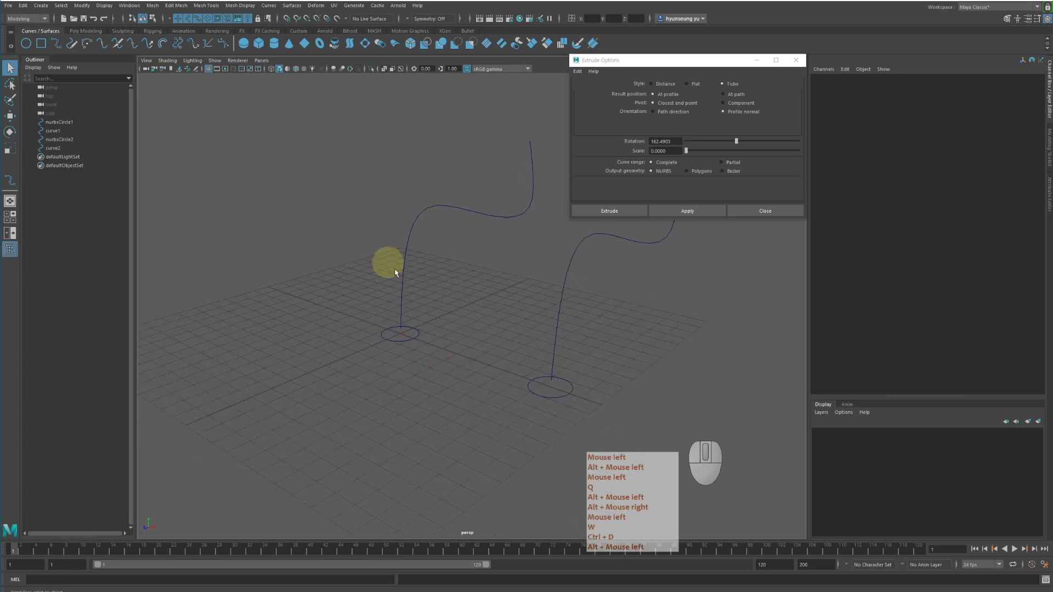
# Step: Select the original circle as the profile and its curve as the path, with the extrude style set to Flat
pyautogui.click(416, 335)
pyautogui.keyDown('shift'); pyautogui.click(404, 290); pyautogui.keyUp('shift')
pyautogui.click(689, 84)
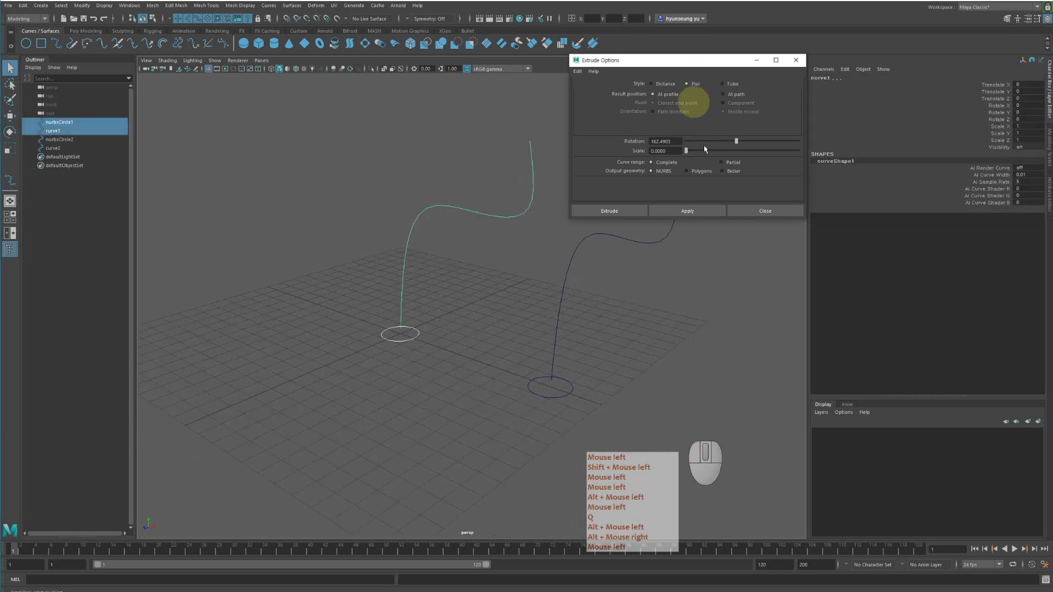
# Step: Try the Flat extrusion of the original circle with the current rotation and scale settings, and undo it
pyautogui.click(687, 211)
pyautogui.click(560, 394)
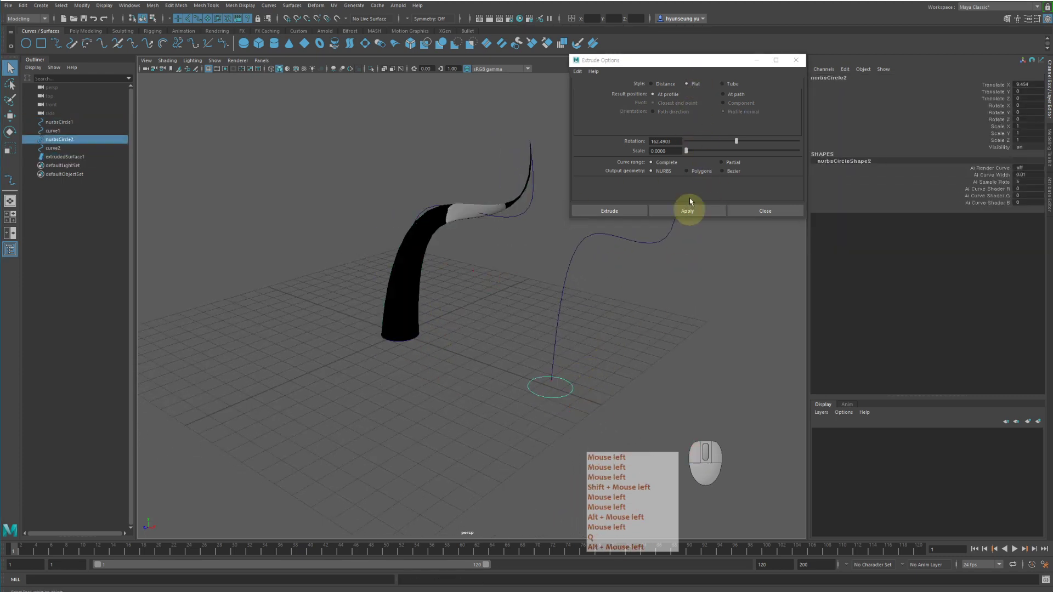
pyautogui.rightClick(540, 206)
pyautogui.press('z')
pyautogui.press('z')
# Step: Reset the Extrude options to their defaults and extrude the original circle along its curve with the Flat style
pyautogui.click(577, 71)
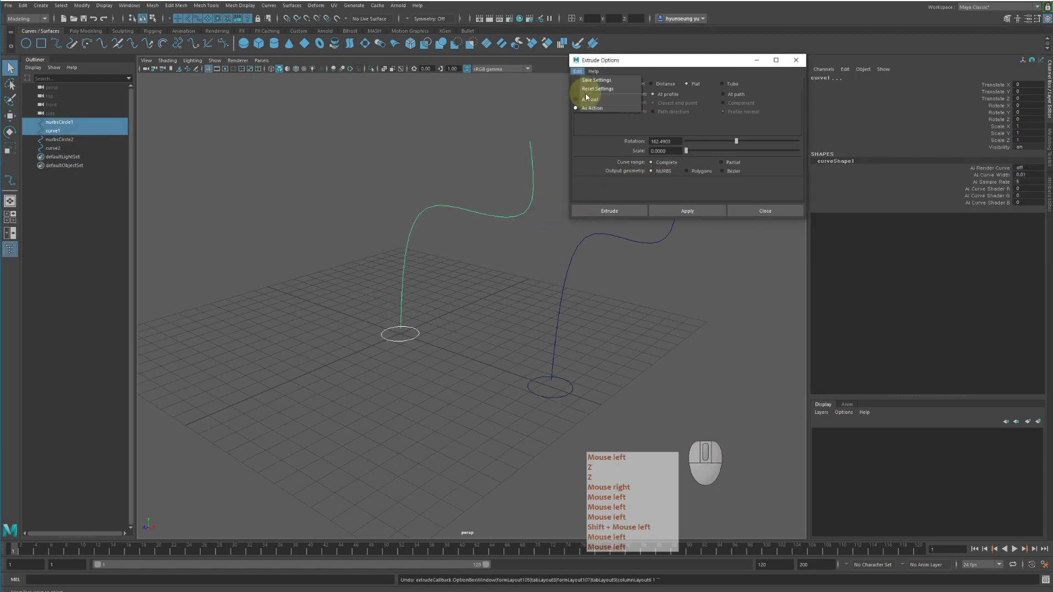
pyautogui.click(590, 90)
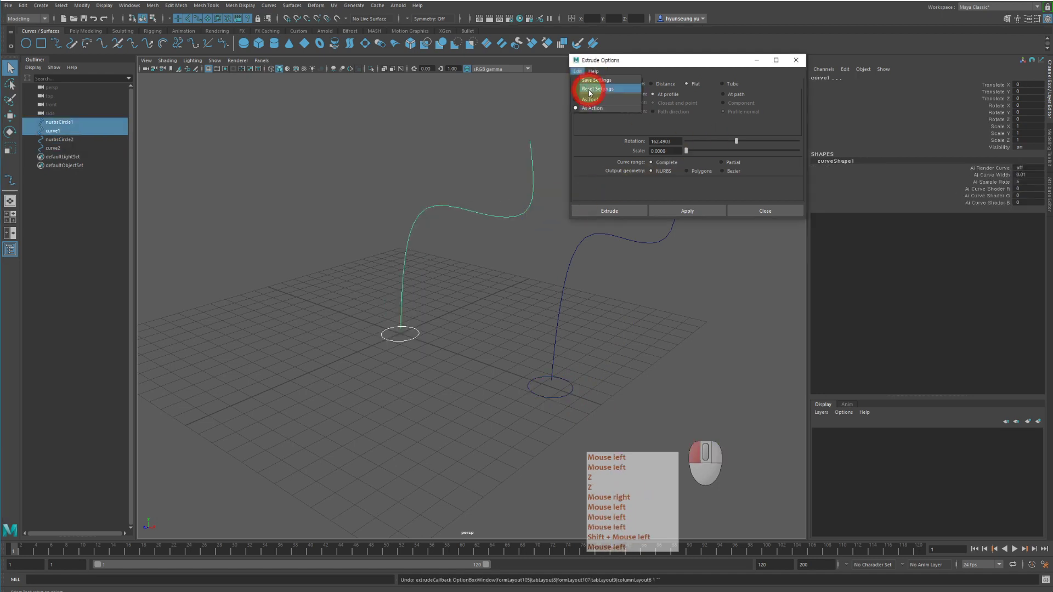
pyautogui.click(686, 84)
pyautogui.click(687, 211)
# Step: Extrude the duplicated circle along the duplicated curve with the Tube style
pyautogui.click(571, 394)
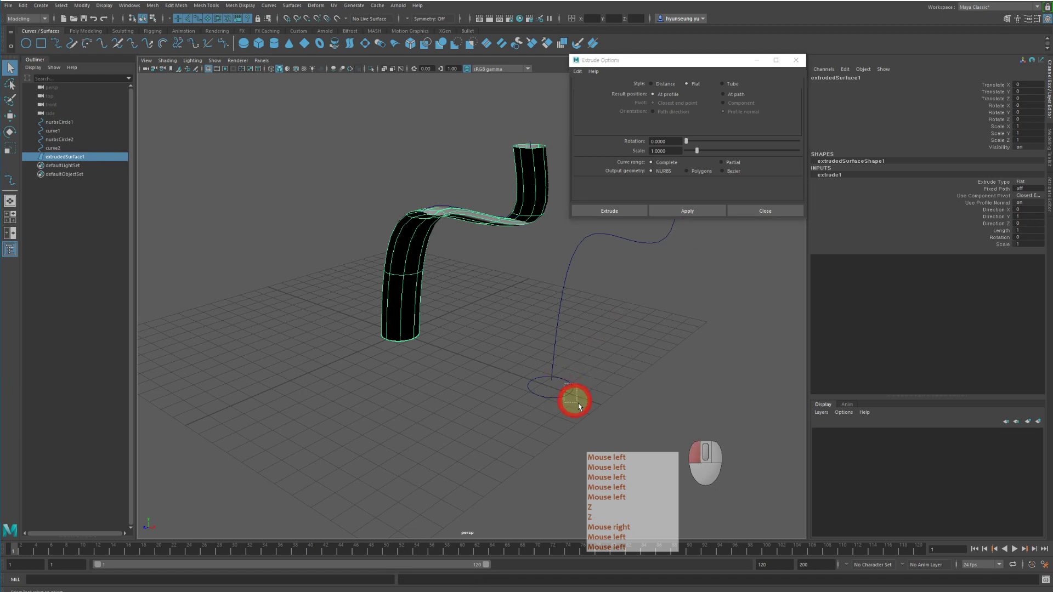
pyautogui.keyDown('shift'); pyautogui.click(566, 277); pyautogui.keyUp('shift')
pyautogui.click(733, 85)
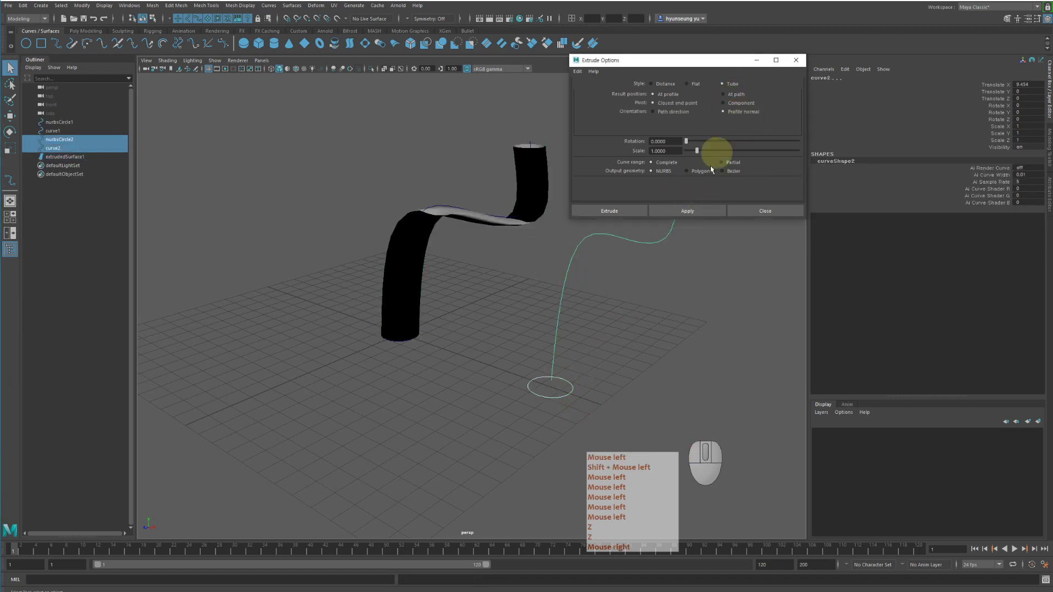
pyautogui.click(687, 211)
# Step: Compare the shapes of the Flat and Tube extrusions from several angles in shaded and wireframe display
pyautogui.keyDown('alt'); pyautogui.moveTo(691, 324); pyautogui.dragTo(626, 313); pyautogui.keyUp('alt')
pyautogui.keyDown('alt'); pyautogui.moveTo(626, 313); pyautogui.dragTo(551, 304, button='right'); pyautogui.keyUp('alt')
pyautogui.keyDown('alt'); pyautogui.moveTo(551, 304); pyautogui.dragTo(597, 307); pyautogui.keyUp('alt')
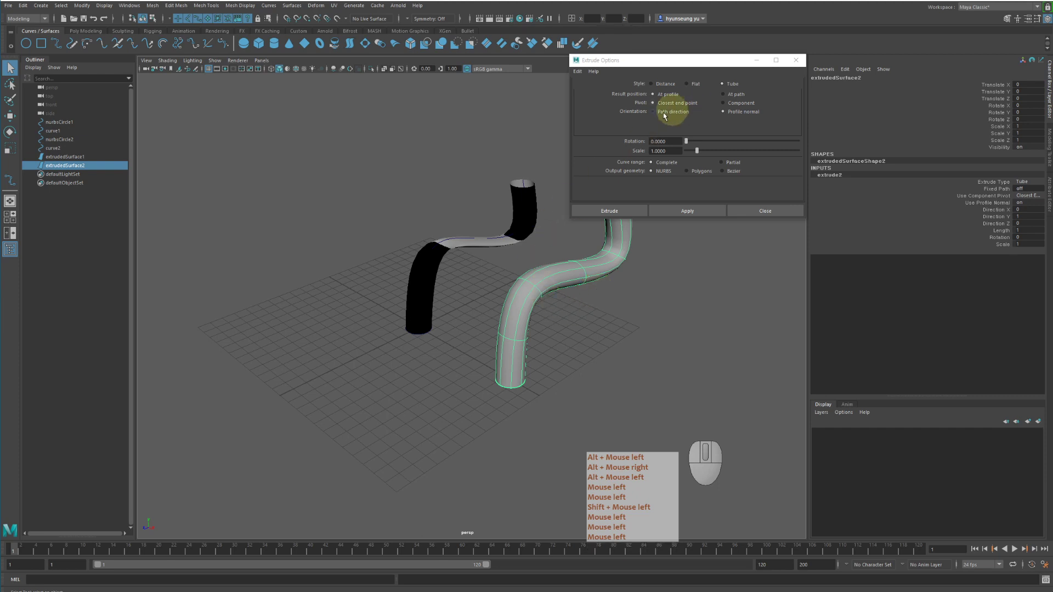
pyautogui.keyDown('alt'); pyautogui.moveTo(419, 292); pyautogui.dragTo(467, 279); pyautogui.keyUp('alt')
pyautogui.keyDown('alt'); pyautogui.moveTo(467, 279); pyautogui.dragTo(506, 281, button='right'); pyautogui.keyUp('alt')
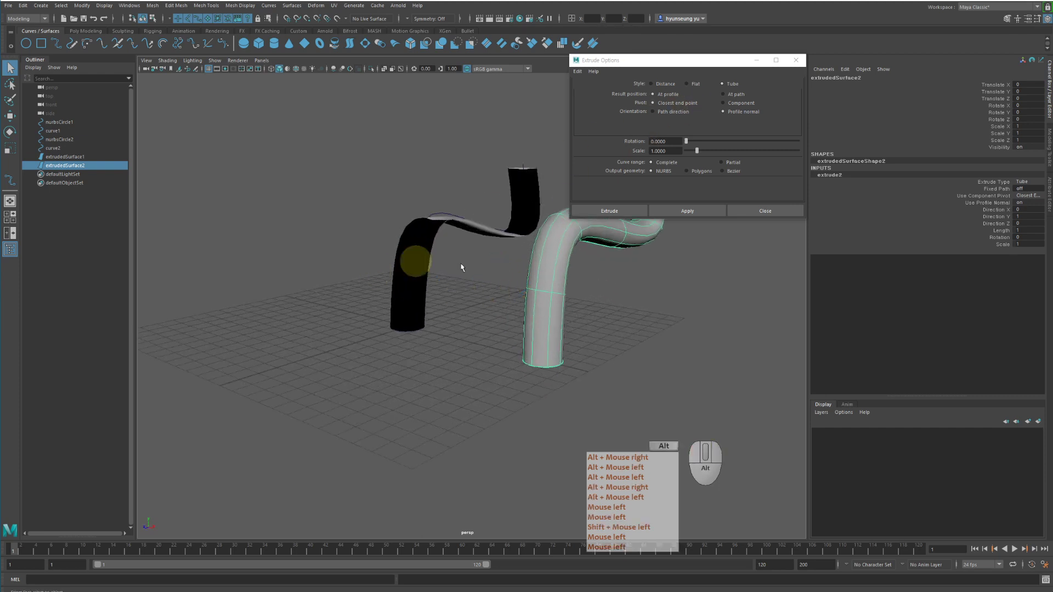
pyautogui.keyDown('alt'); pyautogui.moveTo(517, 293); pyautogui.dragTo(493, 293); pyautogui.keyUp('alt')
pyautogui.keyDown('alt'); pyautogui.moveTo(494, 293); pyautogui.dragTo(518, 351, button='middle'); pyautogui.keyUp('alt')
pyautogui.keyDown('alt'); pyautogui.moveTo(517, 351); pyautogui.dragTo(505, 346); pyautogui.keyUp('alt')
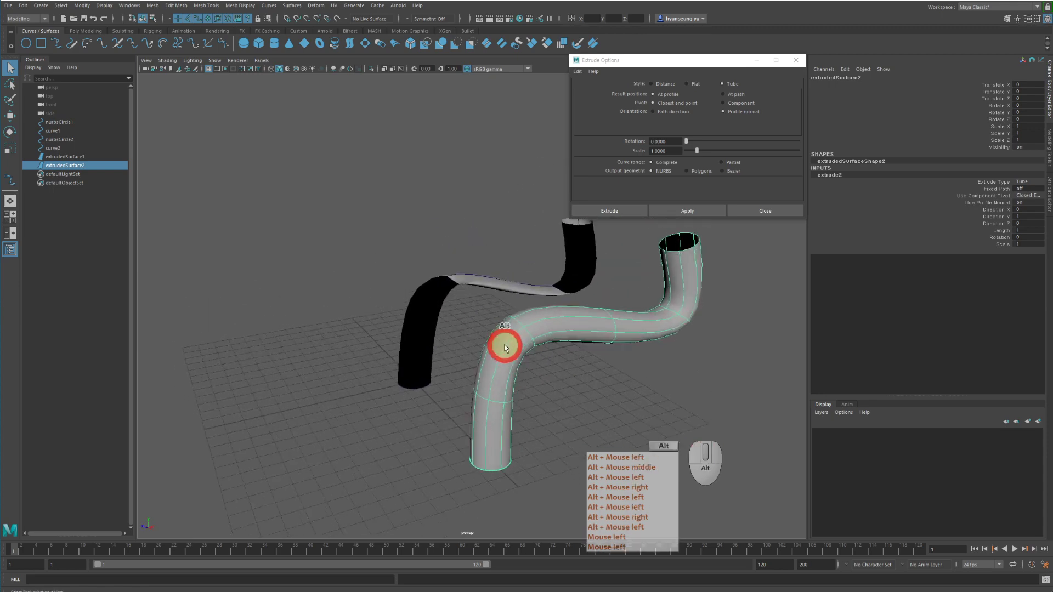
pyautogui.keyDown('alt'); pyautogui.moveTo(504, 347); pyautogui.dragTo(558, 329, button='right'); pyautogui.keyUp('alt')
pyautogui.keyDown('alt'); pyautogui.moveTo(557, 329); pyautogui.dragTo(423, 400); pyautogui.keyUp('alt')
pyautogui.press('4')
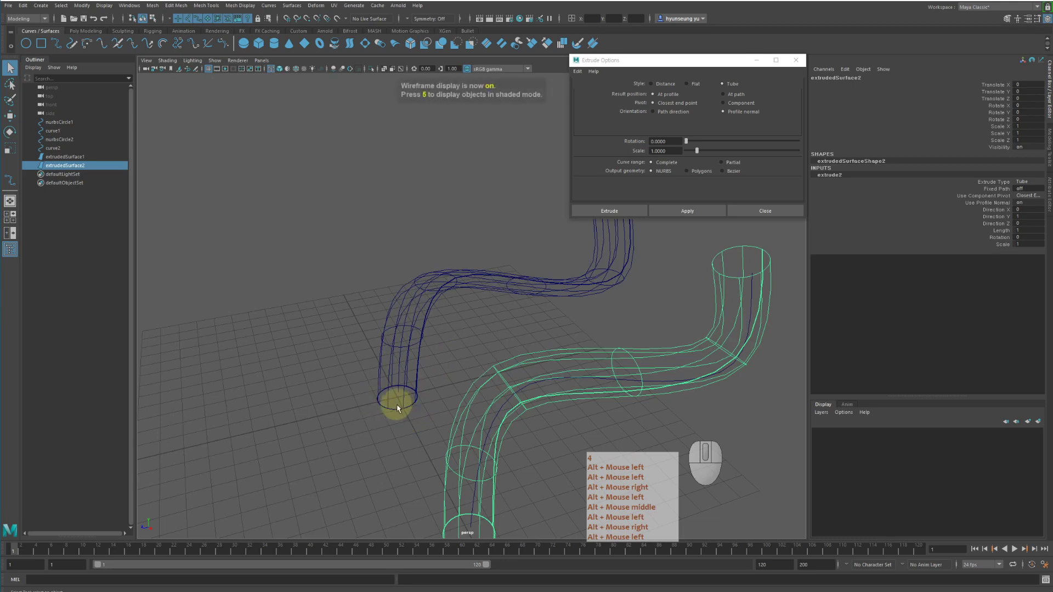
pyautogui.press('5')
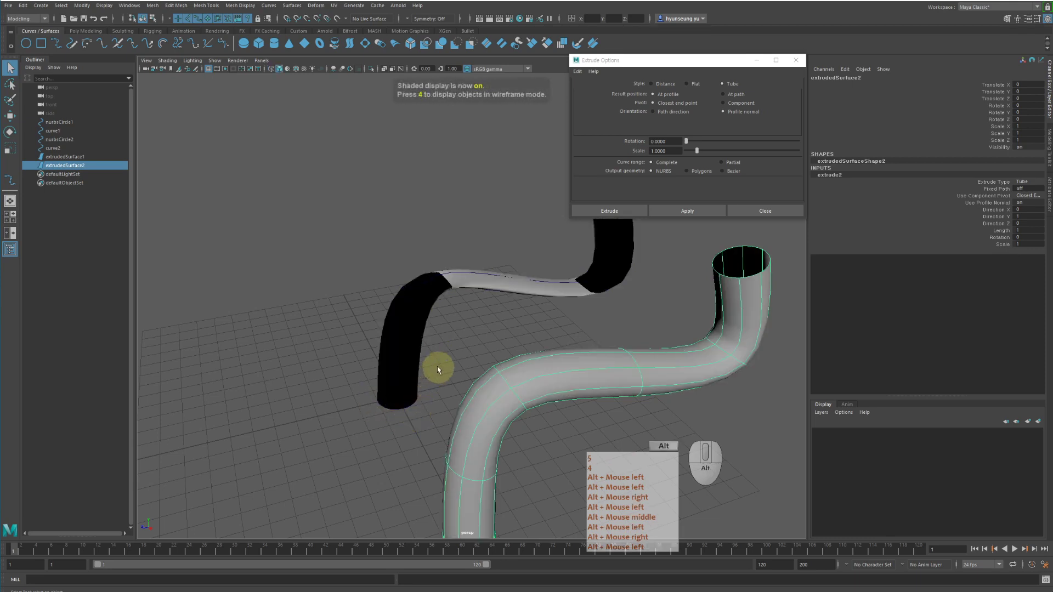
pyautogui.keyDown('alt'); pyautogui.moveTo(436, 368); pyautogui.dragTo(390, 359); pyautogui.keyUp('alt')
pyautogui.keyDown('alt'); pyautogui.moveTo(391, 359); pyautogui.dragTo(365, 340, button='right'); pyautogui.keyUp('alt')
pyautogui.keyDown('alt'); pyautogui.moveTo(379, 337); pyautogui.dragTo(407, 388, button='middle'); pyautogui.keyUp('alt')
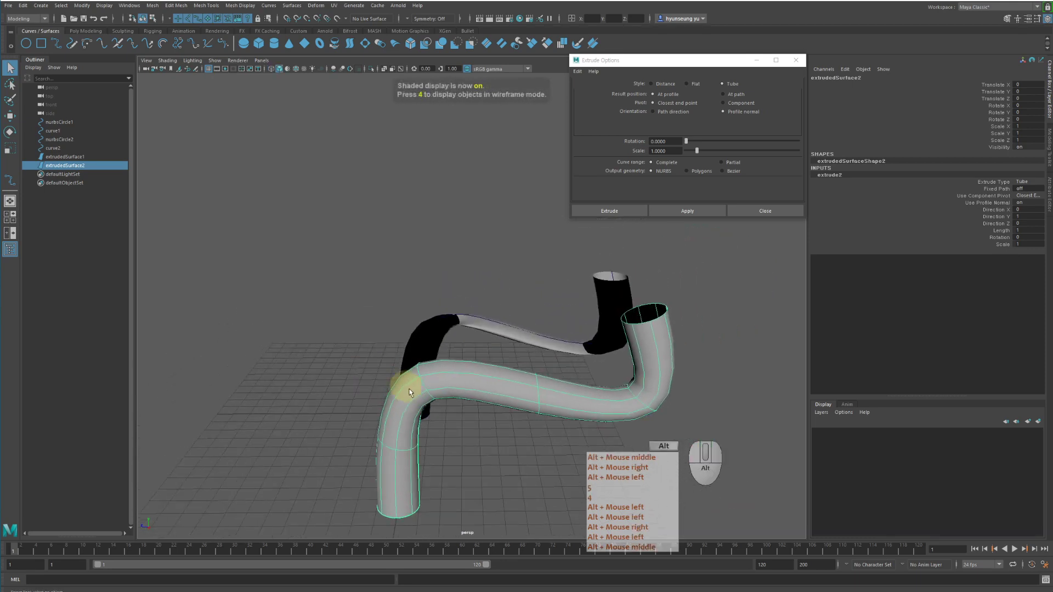
# Step: Select the Flat extrusion and examine how its cross-sections are oriented against the Tube extrusion's, in wireframe and shaded display
pyautogui.click(439, 329)
pyautogui.press('4')
pyautogui.keyDown('alt'); pyautogui.moveTo(472, 336); pyautogui.dragTo(431, 381); pyautogui.keyUp('alt')
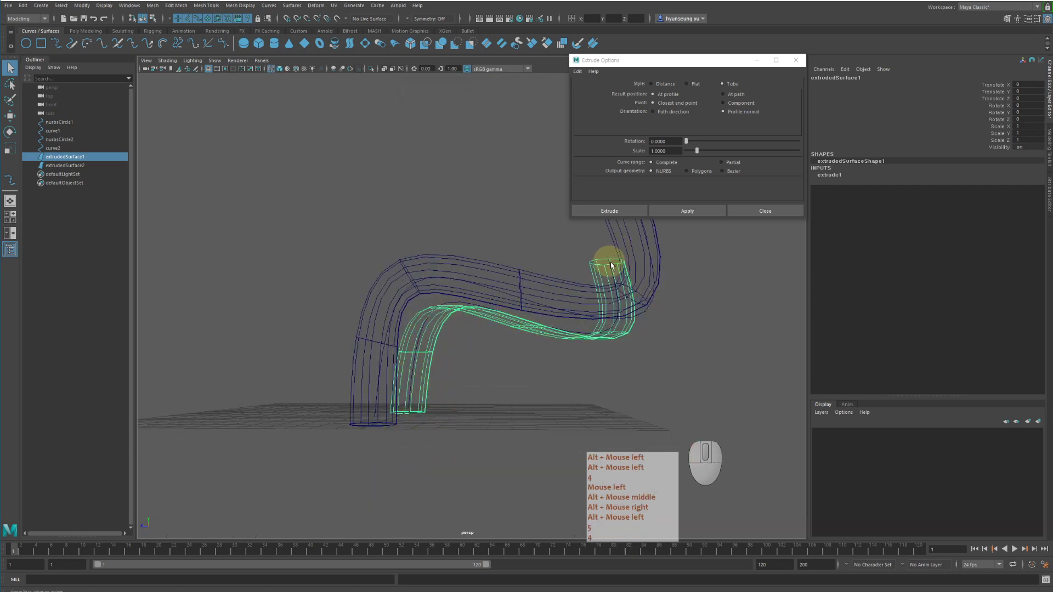
pyautogui.keyDown('alt'); pyautogui.moveTo(611, 266); pyautogui.dragTo(498, 376); pyautogui.keyUp('alt')
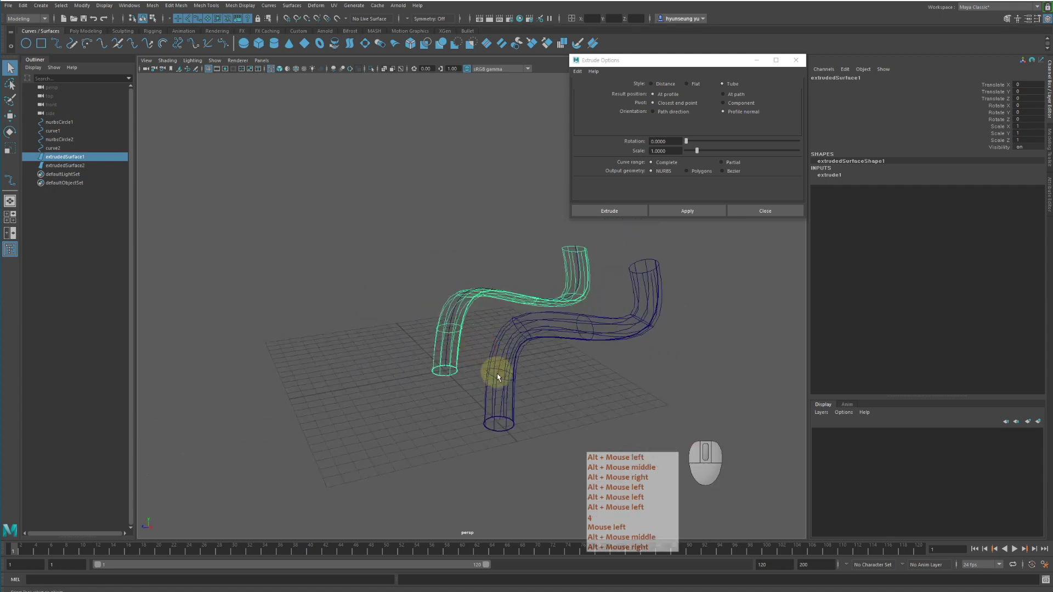
pyautogui.press('5')
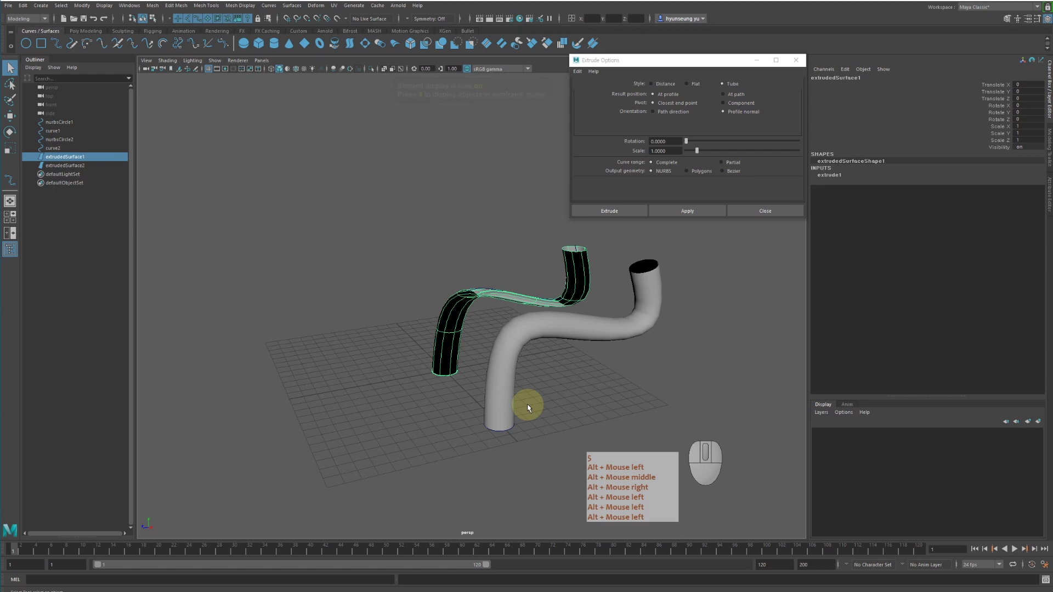
pyautogui.moveTo(548, 388)
pyautogui.keyDown('alt'); pyautogui.mouseDown()
pyautogui.moveTo(505, 400)
pyautogui.moveTo(501, 386)
pyautogui.mouseUp(); pyautogui.keyUp('alt')
pyautogui.press('4')
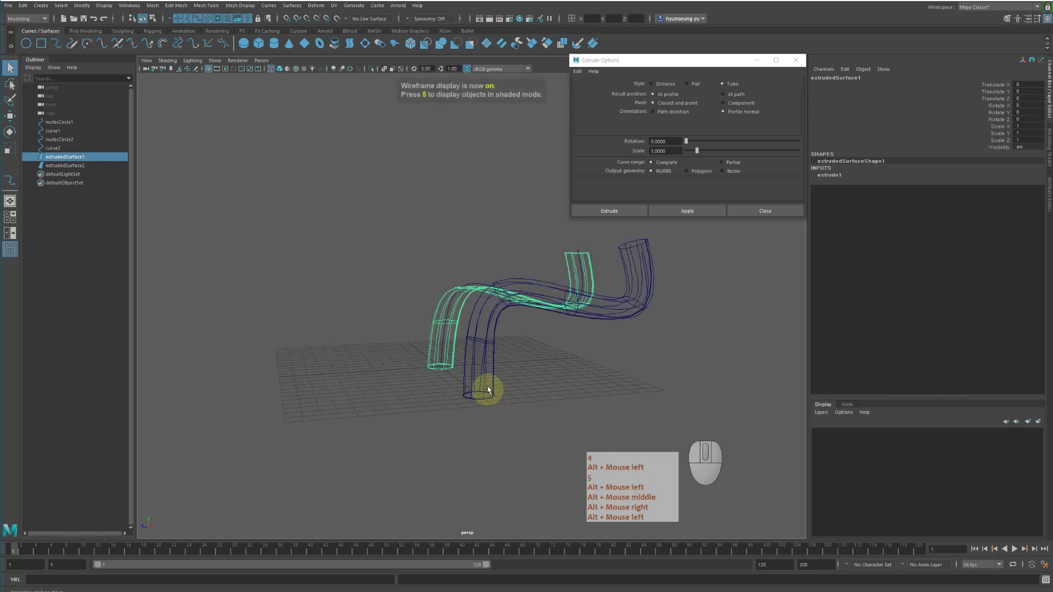
pyautogui.press('5')
pyautogui.moveTo(634, 223)
pyautogui.keyDown('alt'); pyautogui.mouseDown()
pyautogui.moveTo(668, 312)
pyautogui.moveTo(653, 311)
pyautogui.mouseUp(); pyautogui.keyUp('alt')
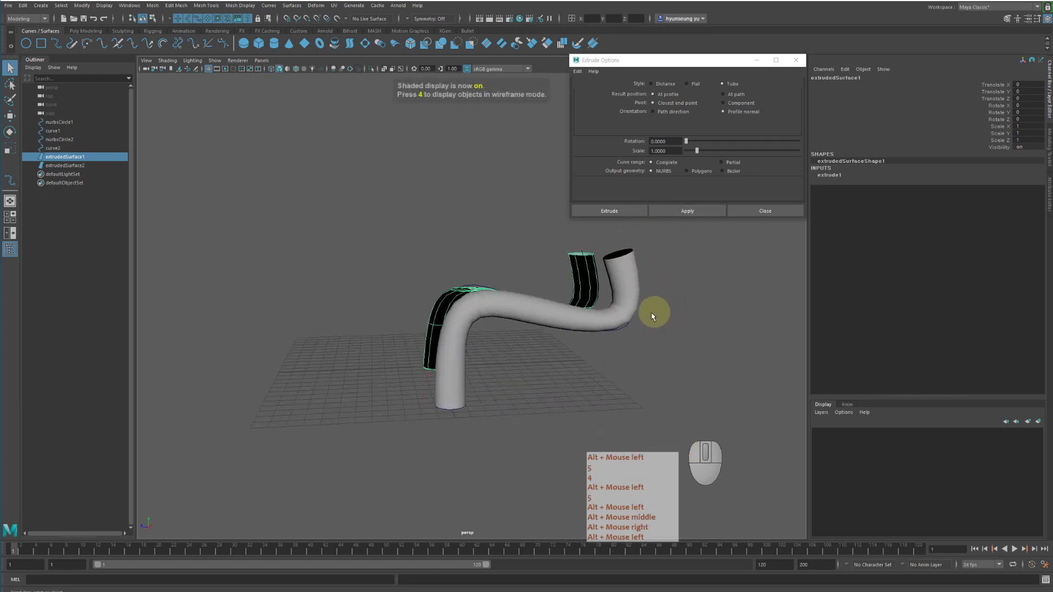
pyautogui.press('4')
pyautogui.press('5')
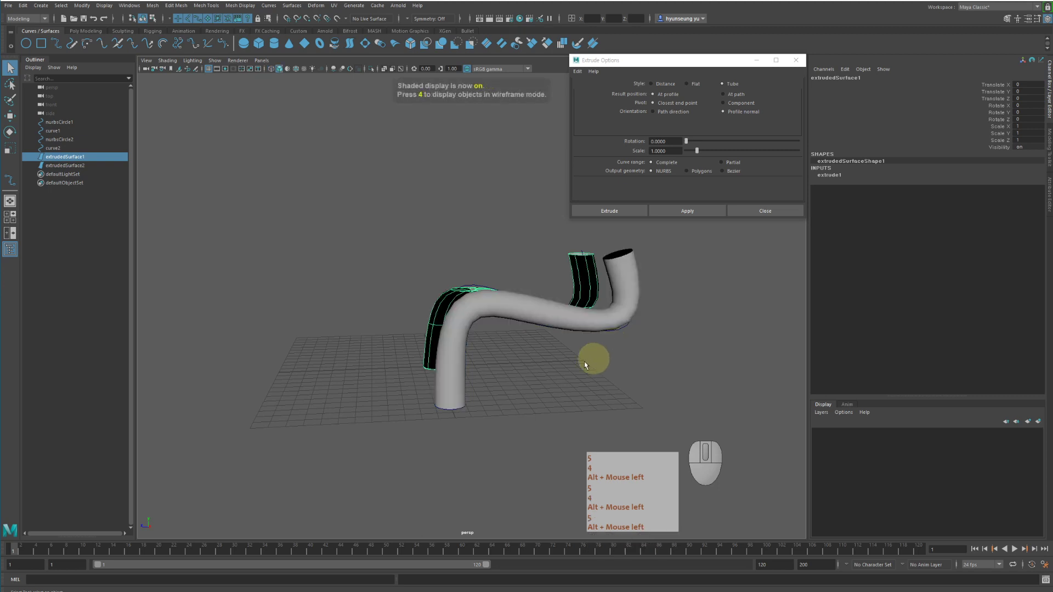
pyautogui.keyDown('alt'); pyautogui.moveTo(590, 360); pyautogui.dragTo(602, 375); pyautogui.keyUp('alt')
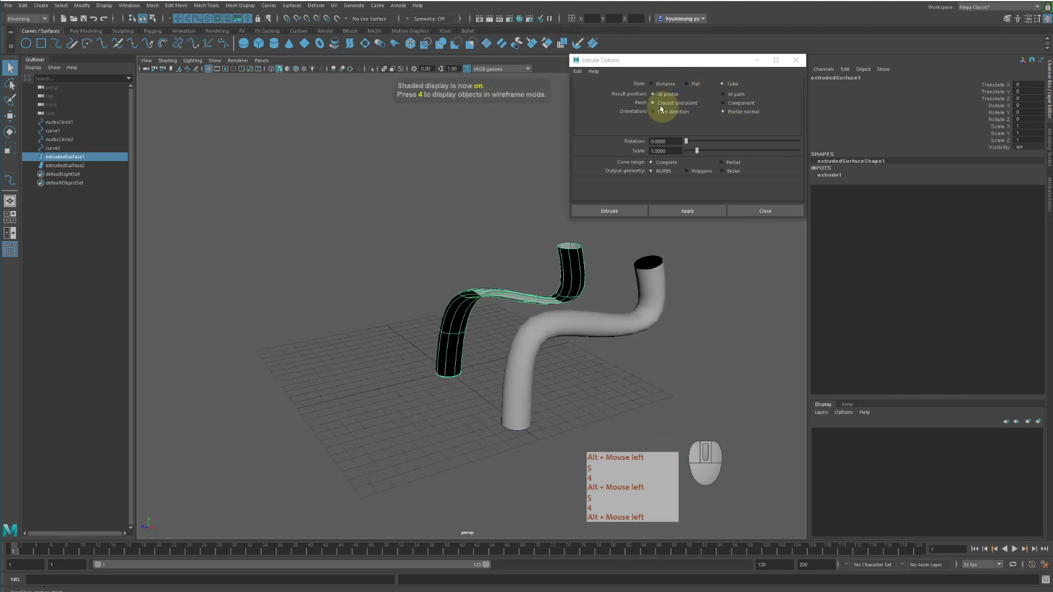
# Step: Switch the extrude style between Flat and Tube to compare their available options, ending on Tube
pyautogui.click(692, 84)
pyautogui.click(719, 85)
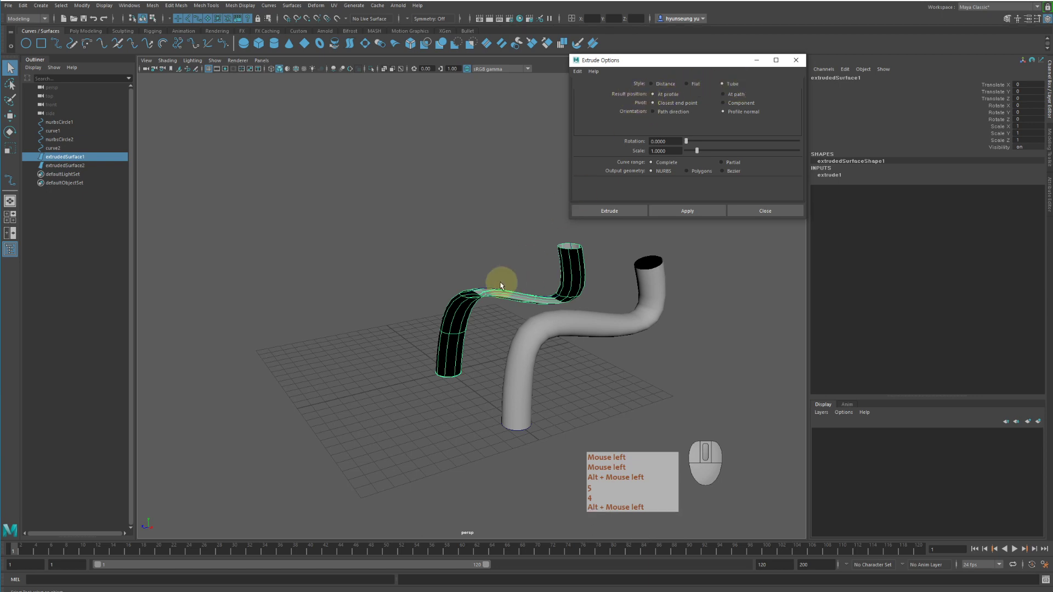
pyautogui.click(694, 85)
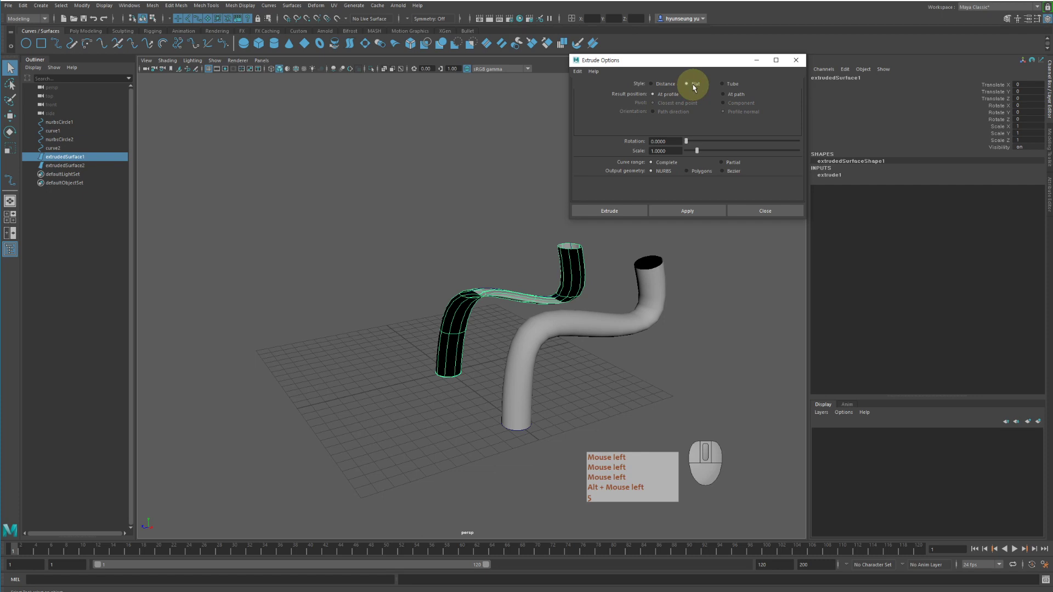
pyautogui.click(728, 84)
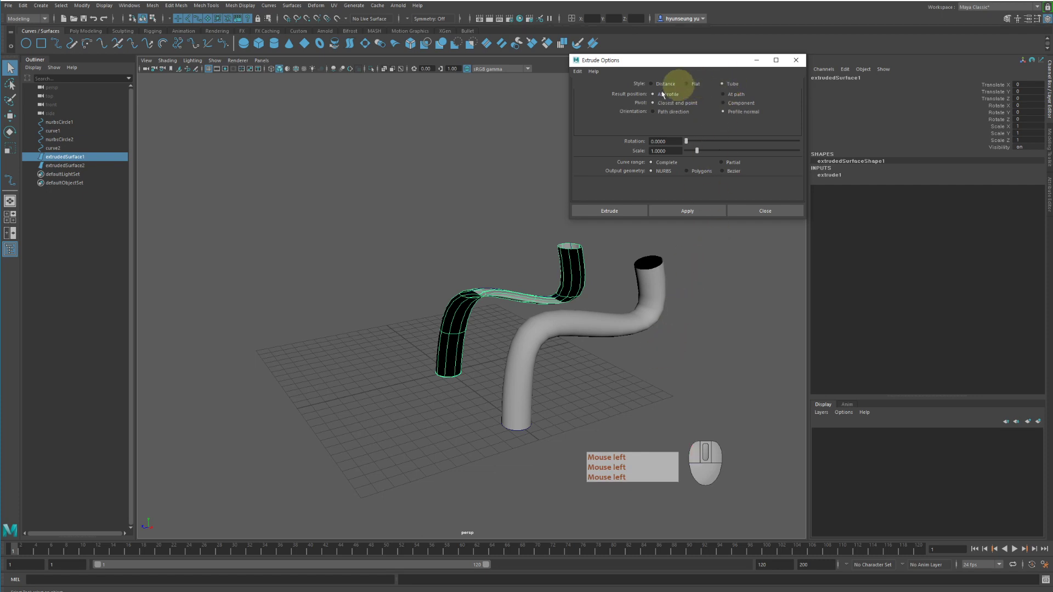
# Step: Delete both extruded surfaces and the duplicated circle and curve, keeping the original circle and curve
pyautogui.keyDown('alt'); pyautogui.moveTo(420, 266); pyautogui.dragTo(467, 262); pyautogui.keyUp('alt')
pyautogui.moveTo(418, 253); pyautogui.dragTo(504, 384)
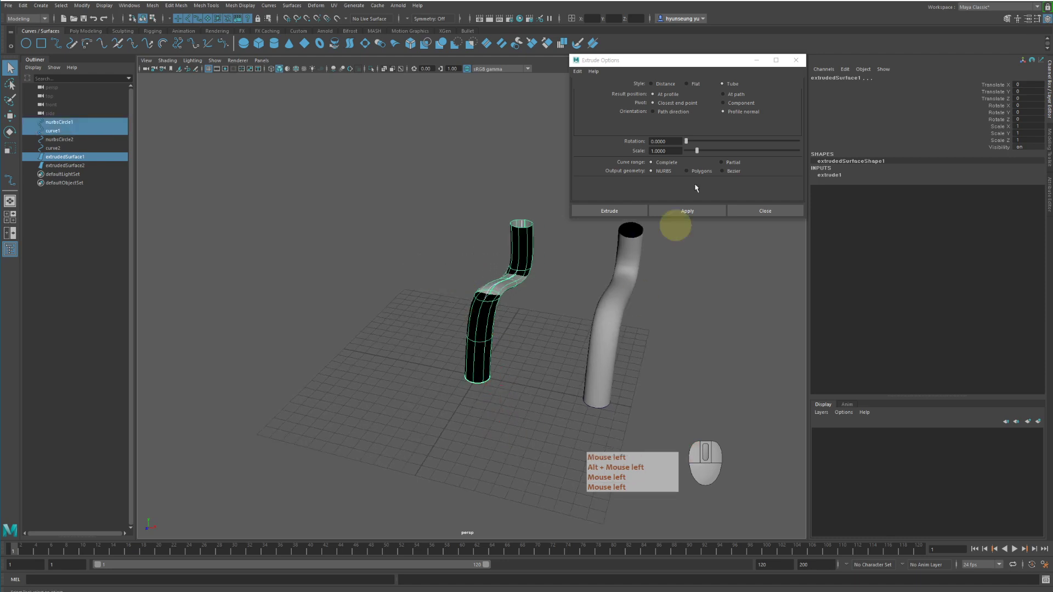
pyautogui.click(505, 194)
pyautogui.click(513, 227)
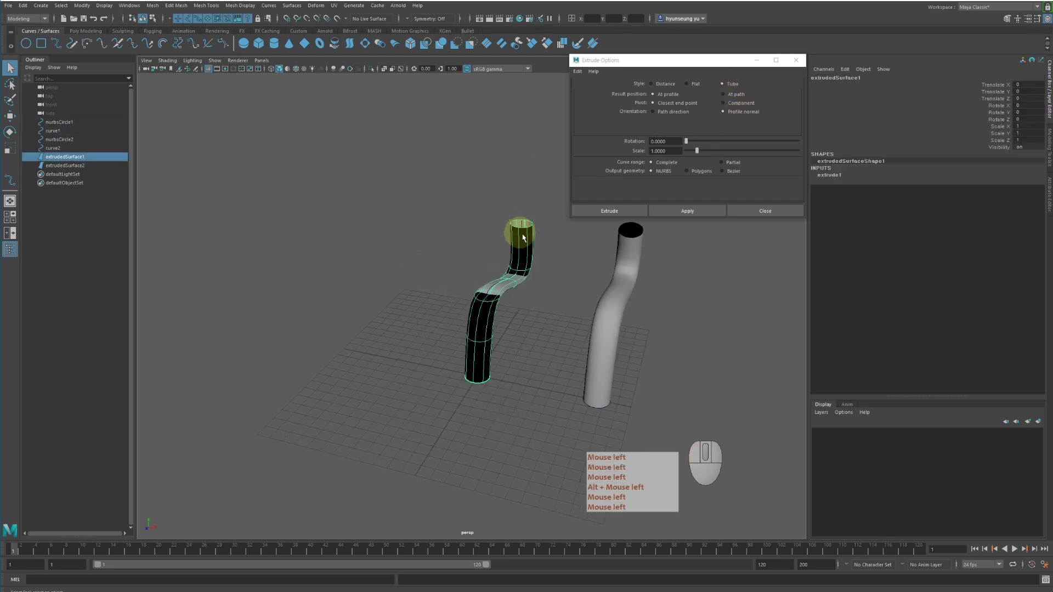
pyautogui.press('Delete')
pyautogui.moveTo(581, 282); pyautogui.dragTo(684, 413)
pyautogui.press('Delete')
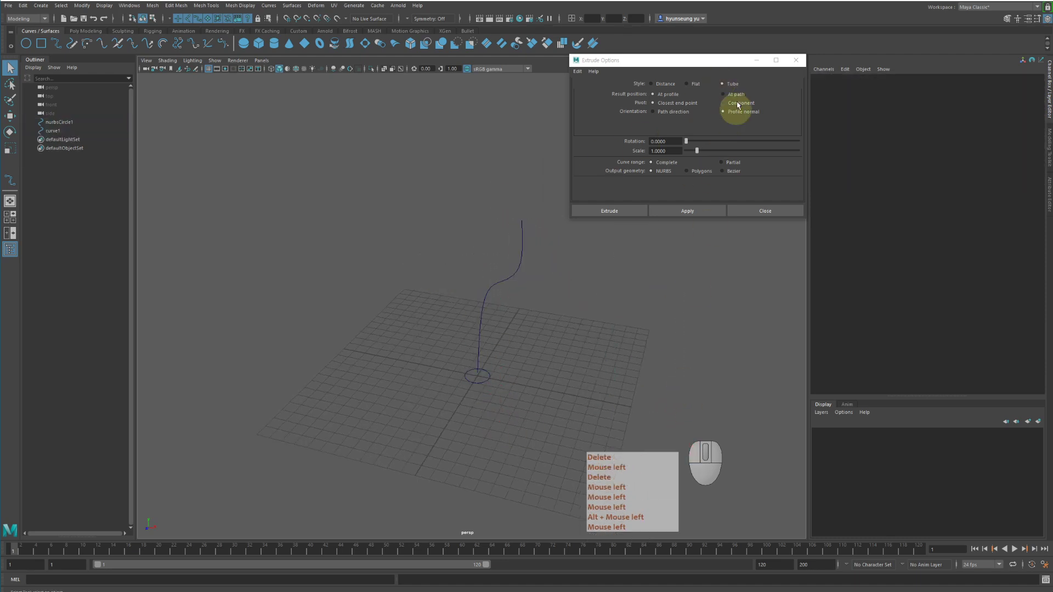
# Step: Examine the original circle as profile and the S-shaped curve as path, selecting each of them in turn
pyautogui.keyDown('alt'); pyautogui.moveTo(564, 254); pyautogui.dragTo(527, 291); pyautogui.keyUp('alt')
pyautogui.keyDown('alt'); pyautogui.moveTo(527, 291); pyautogui.dragTo(624, 344, button='right'); pyautogui.keyUp('alt')
pyautogui.keyDown('alt'); pyautogui.moveTo(626, 341); pyautogui.dragTo(687, 288, button='middle'); pyautogui.keyUp('alt')
pyautogui.keyDown('alt'); pyautogui.moveTo(688, 288); pyautogui.dragTo(658, 285); pyautogui.keyUp('alt')
pyautogui.keyDown('alt'); pyautogui.moveTo(658, 285); pyautogui.dragTo(713, 284, button='right'); pyautogui.keyUp('alt')
pyautogui.press('q')
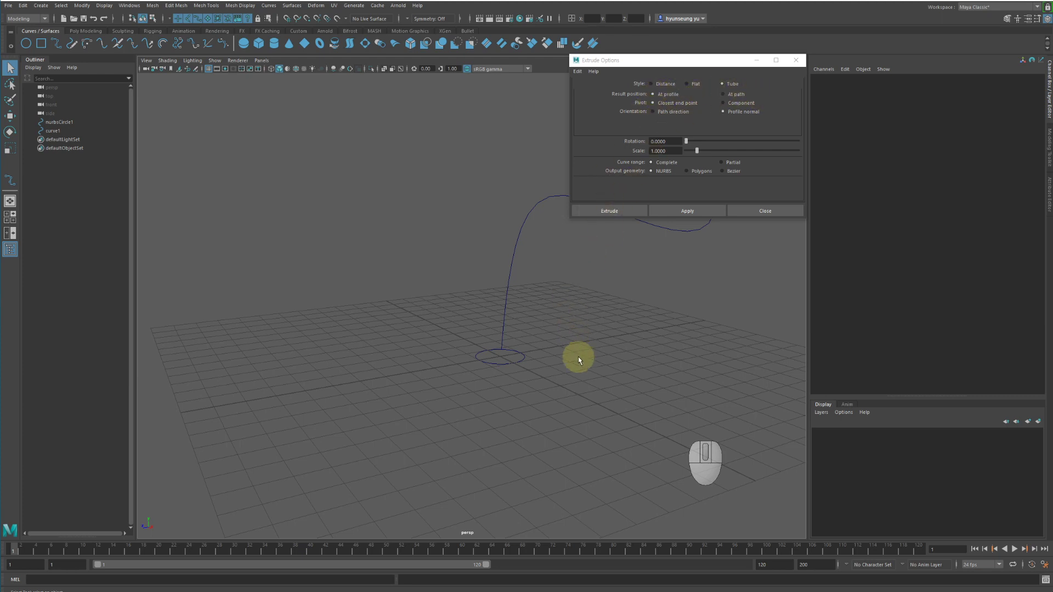
pyautogui.click(526, 360)
pyautogui.click(517, 362)
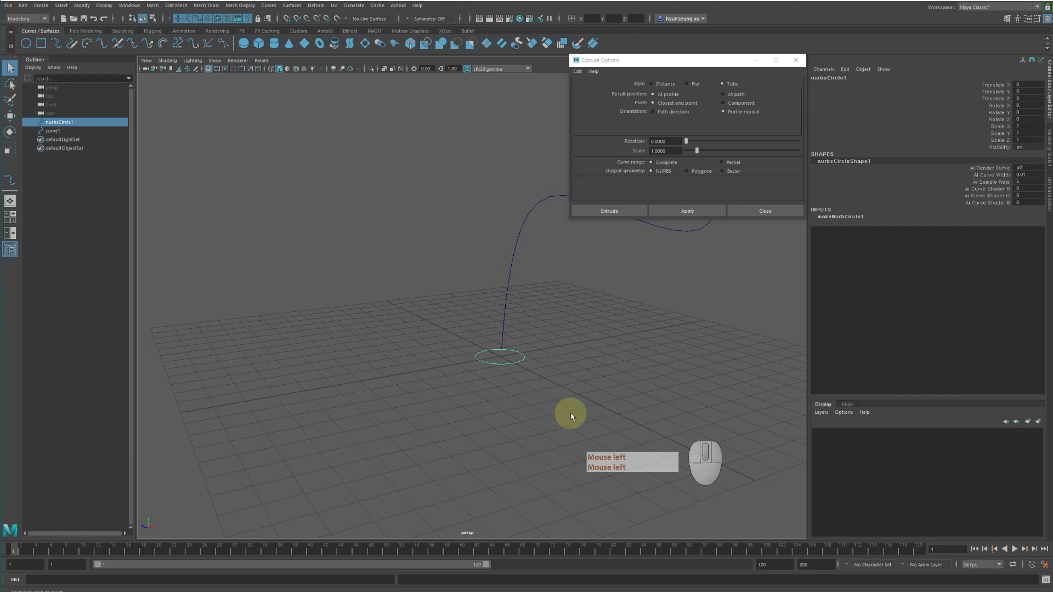
pyautogui.click(541, 206)
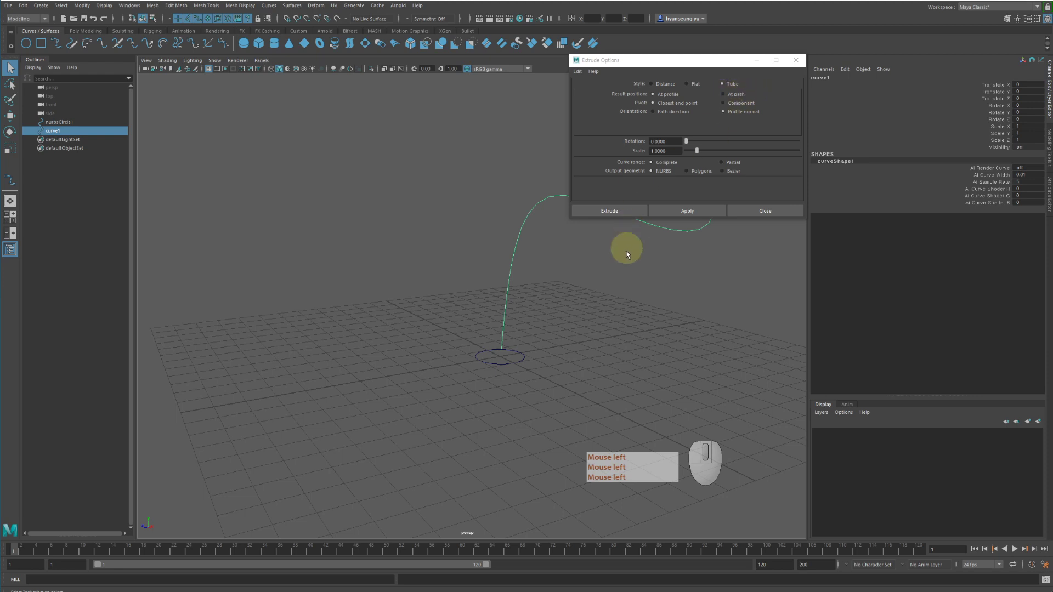
pyautogui.keyDown('alt'); pyautogui.moveTo(621, 281); pyautogui.dragTo(595, 275, button='right'); pyautogui.keyUp('alt')
pyautogui.keyDown('alt'); pyautogui.moveTo(594, 274); pyautogui.dragTo(574, 264, button='middle'); pyautogui.keyUp('alt')
pyautogui.keyDown('alt'); pyautogui.moveTo(551, 256); pyautogui.dragTo(543, 278); pyautogui.keyUp('alt')
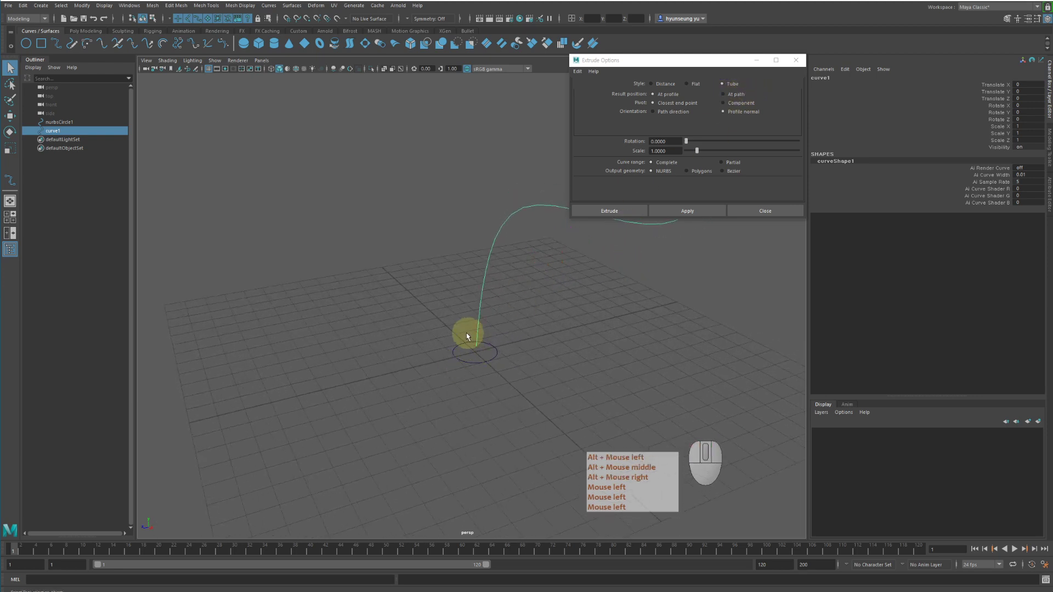
pyautogui.moveTo(466, 334); pyautogui.dragTo(424, 383)
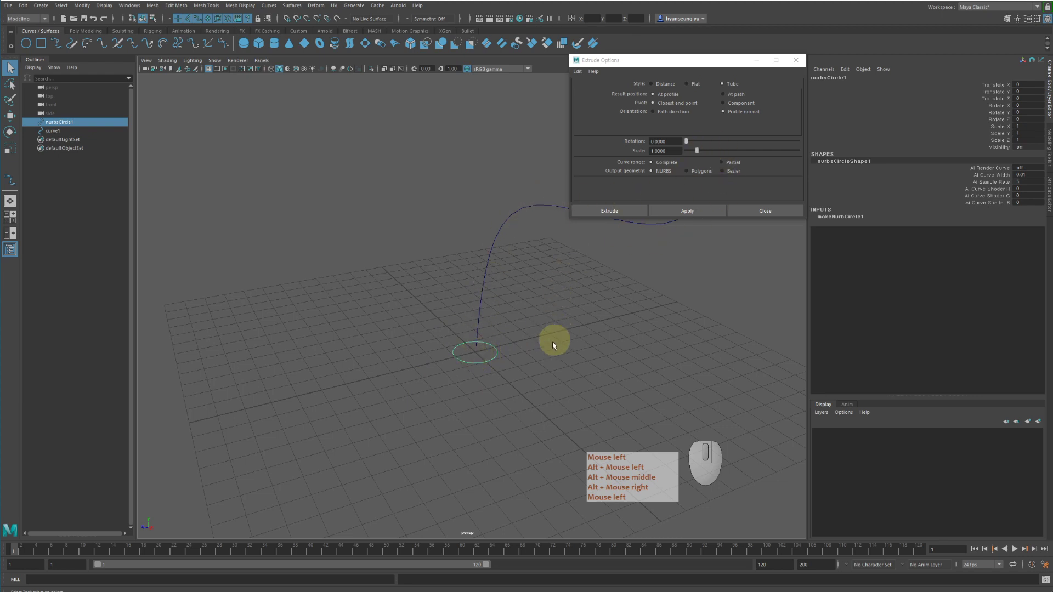
pyautogui.keyDown('alt'); pyautogui.moveTo(541, 344); pyautogui.dragTo(510, 348, button='middle'); pyautogui.keyUp('alt')
pyautogui.keyDown('alt'); pyautogui.moveTo(510, 348); pyautogui.dragTo(515, 315); pyautogui.keyUp('alt')
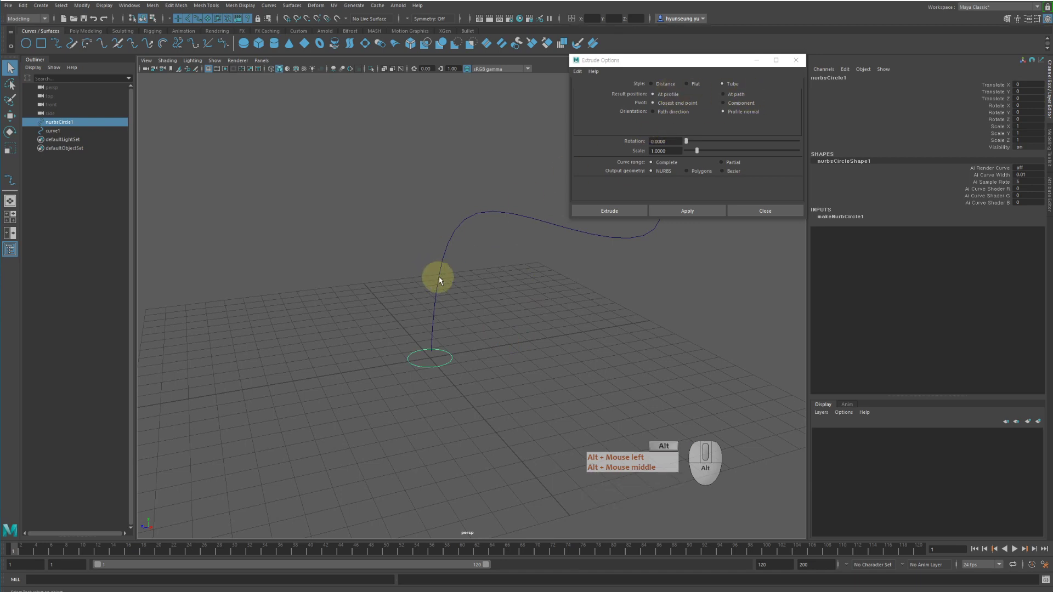
# Step: Move the S-shaped curve about 5.28 units up along Y, away from the circle
pyautogui.keyDown('alt'); pyautogui.moveTo(435, 278); pyautogui.dragTo(444, 179); pyautogui.keyUp('alt')
pyautogui.click(498, 201)
pyautogui.press('w')
pyautogui.moveTo(424, 276); pyautogui.dragTo(425, 154)
pyautogui.keyDown('alt'); pyautogui.moveTo(503, 202); pyautogui.dragTo(548, 101, button='right'); pyautogui.keyUp('alt')
pyautogui.press('q')
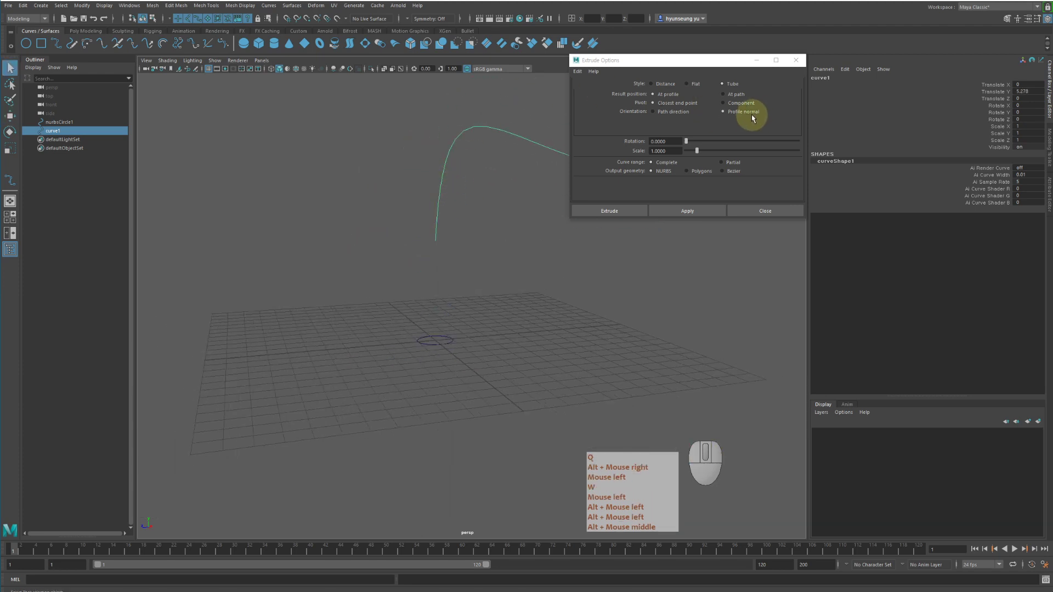
# Step: Extrude the circle along the raised S-shaped curve as a Tube using At profile, Closest end point and Profile normal, and undo it
pyautogui.keyDown('alt'); pyautogui.moveTo(540, 274); pyautogui.dragTo(522, 277, button='middle'); pyautogui.keyUp('alt')
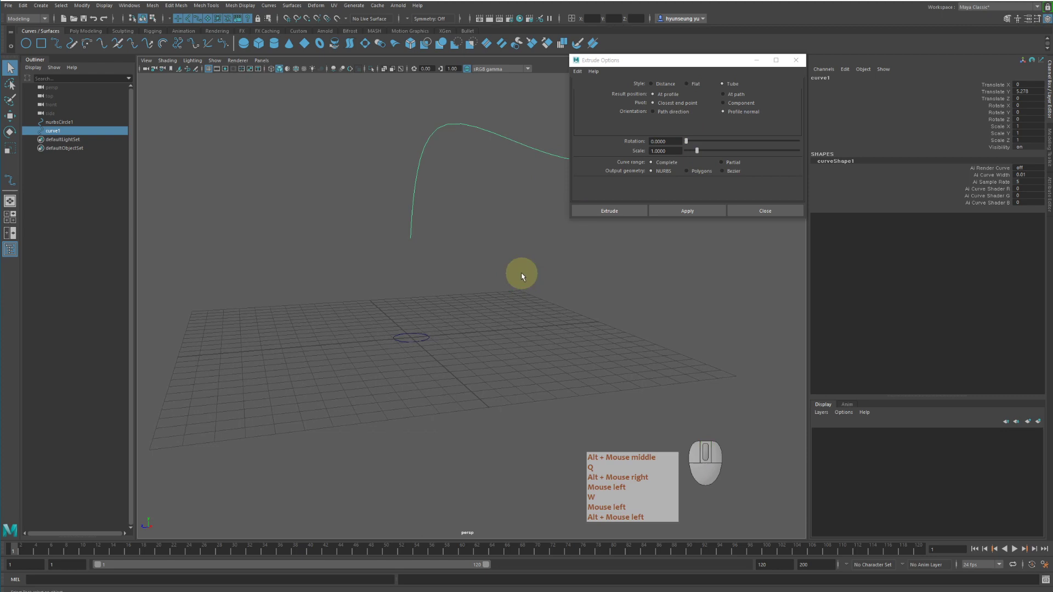
pyautogui.keyDown('alt'); pyautogui.moveTo(521, 312); pyautogui.dragTo(513, 317); pyautogui.keyUp('alt')
pyautogui.moveTo(353, 323); pyautogui.dragTo(435, 376)
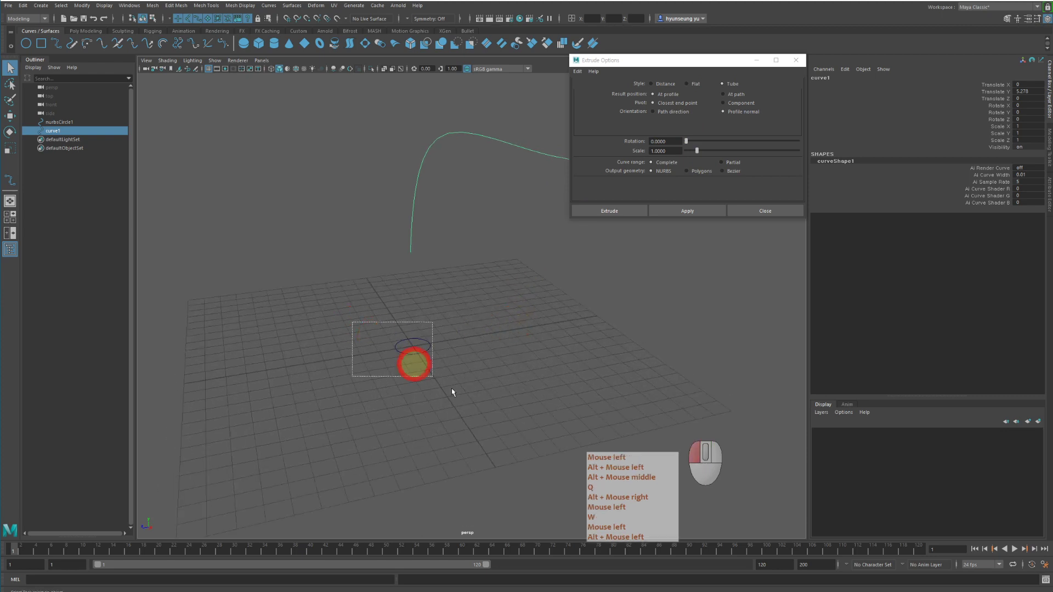
pyautogui.keyDown('alt'); pyautogui.moveTo(500, 343); pyautogui.dragTo(403, 403, button='middle'); pyautogui.keyUp('alt')
pyautogui.keyDown('shift'); pyautogui.click(410, 197); pyautogui.keyUp('shift')
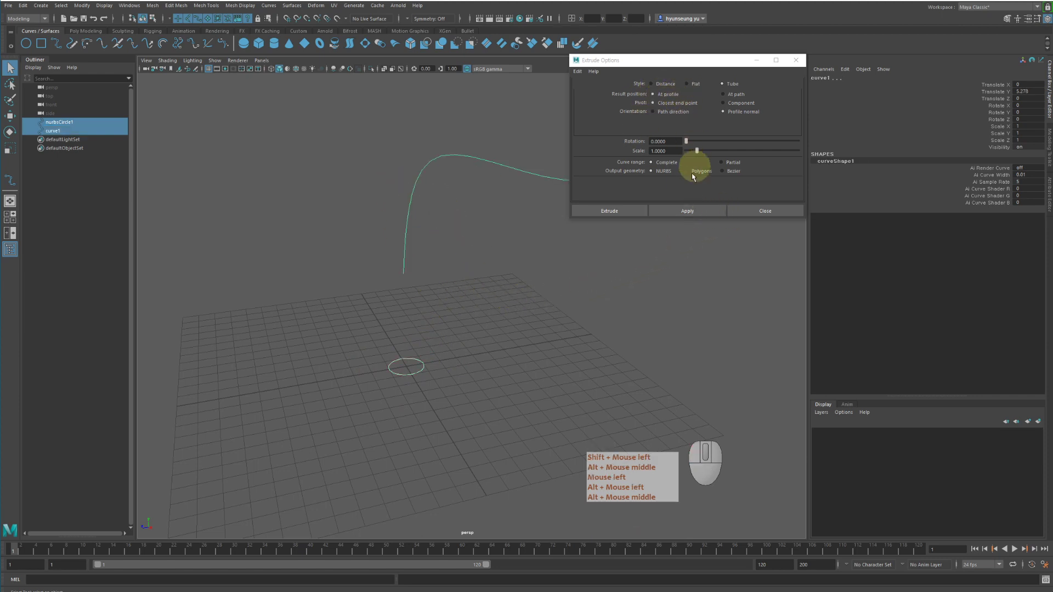
pyautogui.click(676, 208)
pyautogui.keyDown('alt'); pyautogui.moveTo(634, 255); pyautogui.dragTo(570, 296); pyautogui.keyUp('alt')
pyautogui.keyDown('alt'); pyautogui.moveTo(570, 295); pyautogui.dragTo(492, 273, button='right'); pyautogui.keyUp('alt')
pyautogui.keyDown('alt'); pyautogui.moveTo(492, 273); pyautogui.dragTo(464, 299, button='middle'); pyautogui.keyUp('alt')
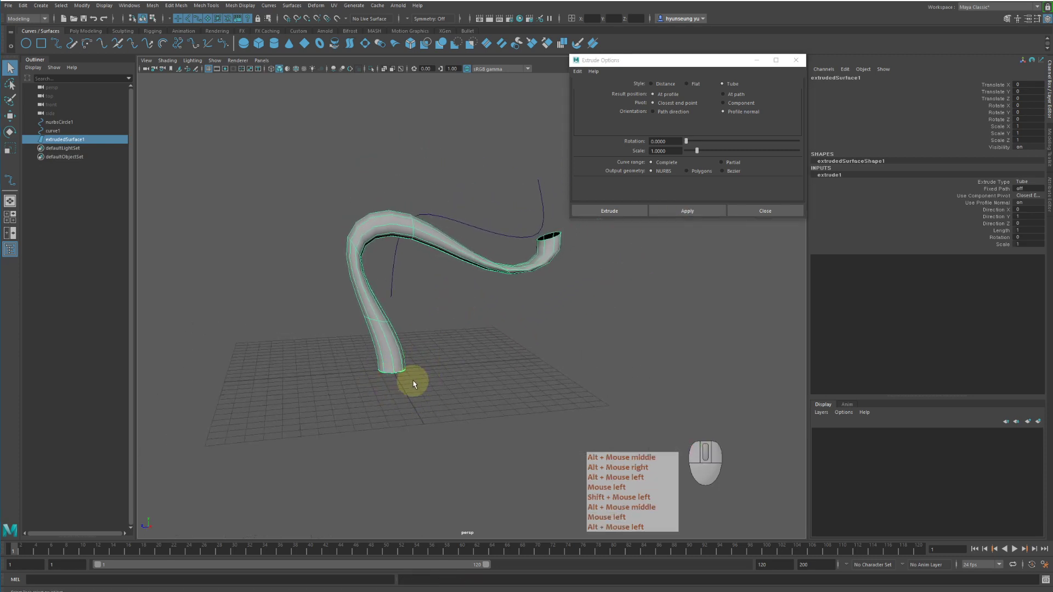
pyautogui.press('z')
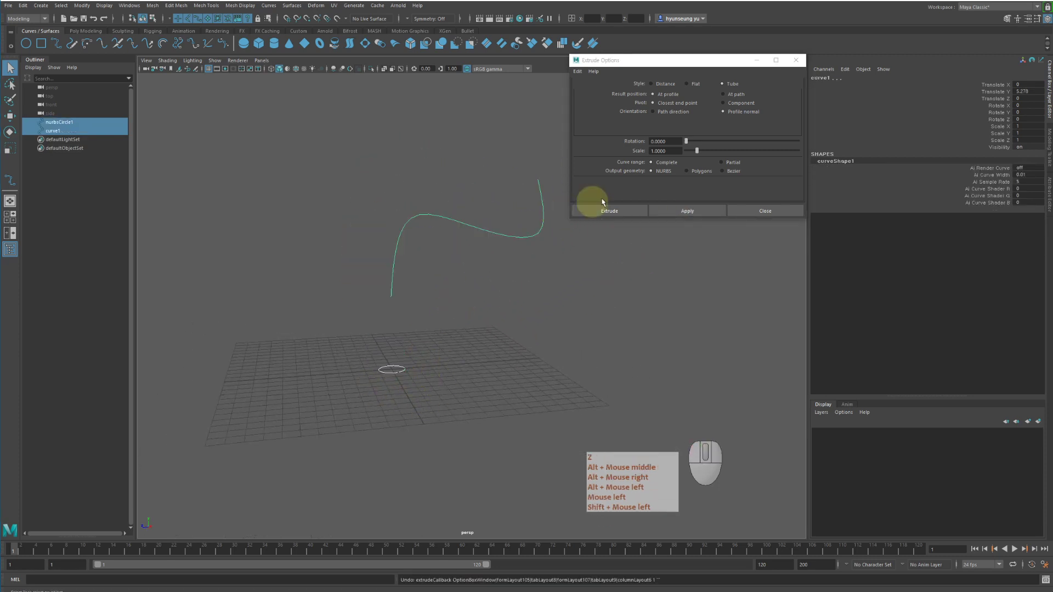
# Step: Set the result position to At path, extrude the circle along the curve as a test, and undo the extrusion
pyautogui.click(736, 95)
pyautogui.click(688, 210)
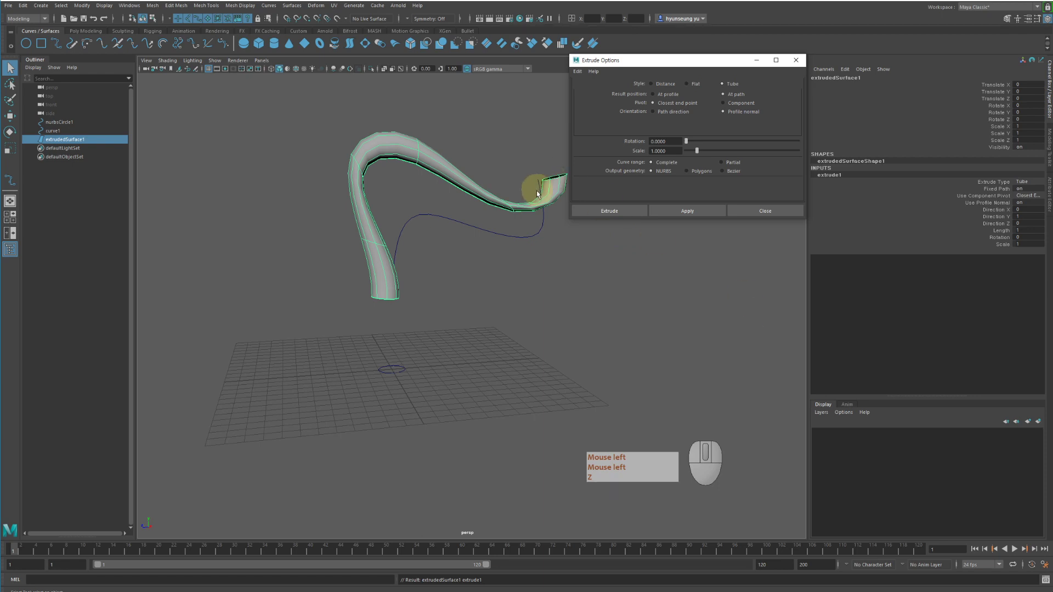
pyautogui.rightClick(544, 297)
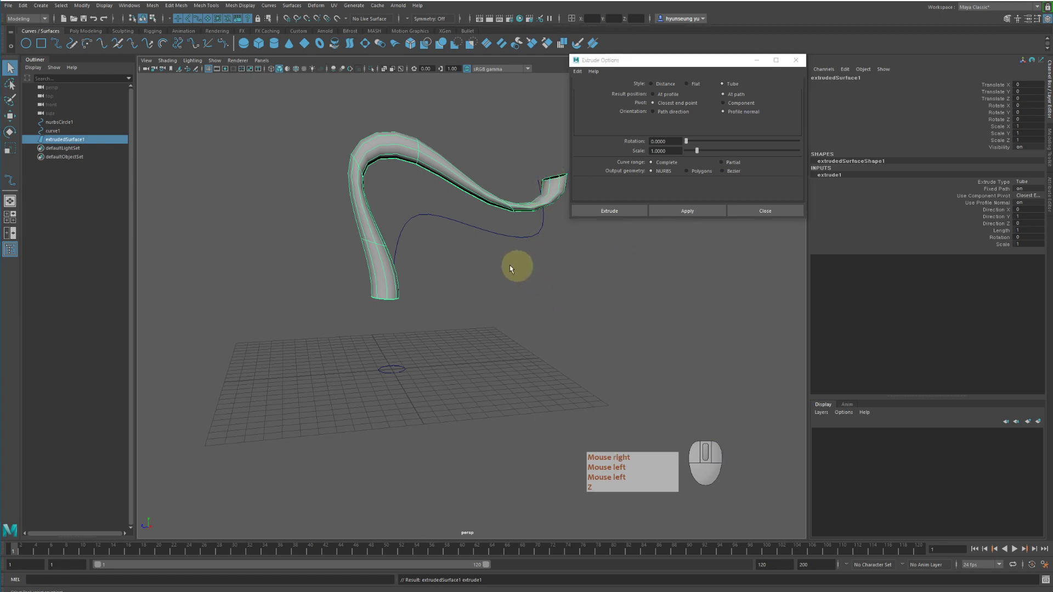
pyautogui.press('z')
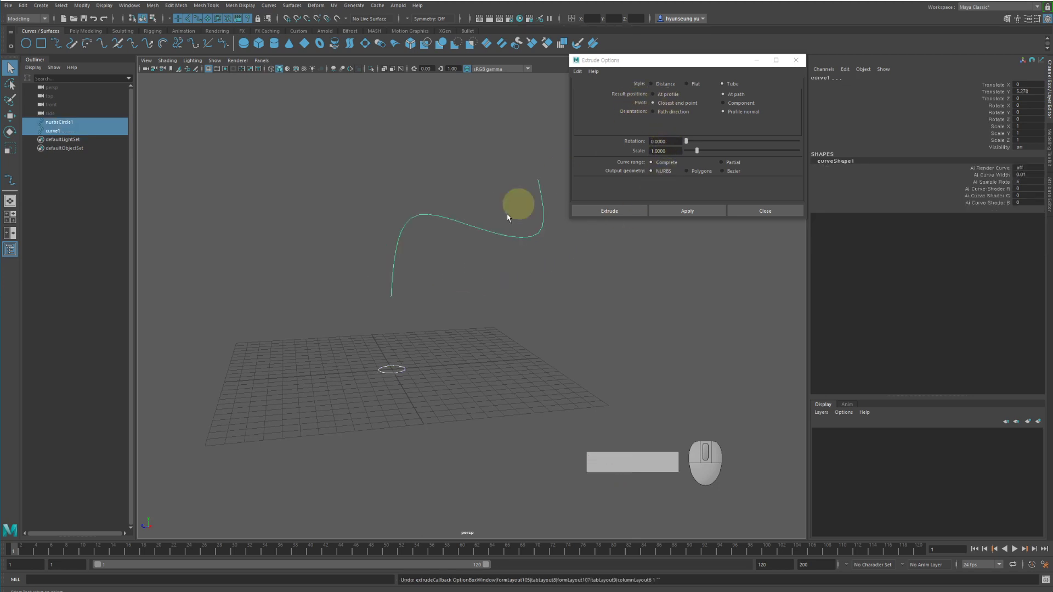
# Step: Switch the pivot to Component with the result At path, extrude the circle along the curve, and undo the extrusion
pyautogui.press('w')
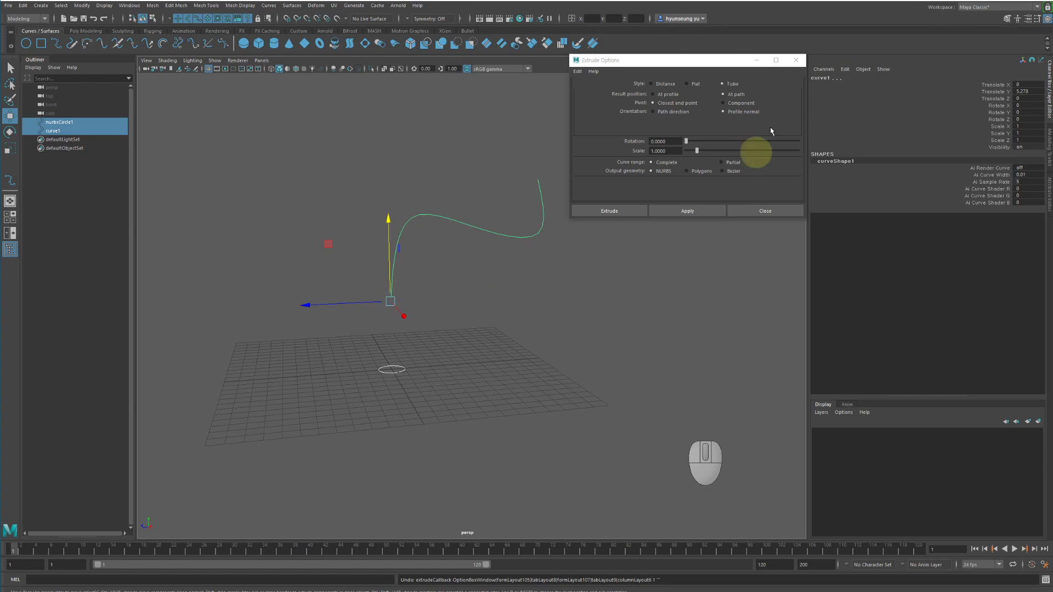
pyautogui.click(735, 103)
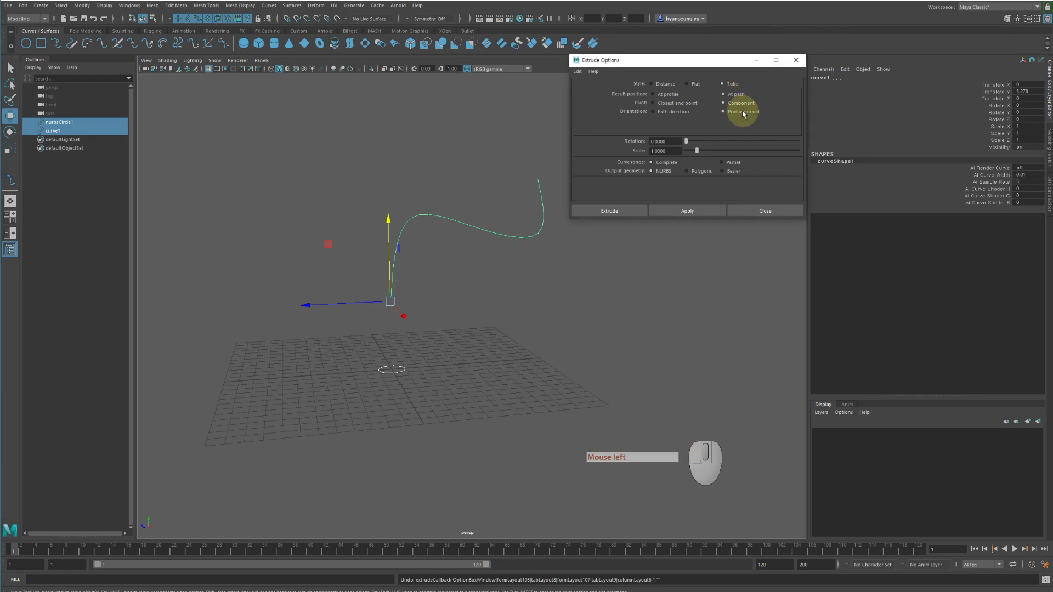
pyautogui.click(689, 213)
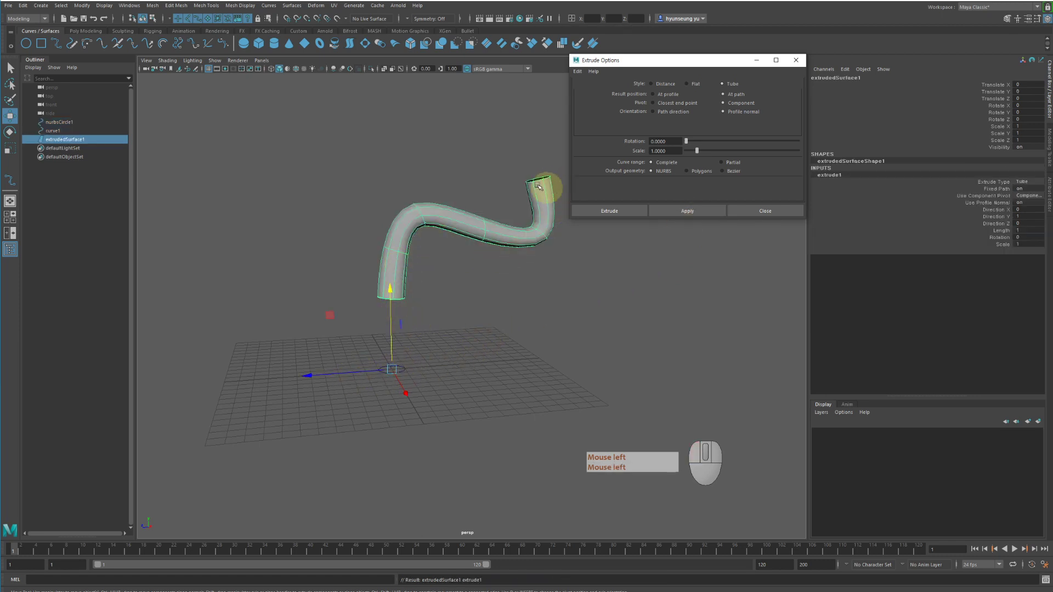
pyautogui.press('z')
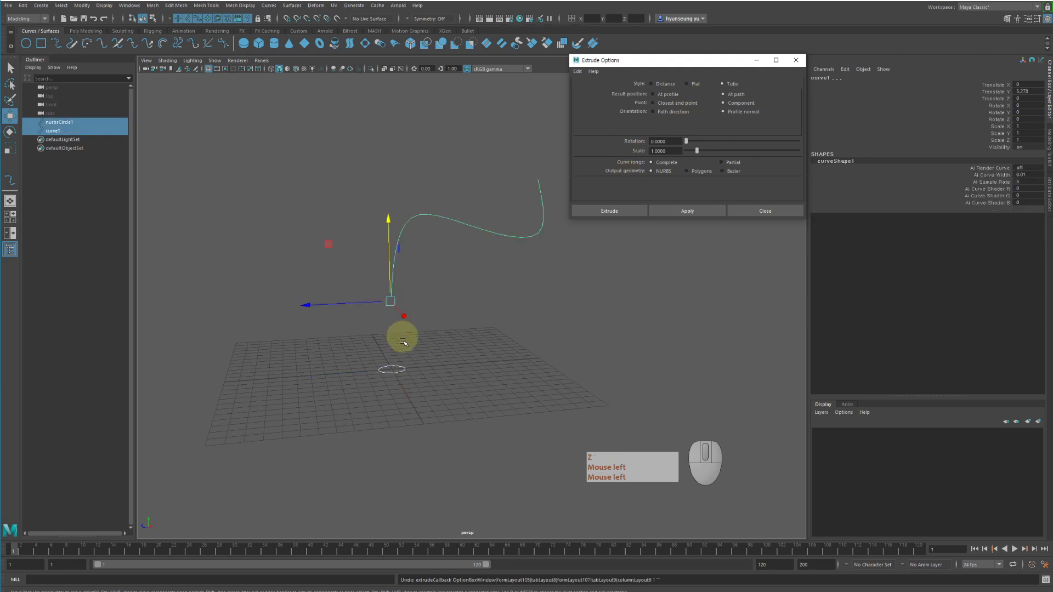
# Step: Extrude with result position At profile and pivot Component, select the path curve for comparison, and undo back to the two source curves
pyautogui.click(670, 94)
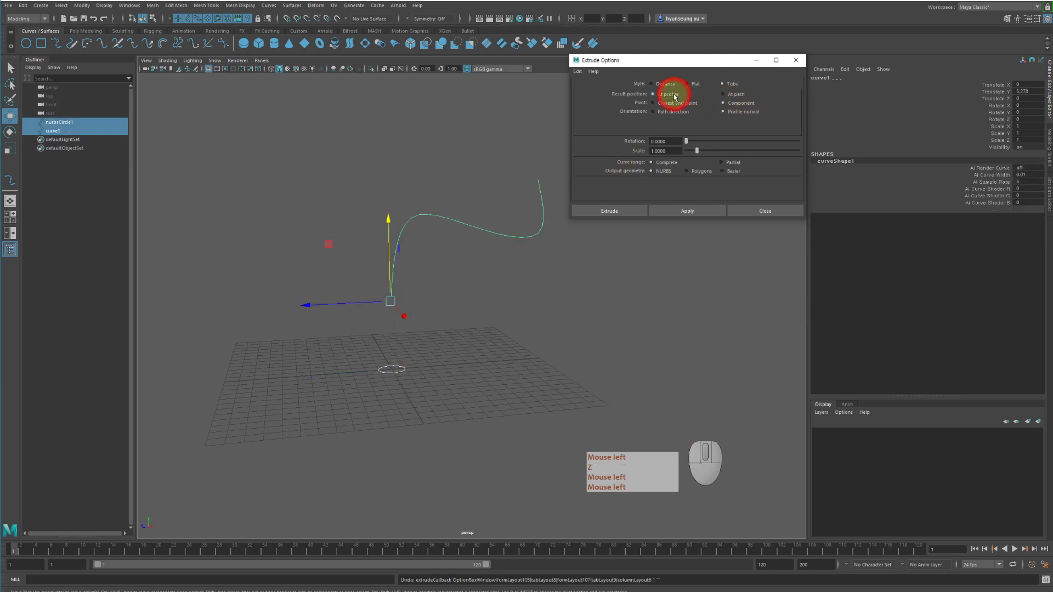
pyautogui.click(699, 213)
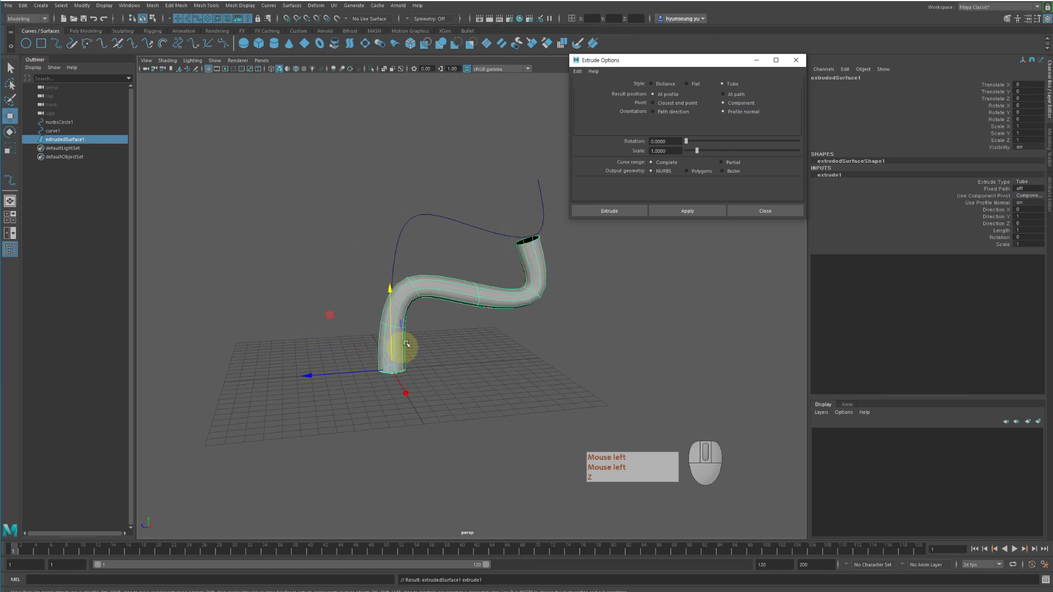
pyautogui.click(395, 222)
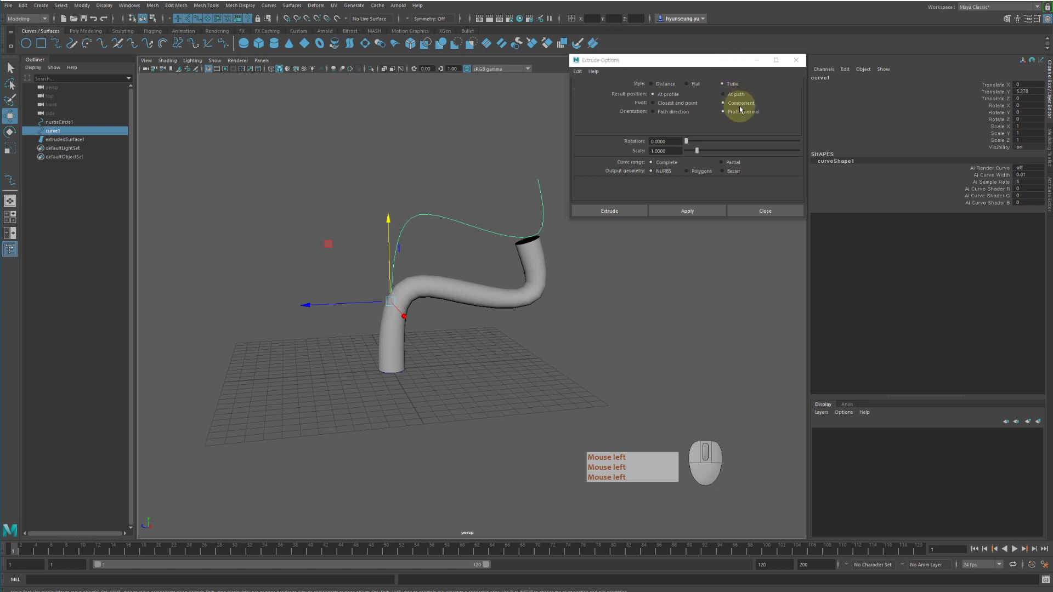
pyautogui.press('z')
pyautogui.press('z')
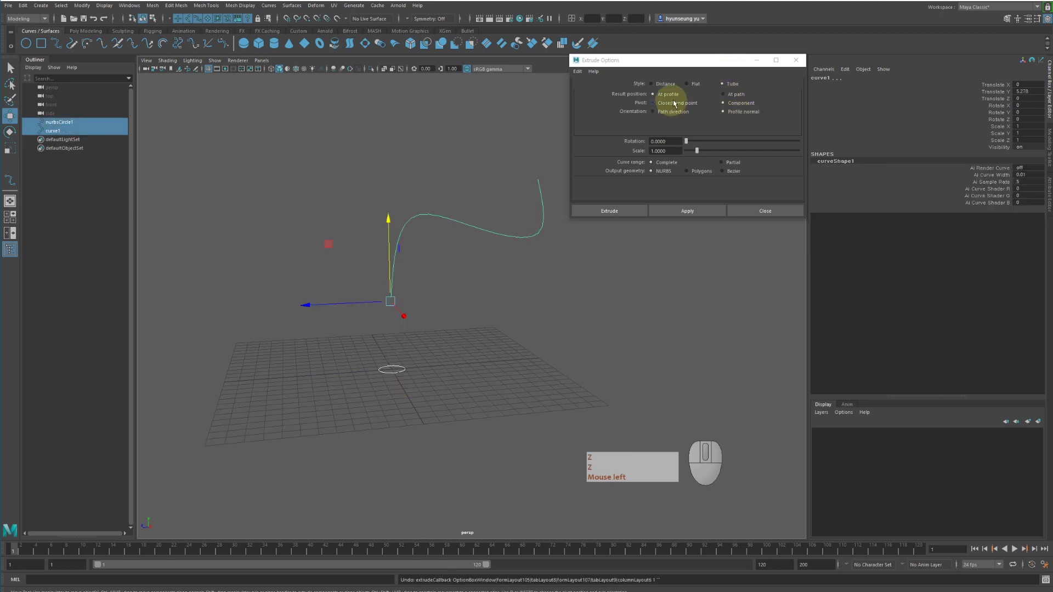
# Step: Set the orientation to Path direction and extrude the circle along the curve, keeping At profile and the Component pivot
pyautogui.click(736, 104)
pyautogui.click(737, 115)
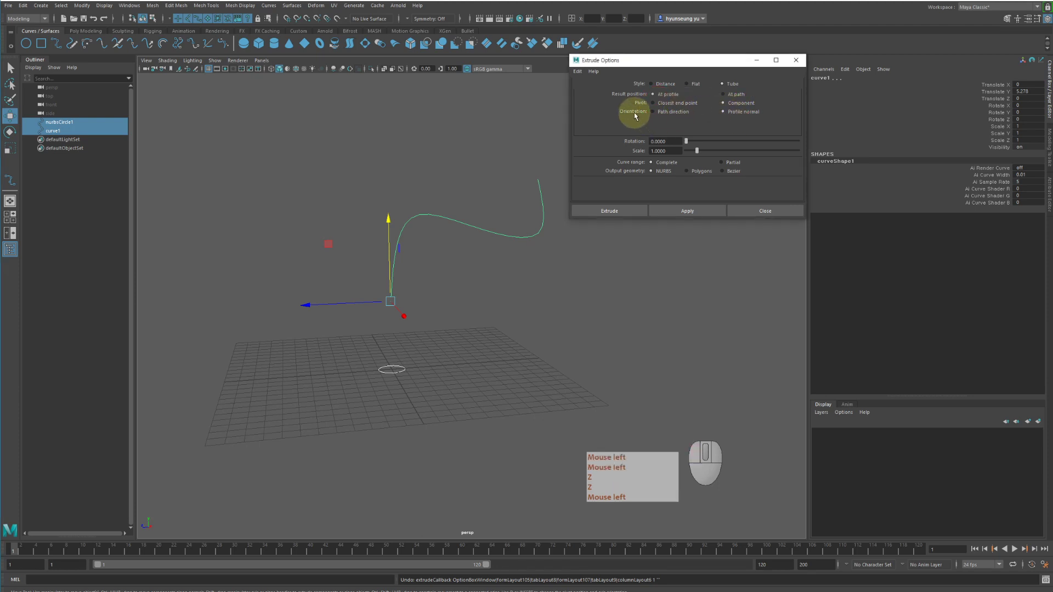
pyautogui.click(667, 115)
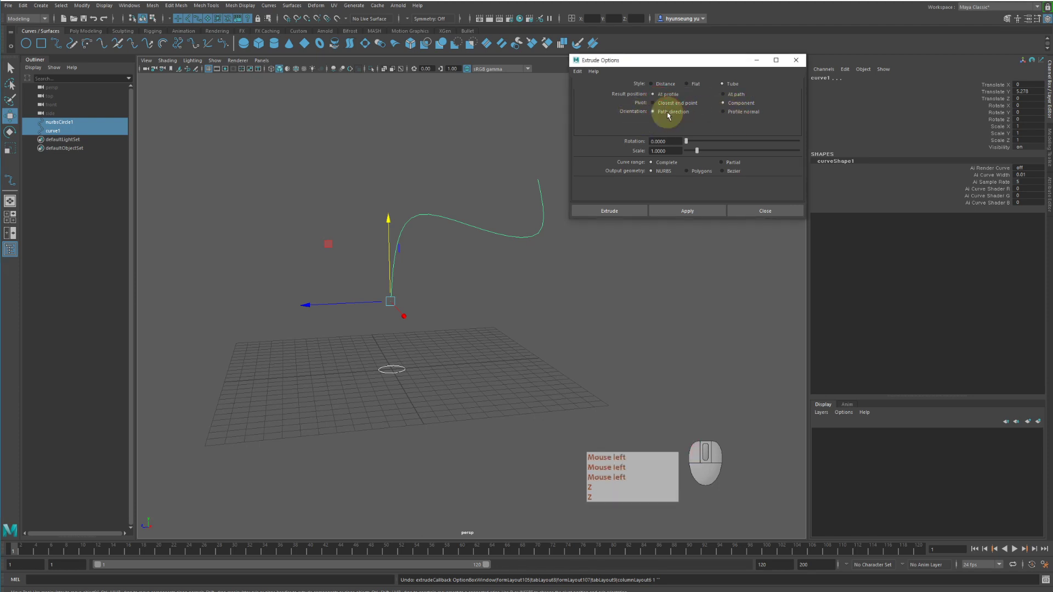
pyautogui.click(733, 111)
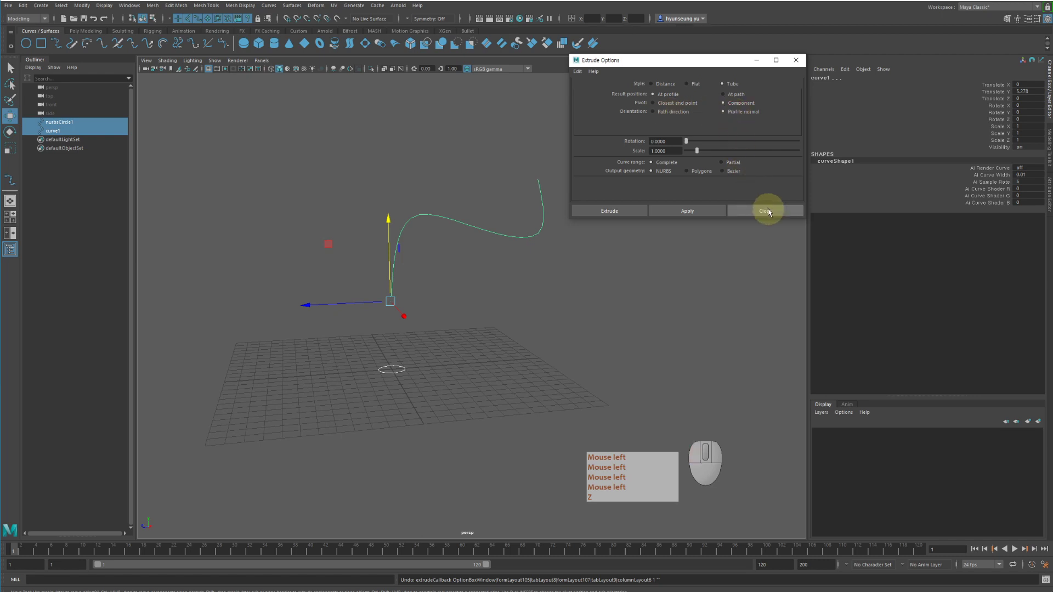
pyautogui.click(678, 112)
pyautogui.click(693, 211)
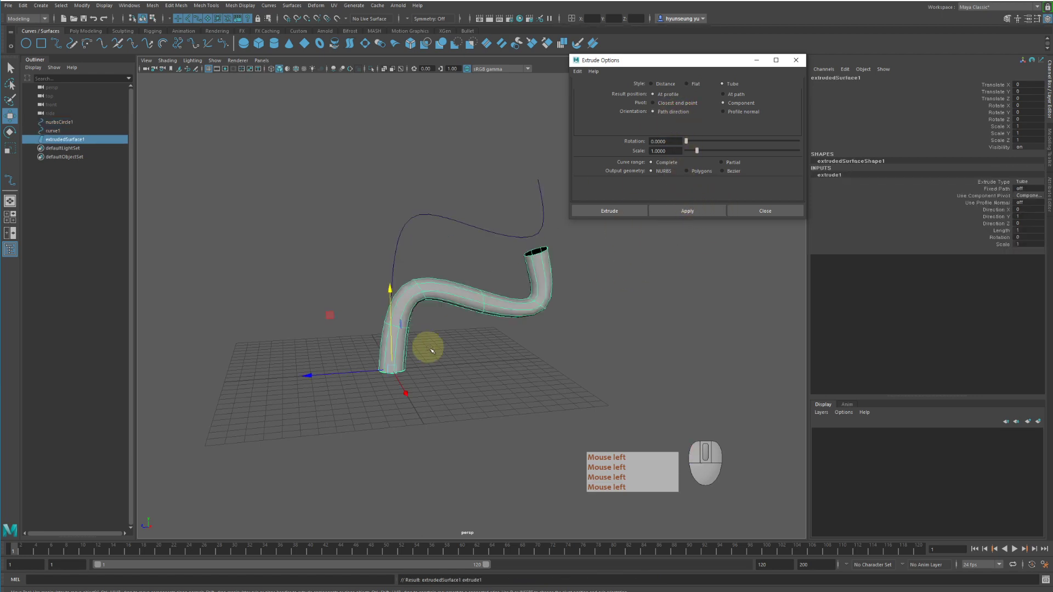
pyautogui.keyDown('alt'); pyautogui.moveTo(542, 332); pyautogui.dragTo(543, 311, button='middle'); pyautogui.keyUp('alt')
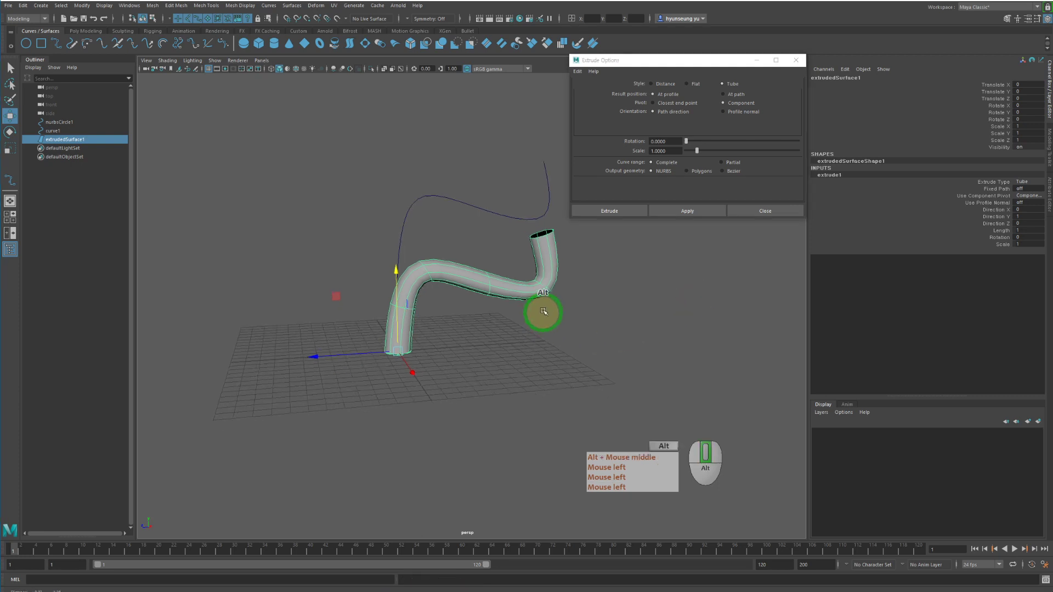
# Step: Rotate the profile circle to test its effect on the Path direction tube, and undo the rotations and the extrusion
pyautogui.click(62, 131)
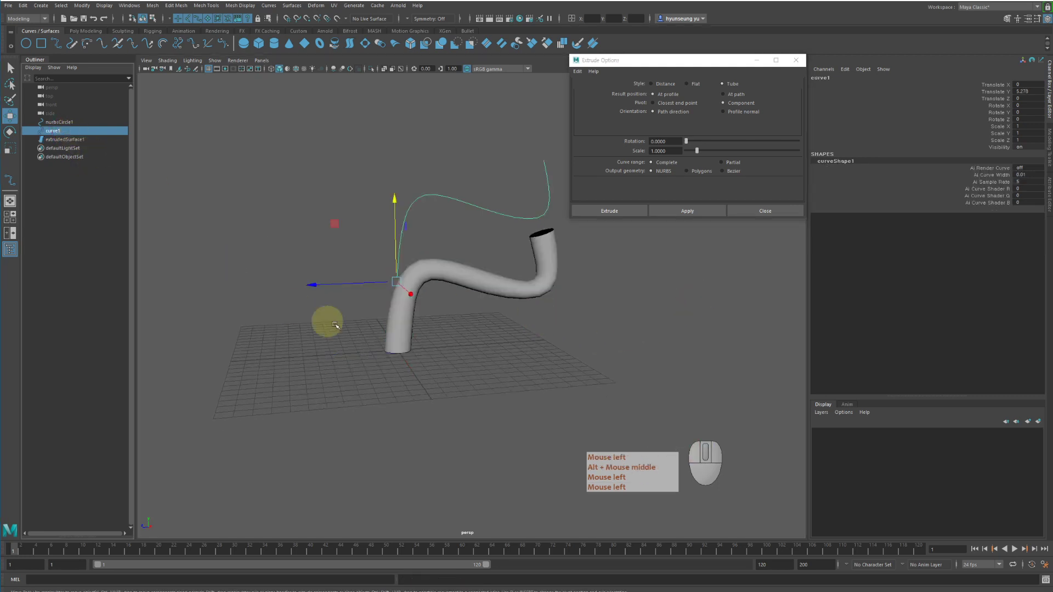
pyautogui.click(66, 123)
pyautogui.press('e')
pyautogui.moveTo(427, 273); pyautogui.dragTo(481, 266)
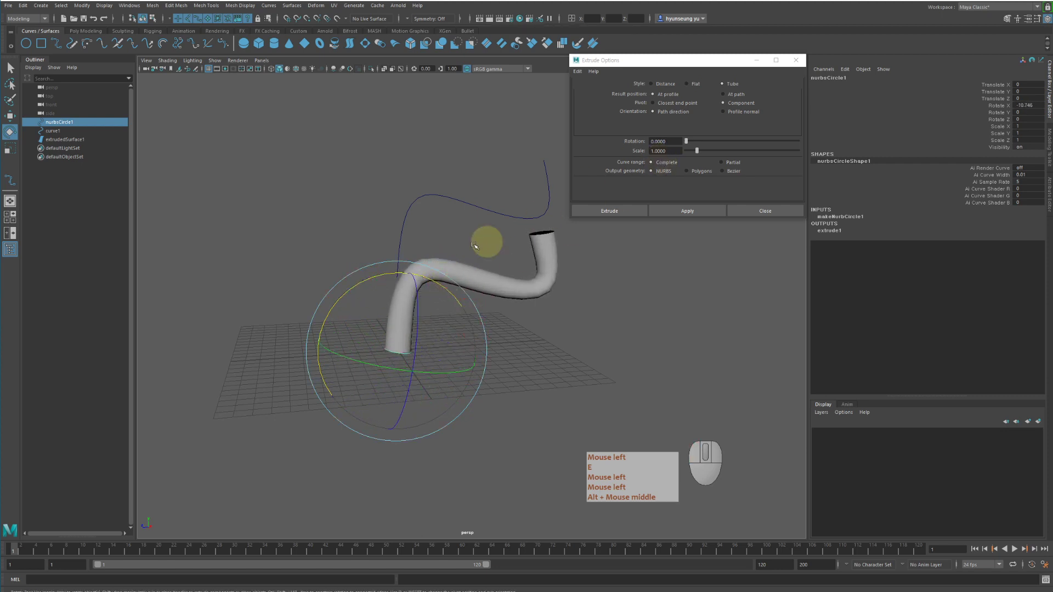
pyautogui.moveTo(706, 317)
pyautogui.mouseDown(button='middle')
pyautogui.moveTo(665, 261)
pyautogui.moveTo(691, 367)
pyautogui.moveTo(658, 271)
pyautogui.moveTo(696, 329)
pyautogui.moveTo(696, 307)
pyautogui.moveTo(692, 324)
pyautogui.mouseUp(button='middle')
pyautogui.press('z')
pyautogui.press('z')
pyautogui.press('z')
pyautogui.press('z')
pyautogui.press('z')
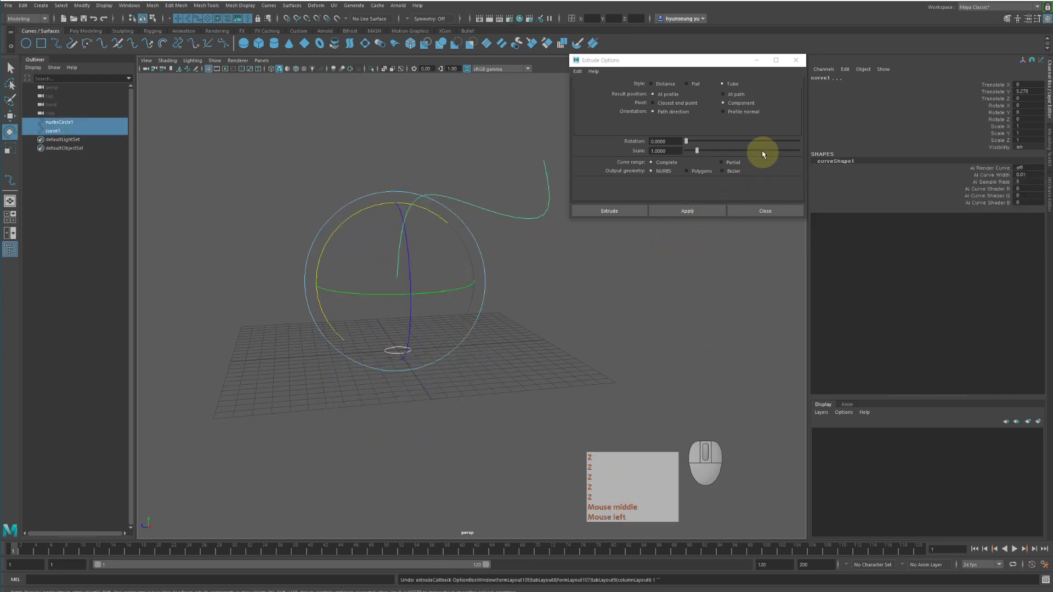
# Step: Extrude the circle along the curve with Profile normal orientation, test the tube by rotating the circle, and undo the rotations
pyautogui.click(747, 112)
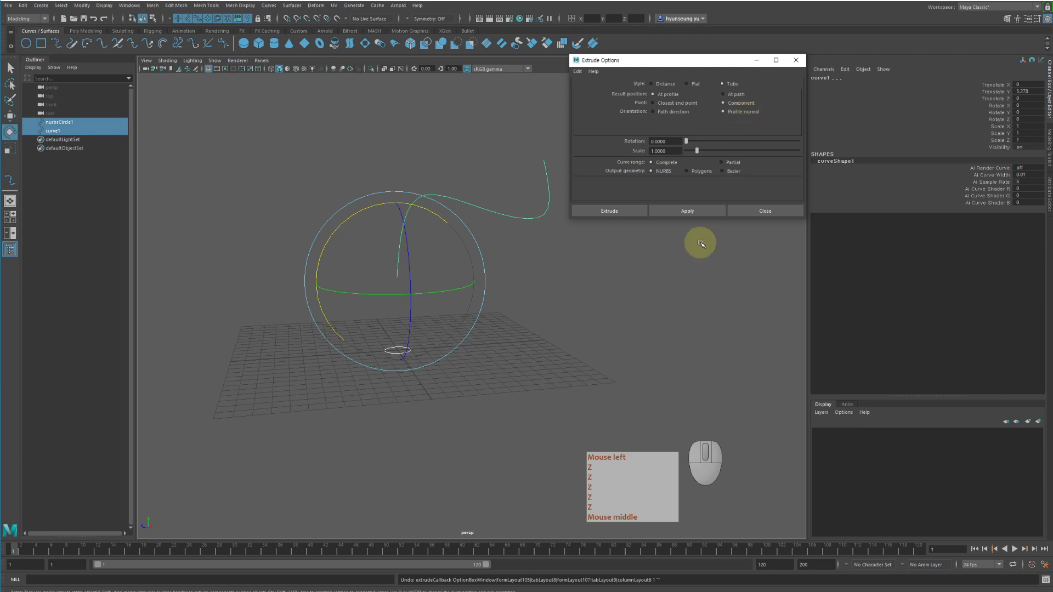
pyautogui.click(700, 211)
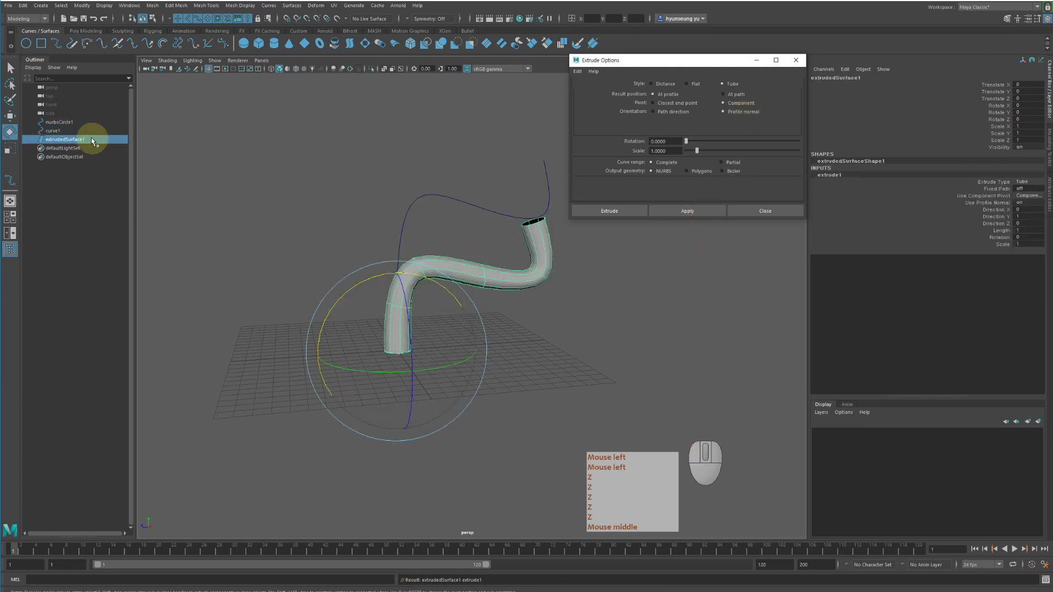
pyautogui.click(82, 122)
pyautogui.press('e')
pyautogui.moveTo(547, 311); pyautogui.dragTo(335, 325, button='middle')
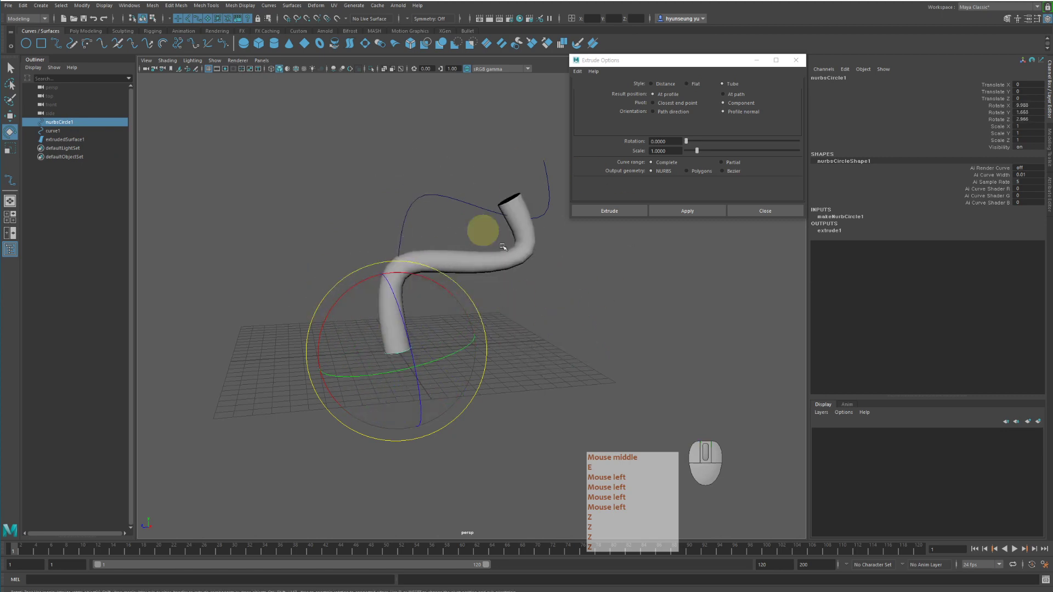
pyautogui.press('z')
pyautogui.moveTo(606, 334); pyautogui.dragTo(619, 392, button='middle')
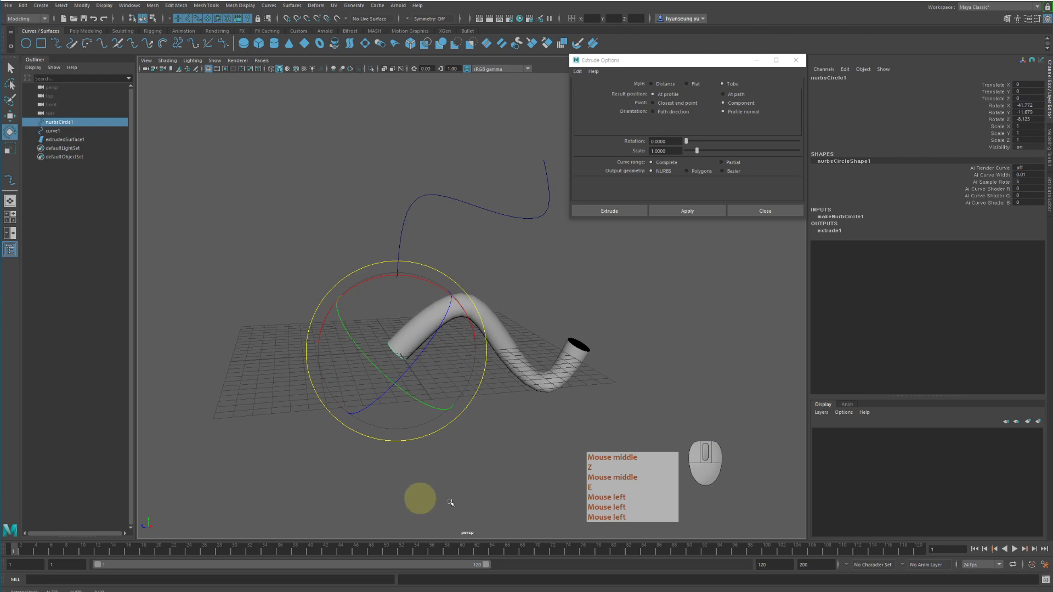
pyautogui.press('z')
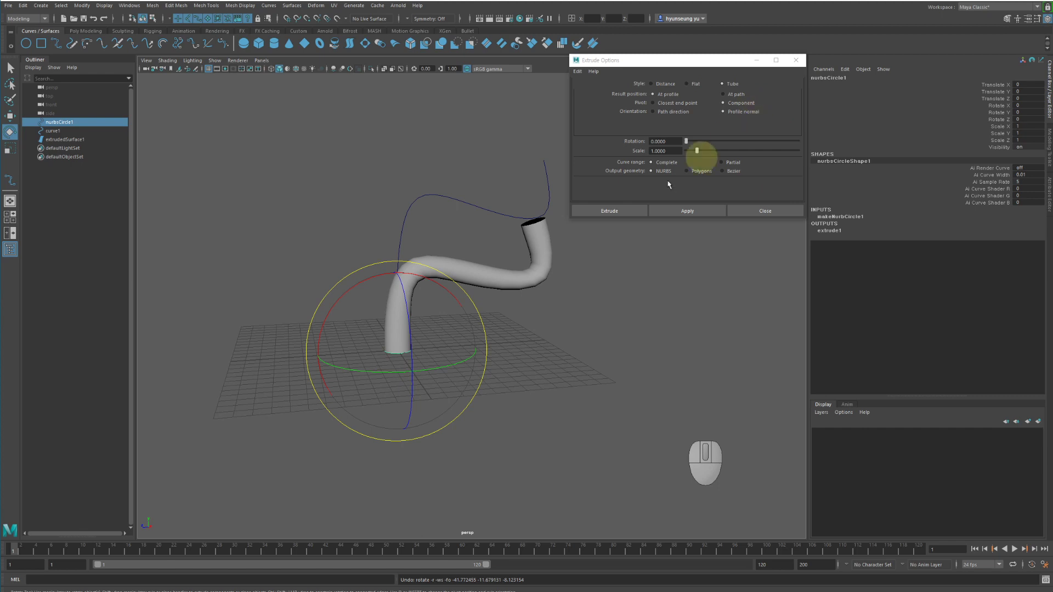
# Step: Delete the extruded tube surface, keeping the circle and the S-shaped curve
pyautogui.click(522, 260)
pyautogui.click(543, 265)
pyautogui.press('Delete')
# Step: Configure the extrude options to Tube style, result position At path, pivot Component and orientation Profile normal
pyautogui.click(681, 148)
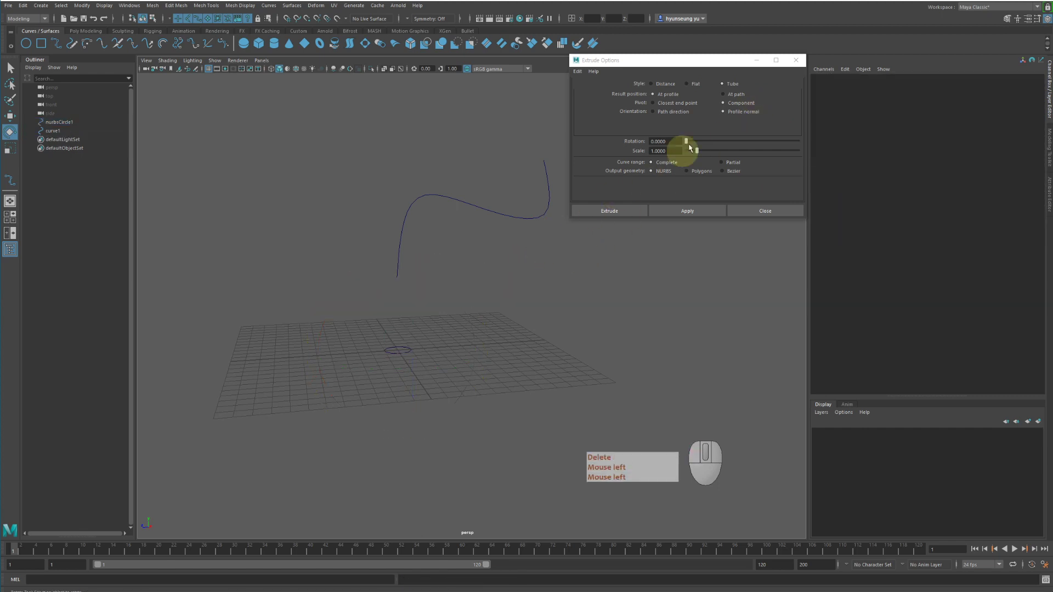
pyautogui.click(731, 85)
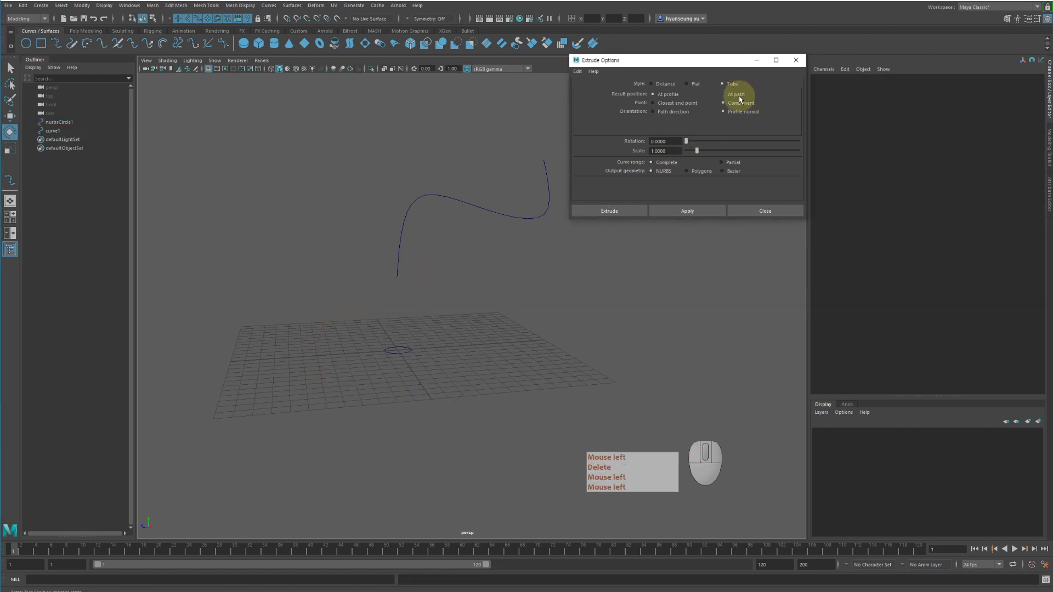
pyautogui.click(739, 97)
pyautogui.click(741, 103)
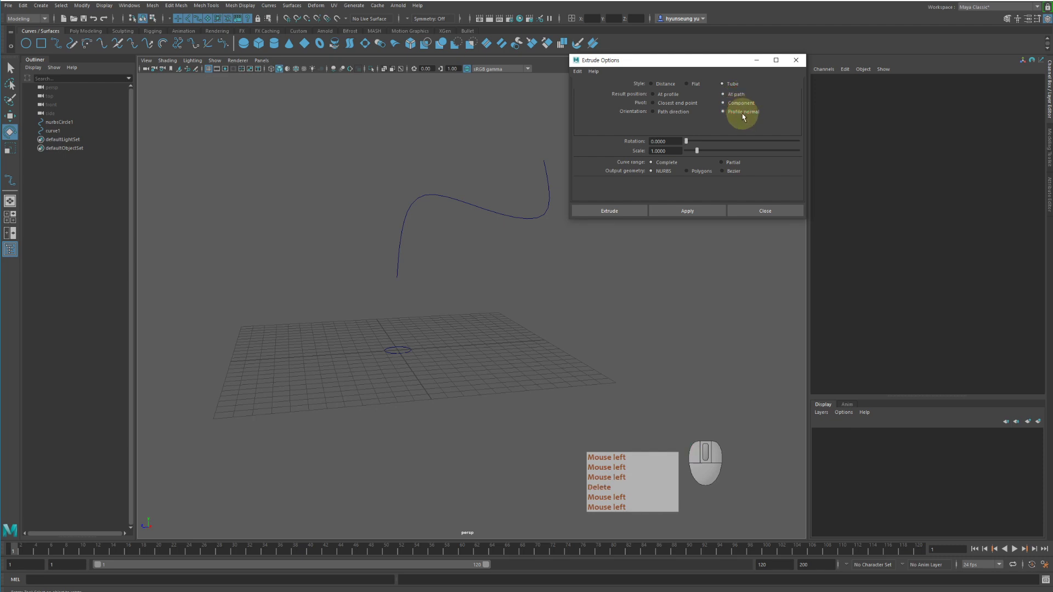
pyautogui.click(740, 113)
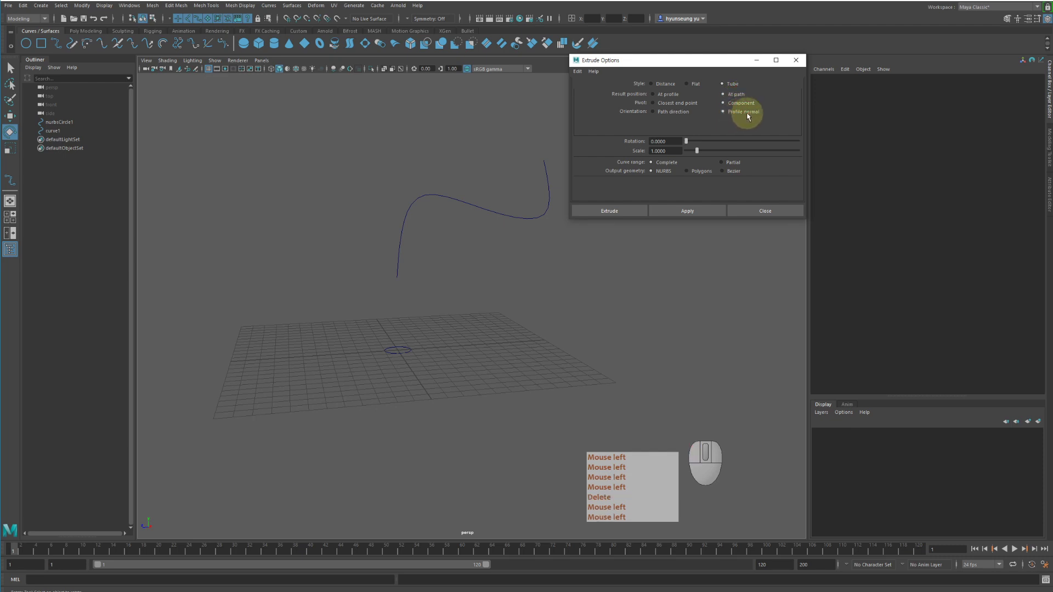
# Step: Extrude the circle along the S-shaped curve with the configured options, selecting the circle first and the path second
pyautogui.moveTo(365, 329); pyautogui.dragTo(425, 381)
pyautogui.keyDown('shift'); pyautogui.moveTo(462, 186); pyautogui.dragTo(510, 245); pyautogui.keyUp('shift')
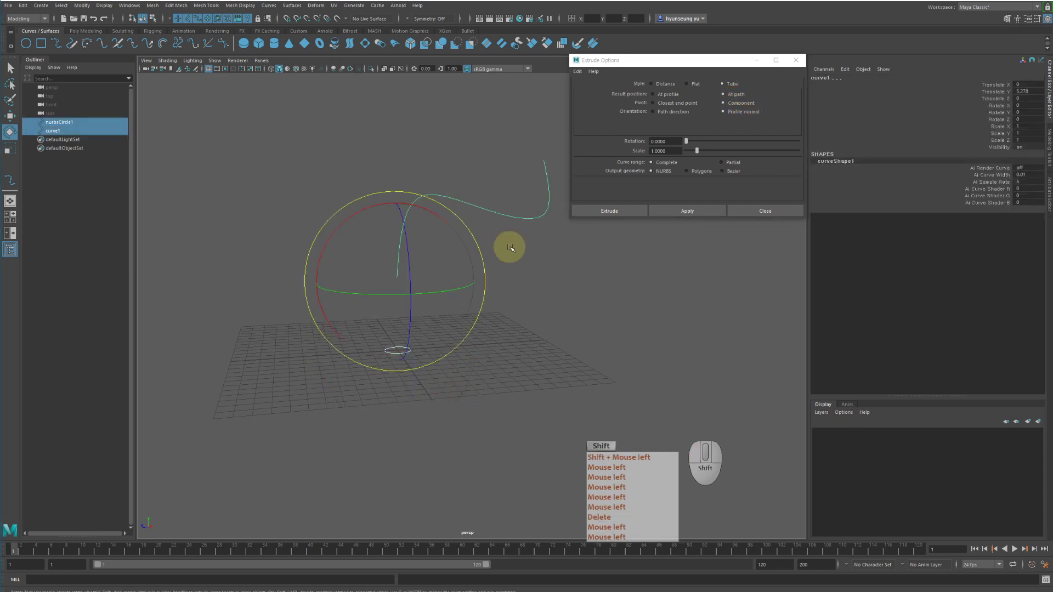
pyautogui.click(688, 211)
pyautogui.keyDown('alt'); pyautogui.moveTo(626, 315); pyautogui.dragTo(604, 311, button='middle'); pyautogui.keyUp('alt')
pyautogui.keyDown('alt'); pyautogui.moveTo(604, 311); pyautogui.dragTo(571, 325); pyautogui.keyUp('alt')
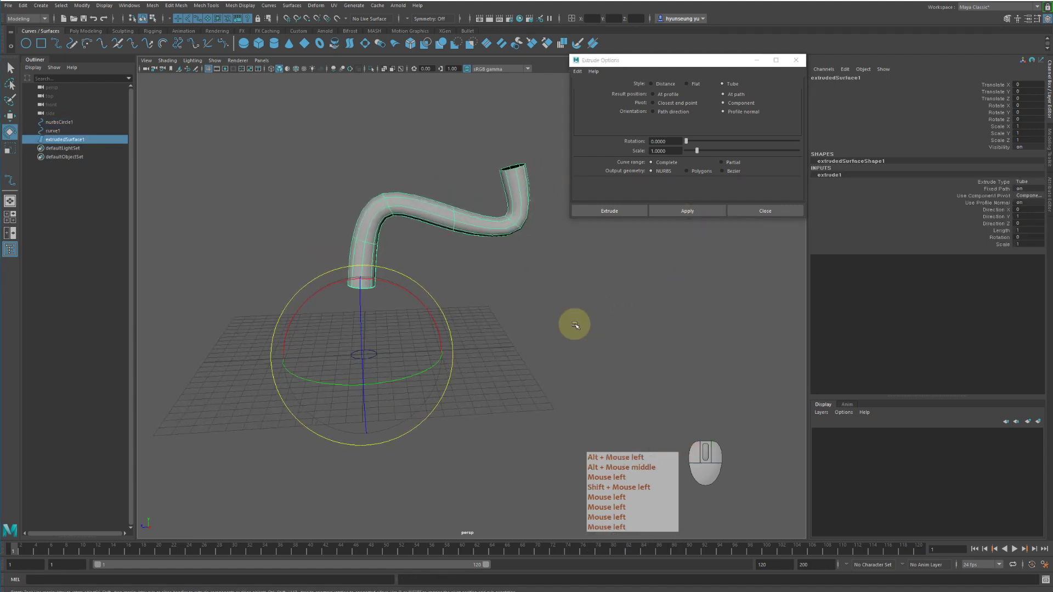
# Step: Undo the last tube extrusion so that only the circle and the S-shaped curve remain
pyautogui.keyDown('alt'); pyautogui.moveTo(574, 324); pyautogui.dragTo(552, 355); pyautogui.keyUp('alt')
pyautogui.hotkey('ctrl', 'z')
pyautogui.click(552, 355)
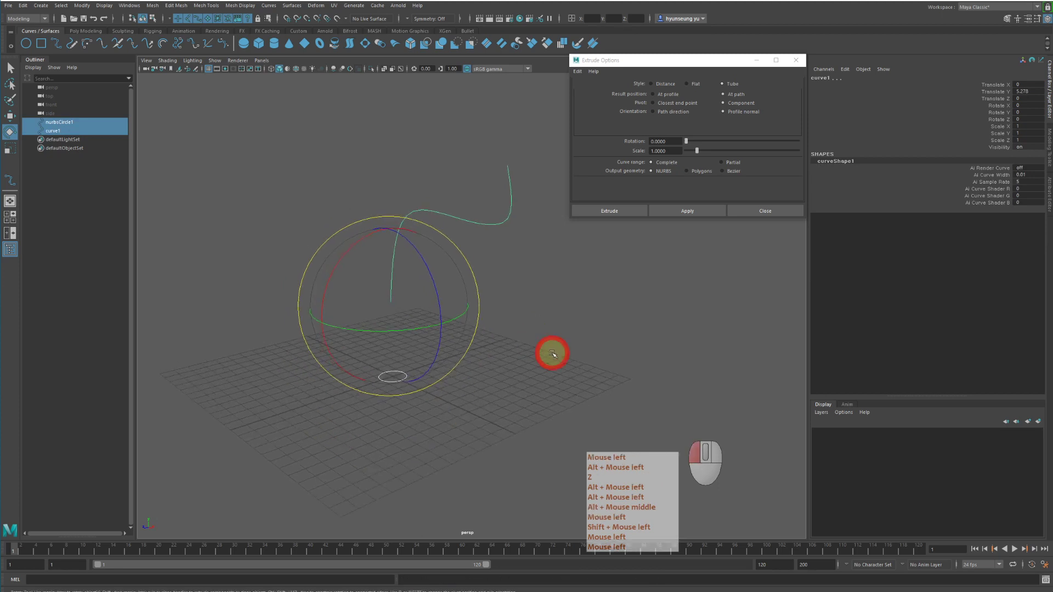
# Step: Duplicate the circle twice and space the copies in a row along the X axis
pyautogui.moveTo(354, 367); pyautogui.dragTo(467, 429)
pyautogui.hotkey('ctrl', 'd')
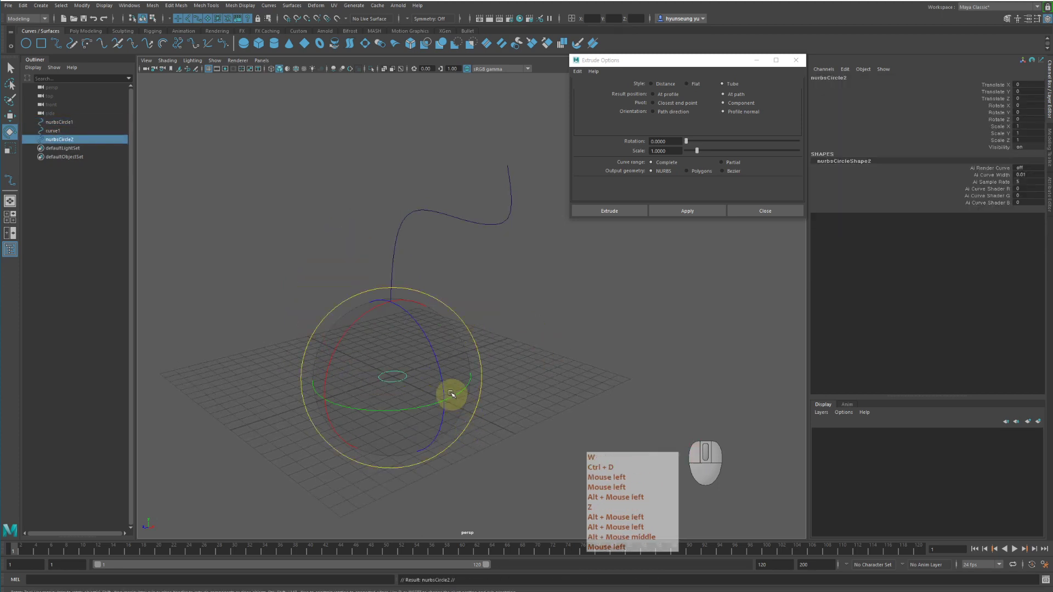
pyautogui.press('w')
pyautogui.moveTo(432, 387); pyautogui.dragTo(544, 443)
pyautogui.keyDown('alt'); pyautogui.moveTo(591, 379); pyautogui.dragTo(603, 372); pyautogui.keyUp('alt')
pyautogui.click(605, 370)
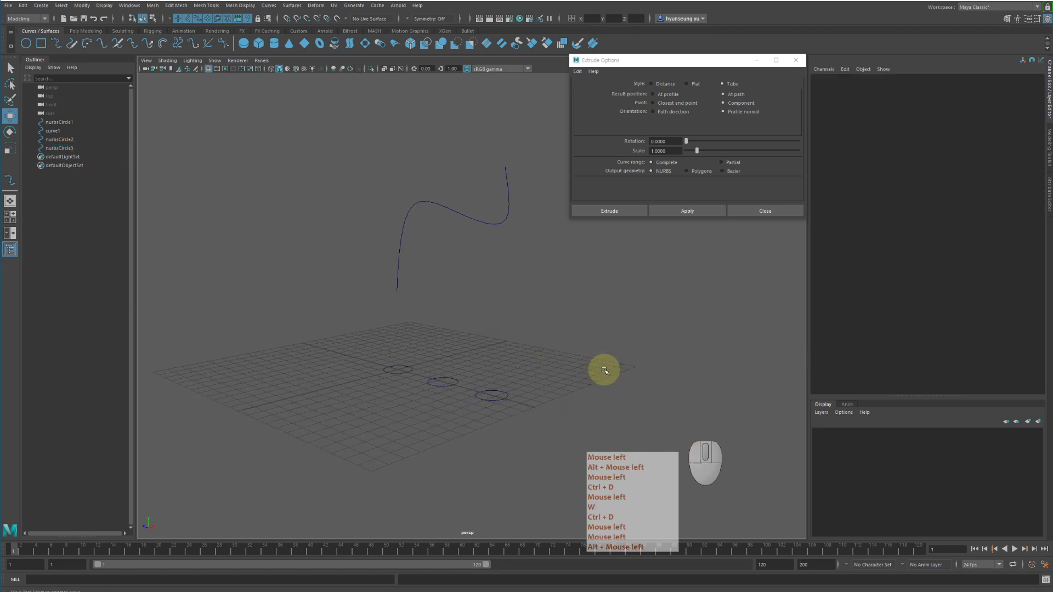
# Step: Extrude the three circles together along the S-shaped curve with result position At path, selecting the curve last
pyautogui.moveTo(345, 346); pyautogui.dragTo(587, 438)
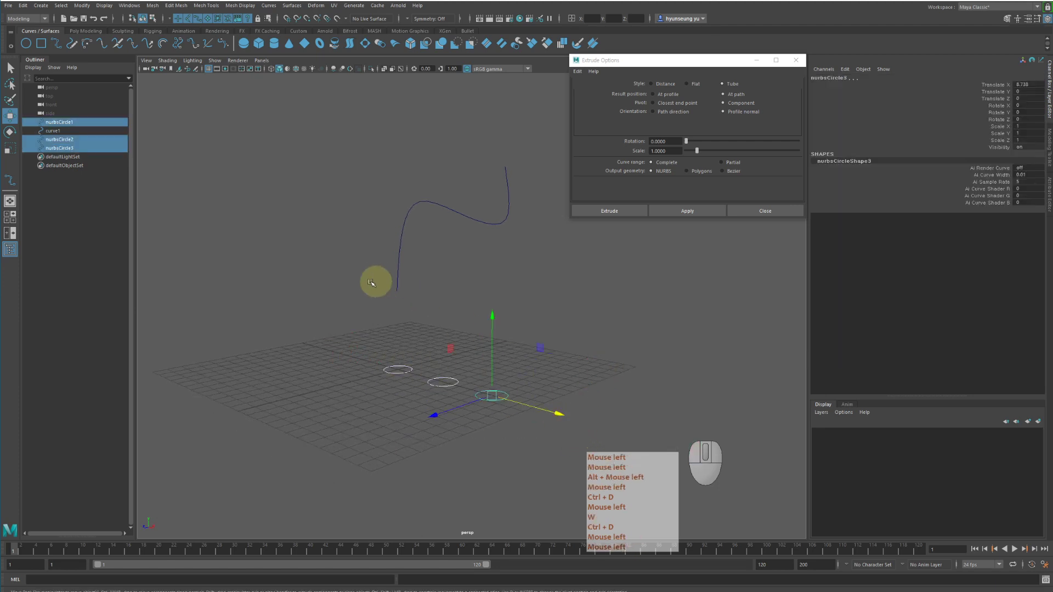
pyautogui.keyDown('shift'); pyautogui.moveTo(429, 180); pyautogui.dragTo(487, 254); pyautogui.keyUp('shift')
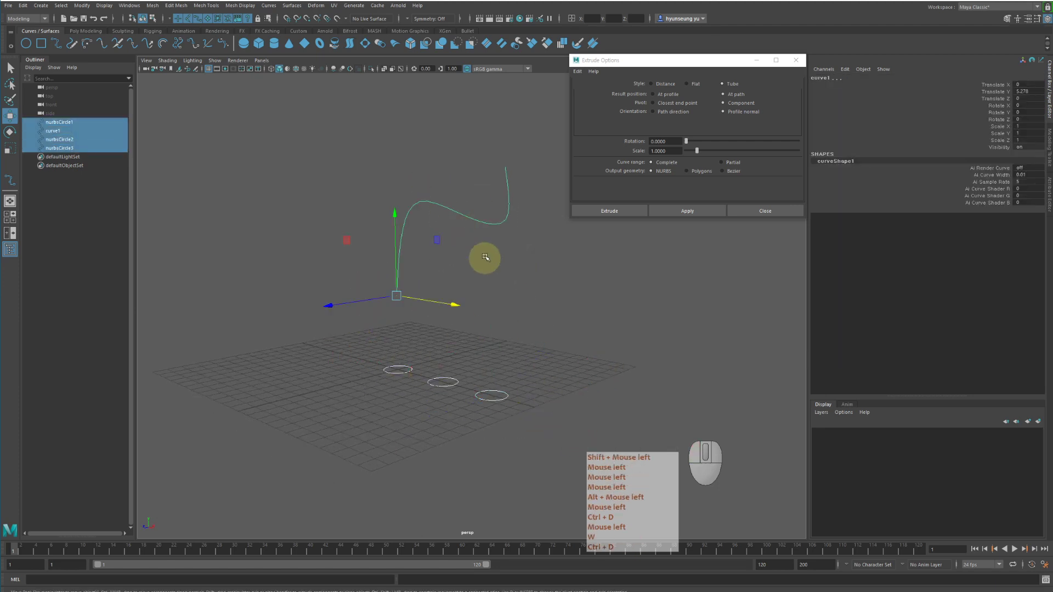
pyautogui.click(599, 406)
pyautogui.click(396, 373)
pyautogui.keyDown('shift'); pyautogui.click(443, 379); pyautogui.keyUp('shift')
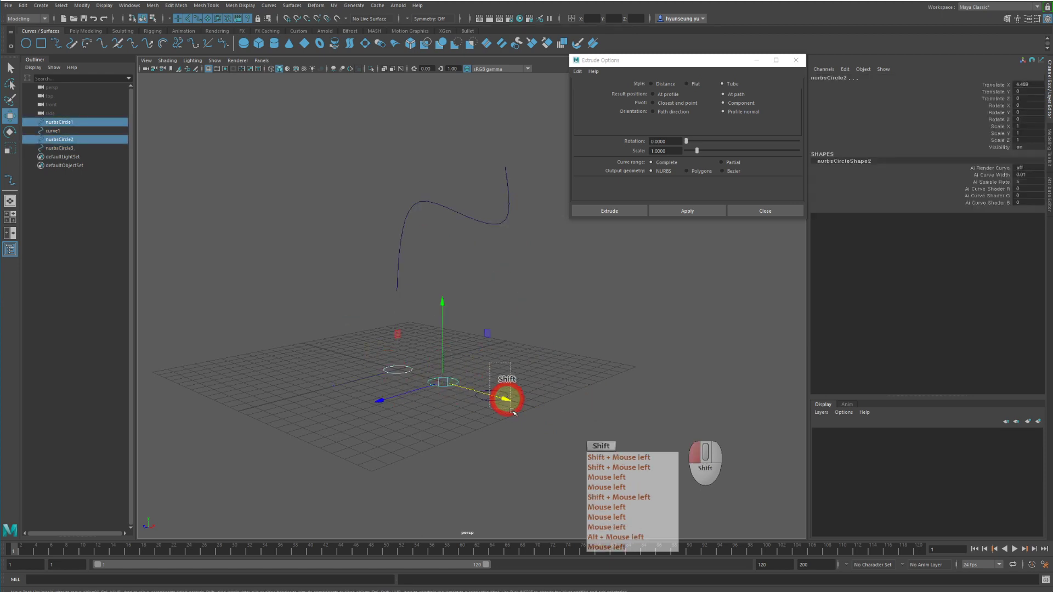
pyautogui.keyDown('shift'); pyautogui.click(500, 395); pyautogui.keyUp('shift')
pyautogui.keyDown('shift'); pyautogui.click(441, 236); pyautogui.keyUp('shift')
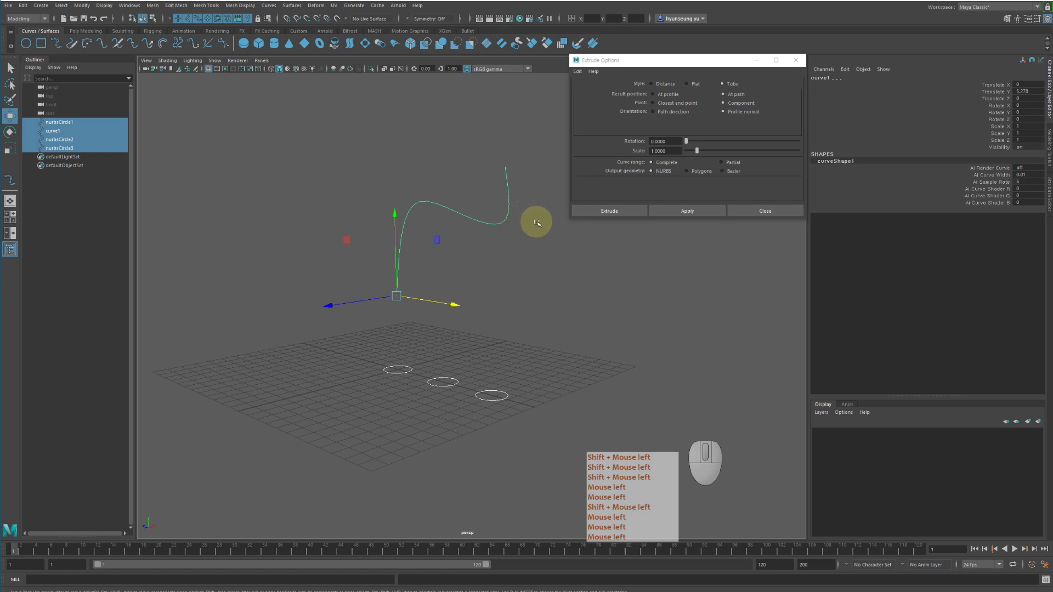
pyautogui.keyDown('alt'); pyautogui.moveTo(513, 242); pyautogui.dragTo(496, 241); pyautogui.keyUp('alt')
pyautogui.click(702, 209)
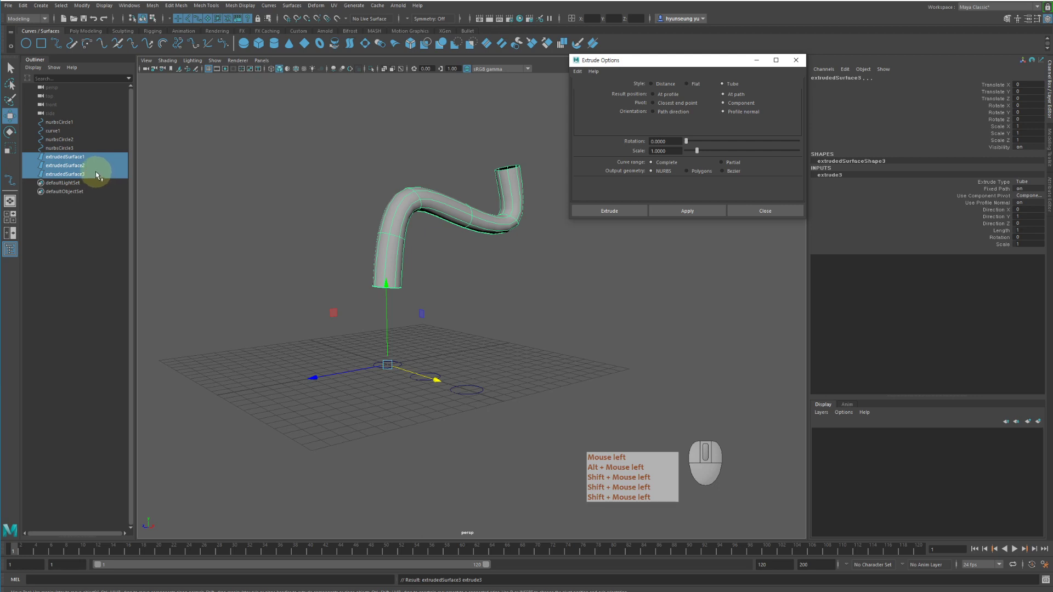
# Step: Undo the At path extrusion, repeat it once, and undo it again
pyautogui.press('z')
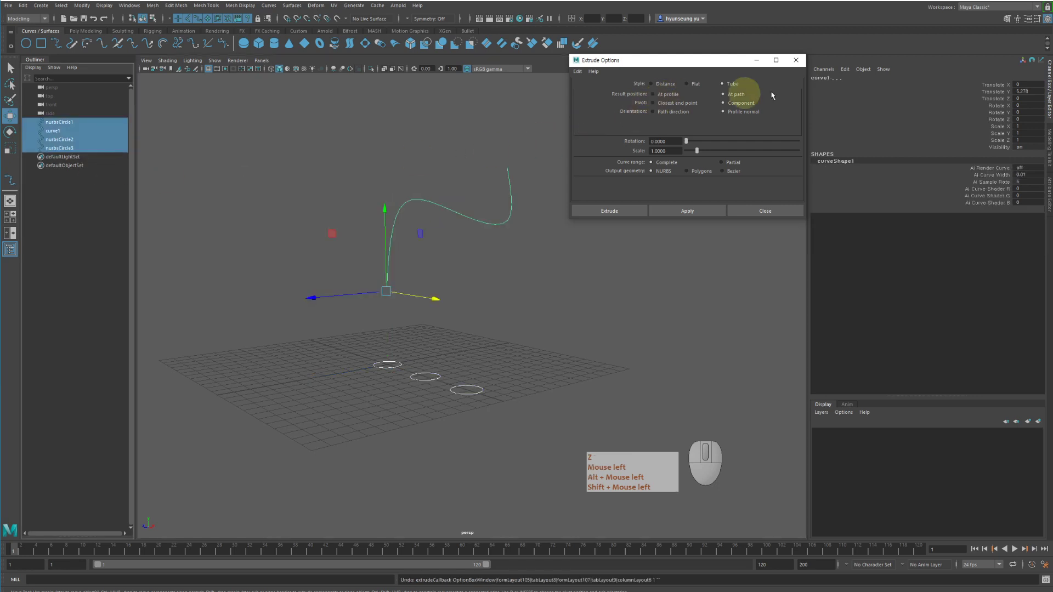
pyautogui.click(690, 211)
pyautogui.press('z')
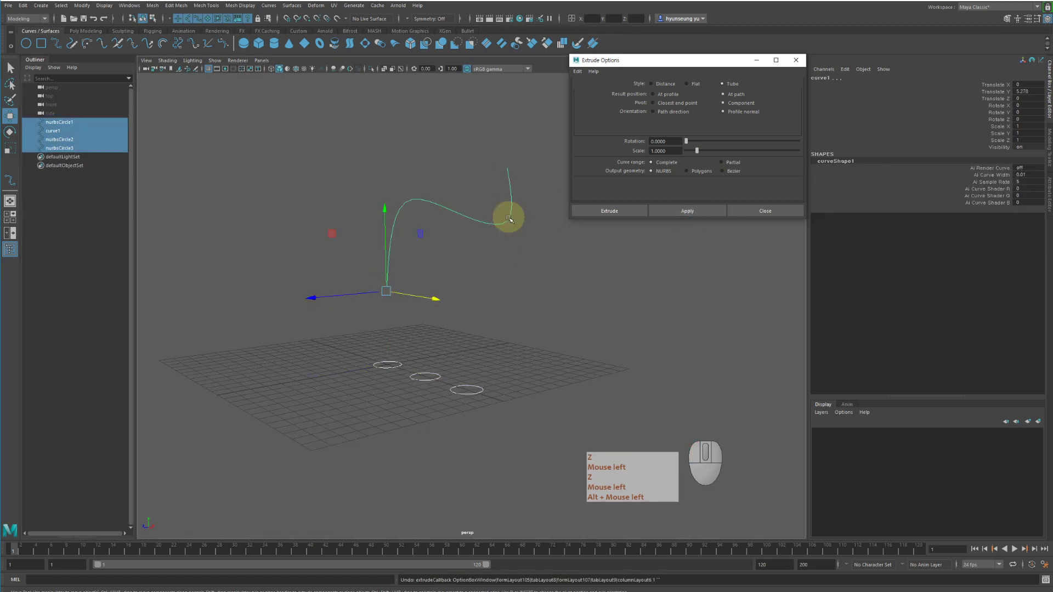
# Step: Set the extrude result position to At profile and extrude the three circles along the S-shaped curve
pyautogui.click(672, 95)
pyautogui.click(697, 211)
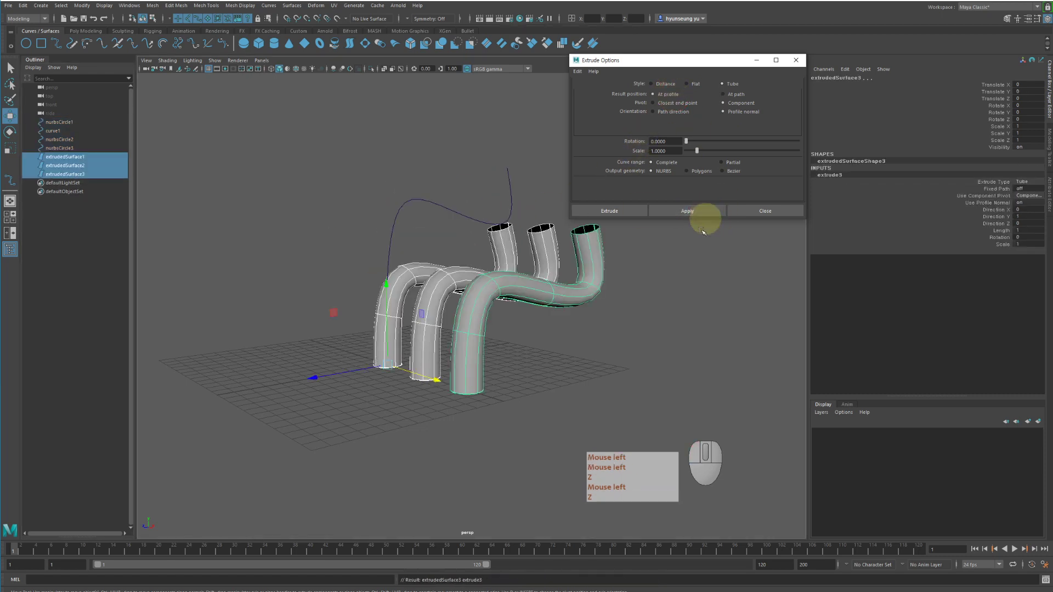
pyautogui.keyDown('alt'); pyautogui.moveTo(660, 287); pyautogui.dragTo(649, 301); pyautogui.keyUp('alt')
pyautogui.keyDown('alt'); pyautogui.moveTo(535, 400); pyautogui.dragTo(506, 360); pyautogui.keyUp('alt')
pyautogui.keyDown('alt'); pyautogui.moveTo(670, 330); pyautogui.dragTo(580, 327); pyautogui.keyUp('alt')
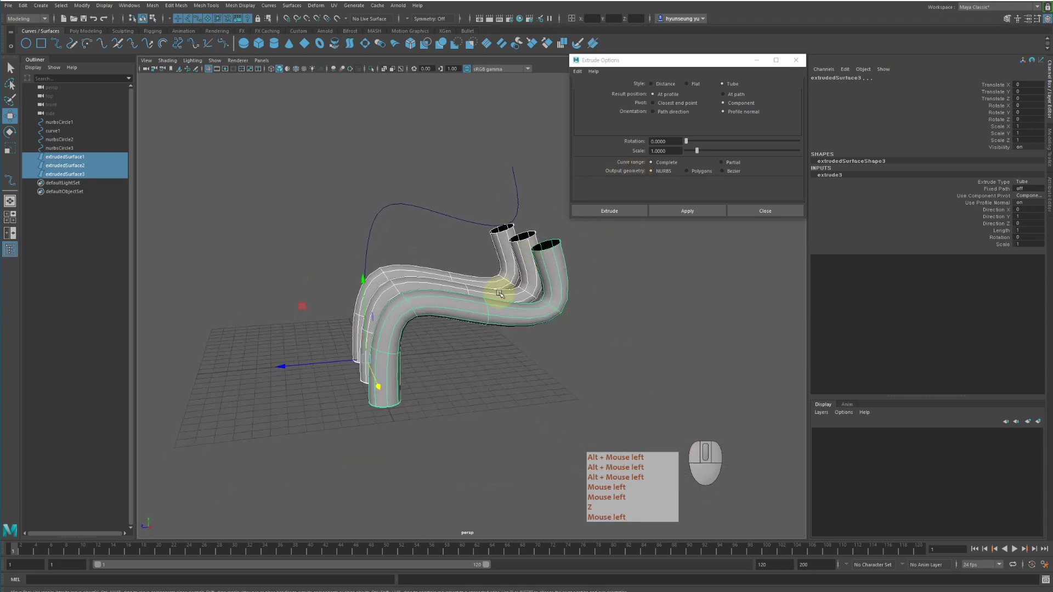
# Step: Undo the At profile extrusion and reselect the three circles with the S-shaped curve as the last item
pyautogui.press('z')
pyautogui.click(440, 386)
pyautogui.moveTo(347, 340); pyautogui.dragTo(483, 429)
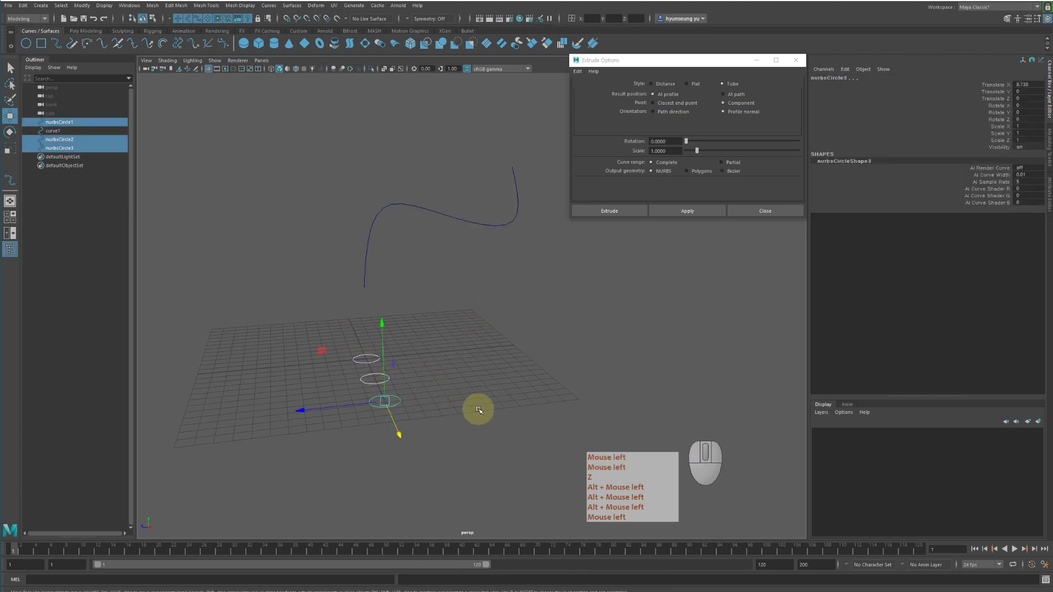
pyautogui.keyDown('shift'); pyautogui.moveTo(454, 193); pyautogui.dragTo(487, 246); pyautogui.keyUp('shift')
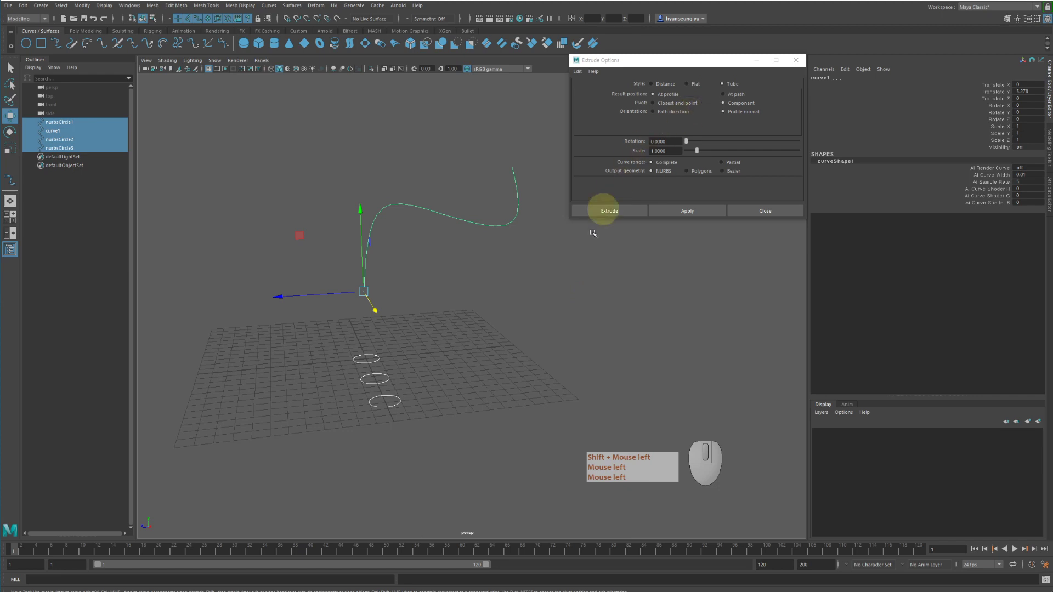
pyautogui.keyDown('alt'); pyautogui.moveTo(606, 212); pyautogui.dragTo(527, 318); pyautogui.keyUp('alt')
pyautogui.keyDown('alt'); pyautogui.moveTo(522, 324); pyautogui.dragTo(638, 195, button='right'); pyautogui.keyUp('alt')
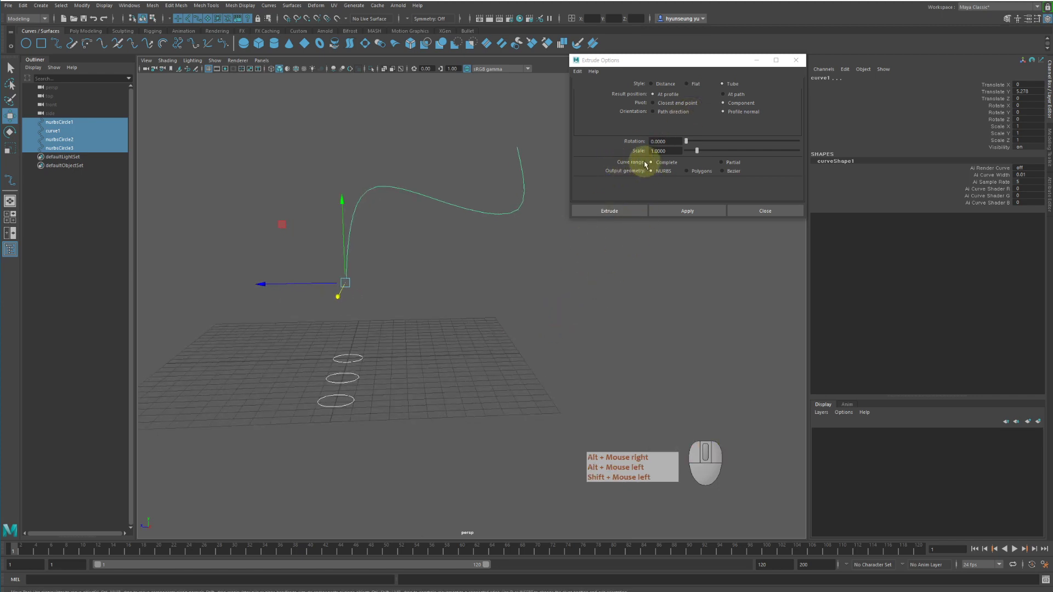
# Step: Switch the extrude curve range to Partial and back to Complete
pyautogui.click(734, 162)
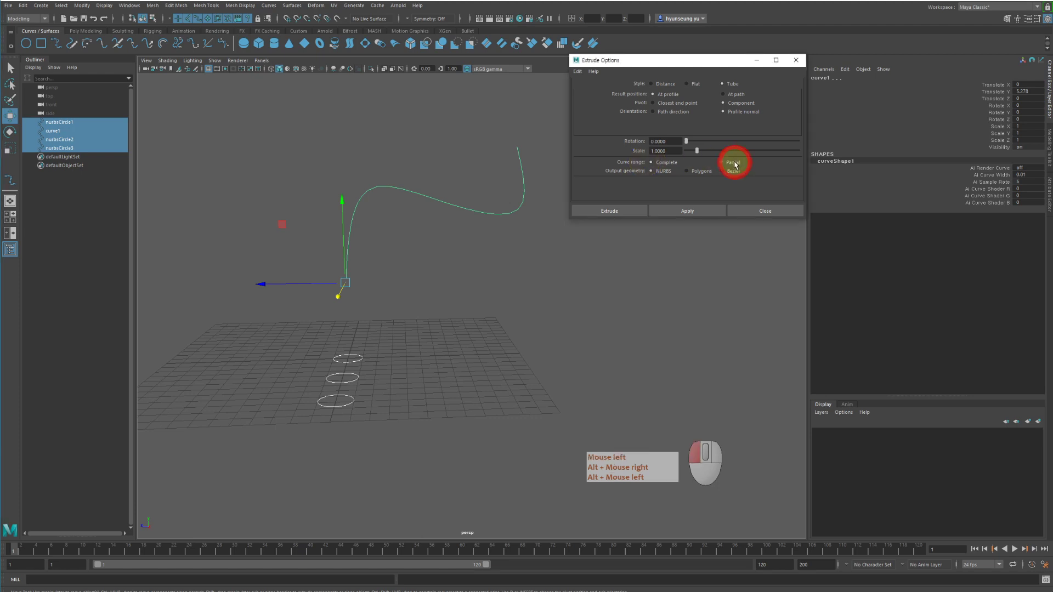
pyautogui.click(661, 161)
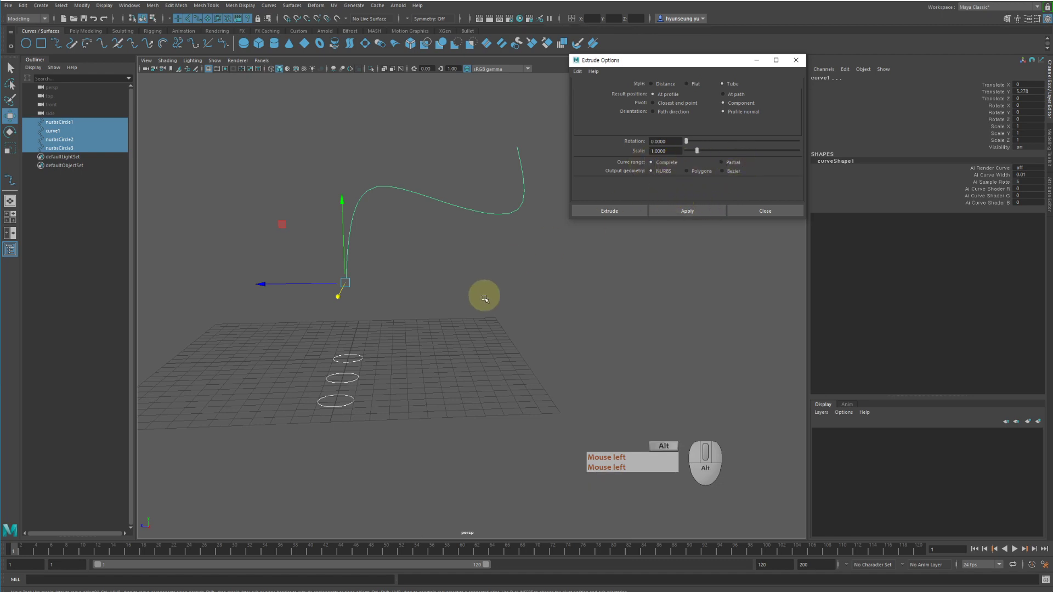
pyautogui.keyDown('alt'); pyautogui.moveTo(482, 299); pyautogui.dragTo(581, 228, button='middle'); pyautogui.keyUp('alt')
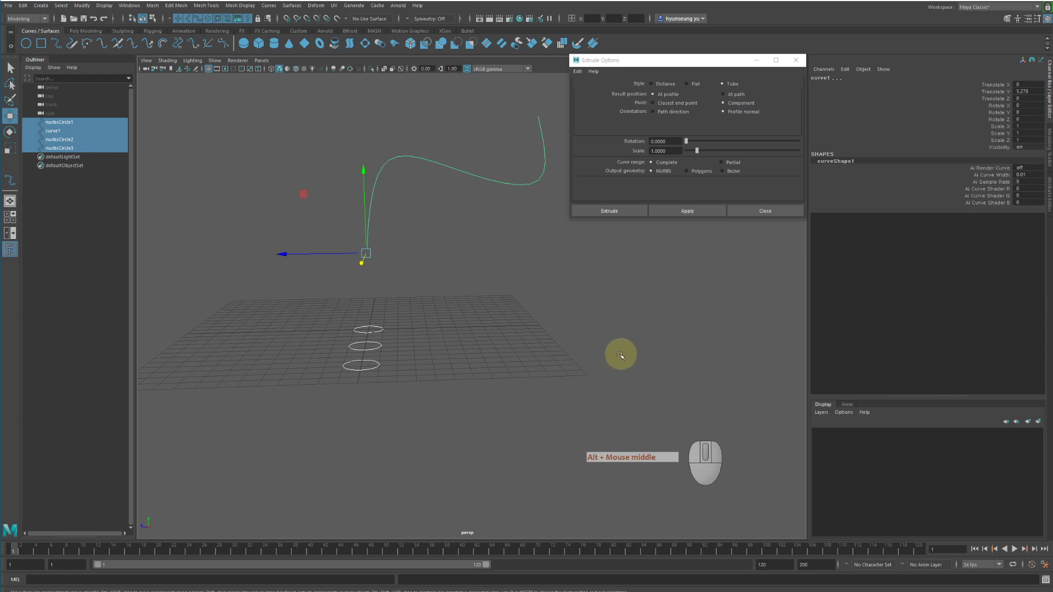
pyautogui.keyDown('alt'); pyautogui.moveTo(592, 347); pyautogui.dragTo(608, 325, button='middle'); pyautogui.keyUp('alt')
pyautogui.keyDown('alt'); pyautogui.moveTo(608, 326); pyautogui.dragTo(613, 296); pyautogui.keyUp('alt')
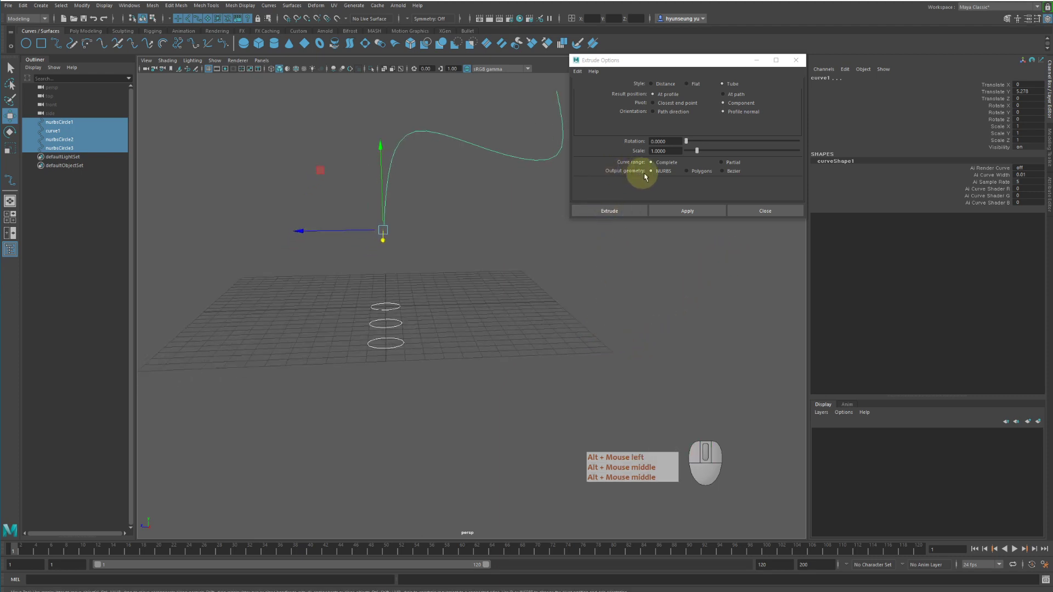
# Step: Extrude the three circles along the curve with NURBS output geometry and inspect the front tube's component options
pyautogui.click(663, 170)
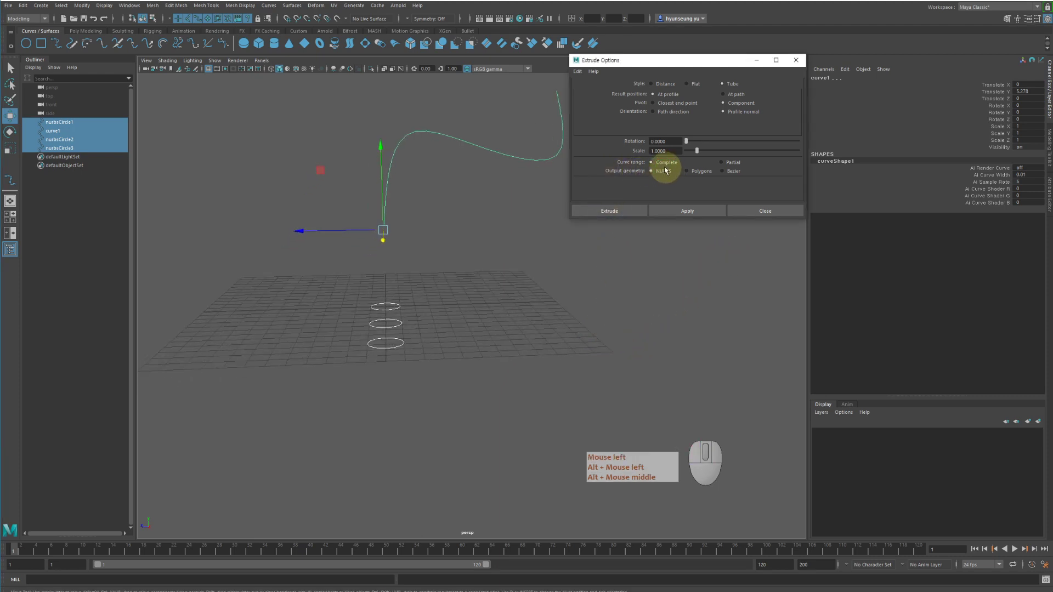
pyautogui.click(692, 211)
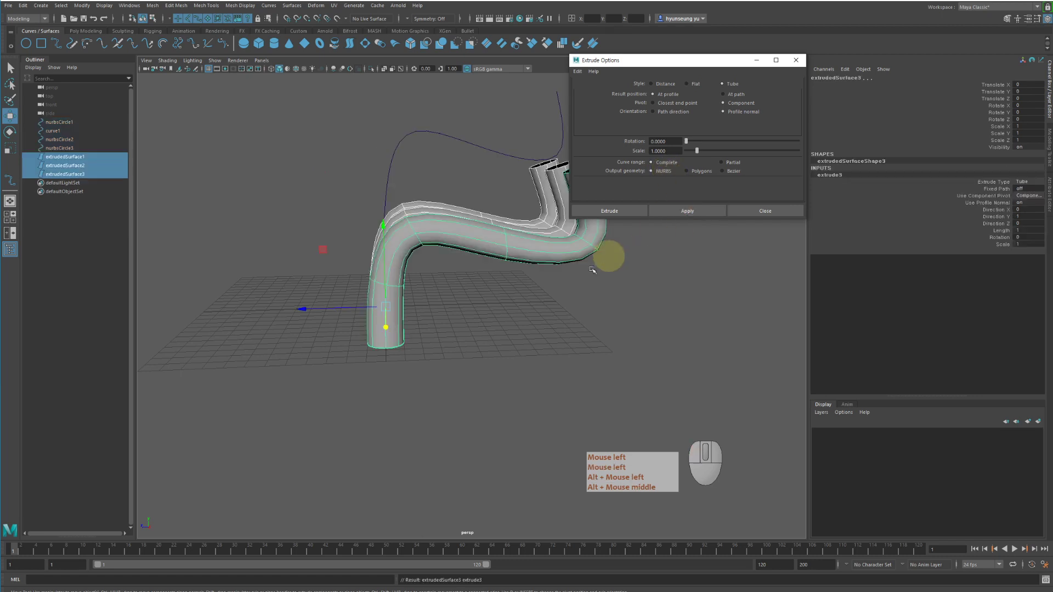
pyautogui.keyDown('alt'); pyautogui.moveTo(611, 254); pyautogui.dragTo(517, 318, button='middle'); pyautogui.keyUp('alt')
pyautogui.keyDown('alt'); pyautogui.moveTo(517, 318); pyautogui.dragTo(609, 317); pyautogui.keyUp('alt')
pyautogui.click(610, 317)
pyautogui.click(571, 252)
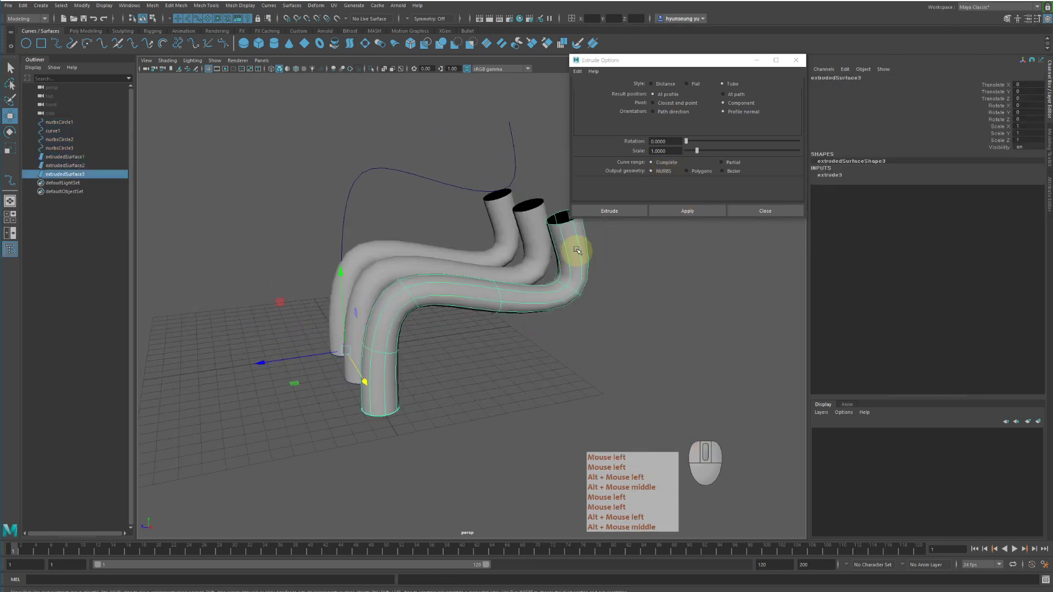
pyautogui.rightClick(576, 250)
pyautogui.moveTo(576, 249)
pyautogui.mouseDown(button='right')
pyautogui.moveTo(529, 245)
pyautogui.moveTo(576, 235)
pyautogui.moveTo(619, 247)
pyautogui.moveTo(581, 263)
pyautogui.moveTo(574, 247)
pyautogui.mouseUp(button='right')
# Step: Undo the tube selection and the extrusion with NURBS output
pyautogui.press('z')
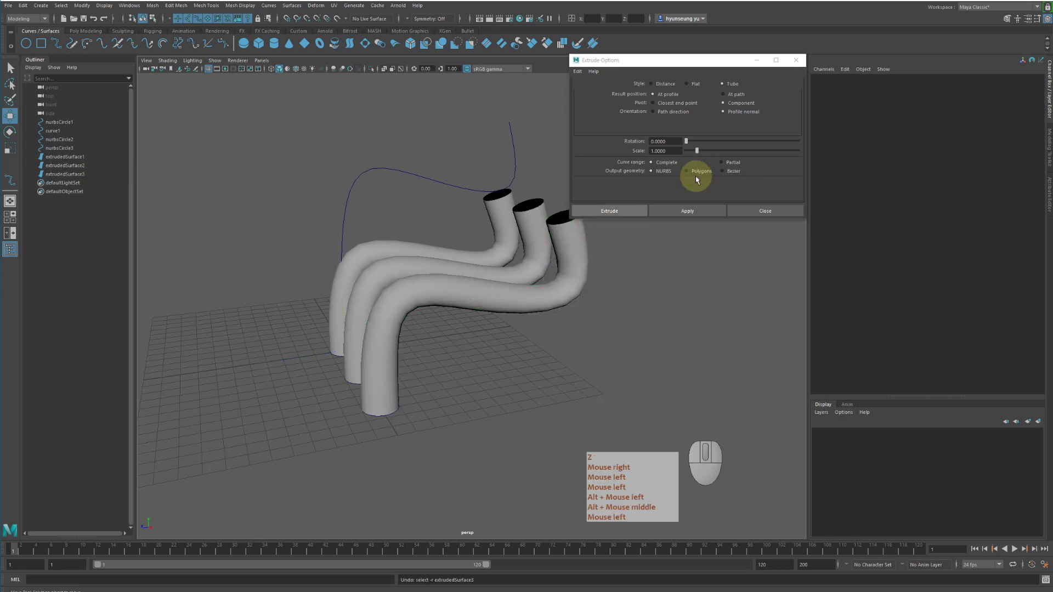
pyautogui.press('z')
pyautogui.press('z')
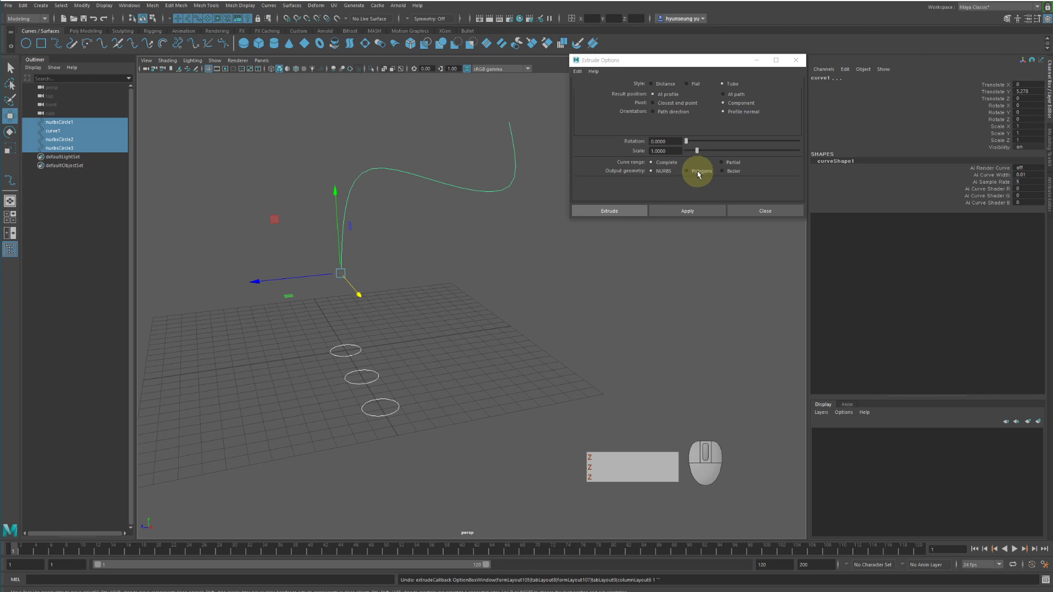
# Step: Set the output geometry to Polygons with the Control points tessellation method and extrude the three circles along the curve
pyautogui.click(697, 172)
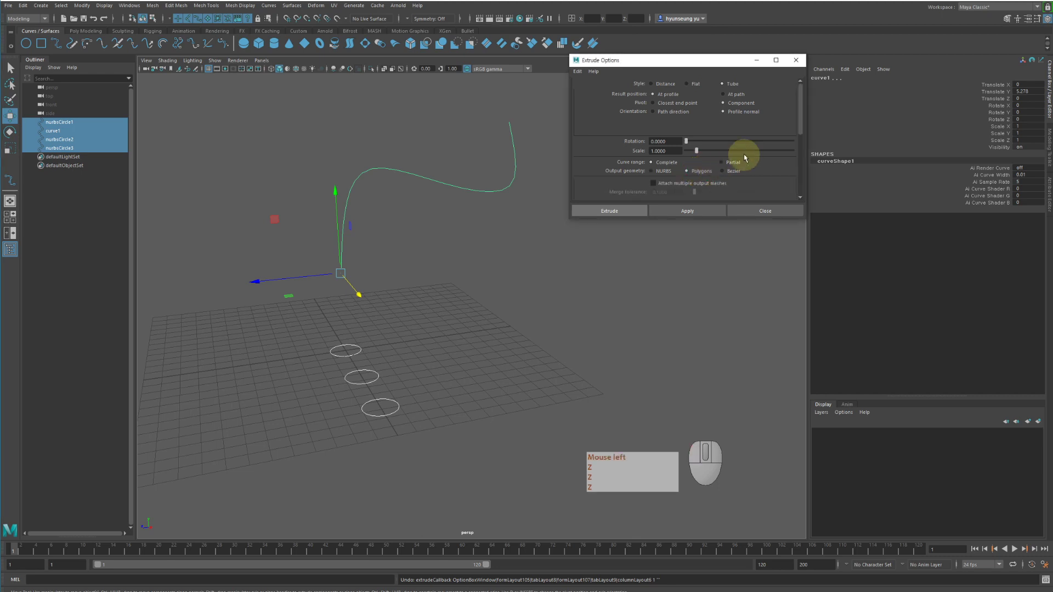
pyautogui.scroll(-5, 754, 159)
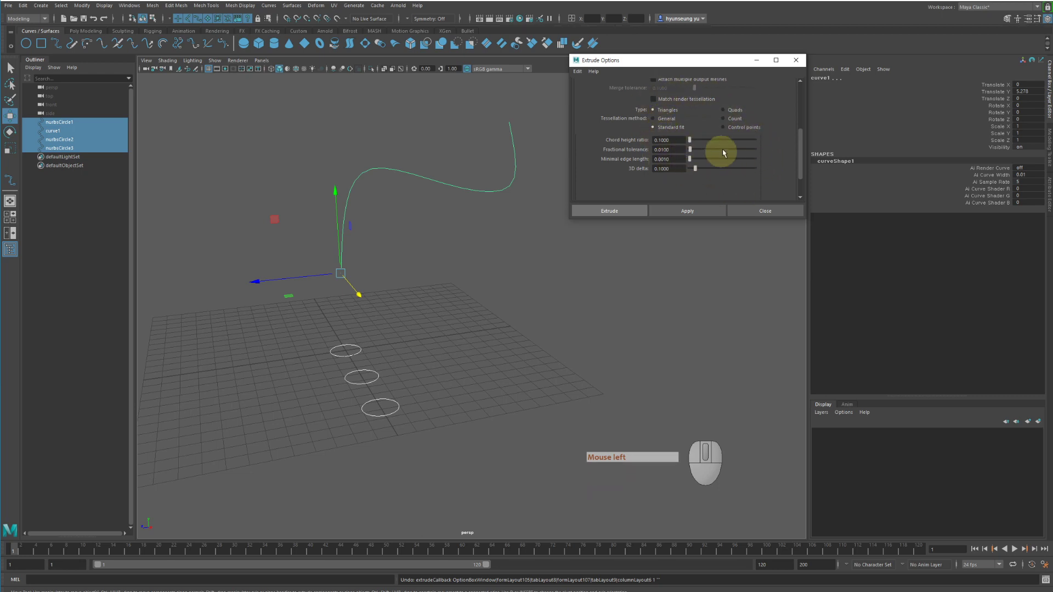
pyautogui.click(724, 127)
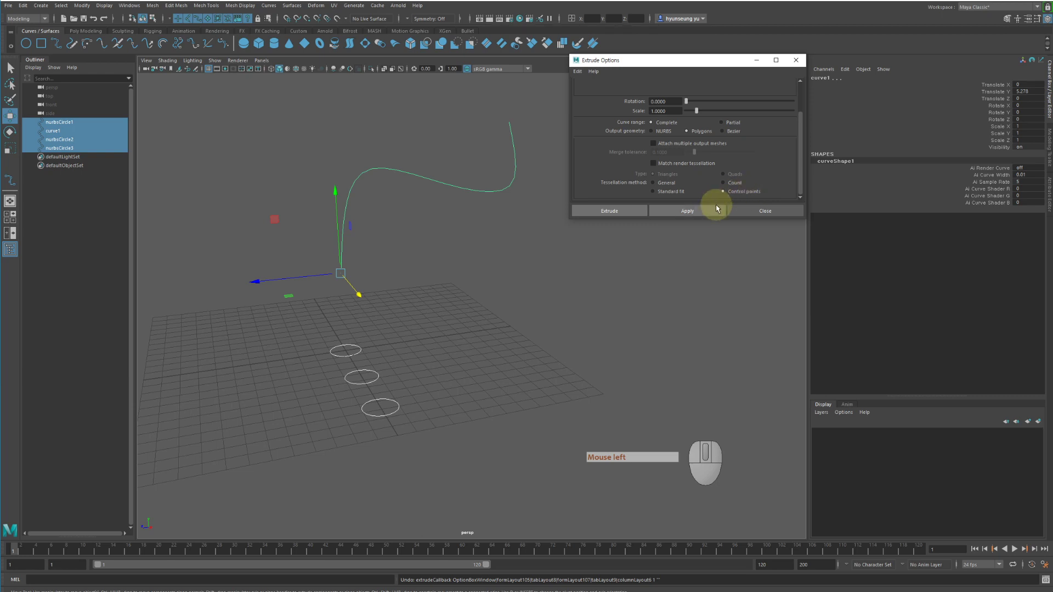
pyautogui.click(699, 209)
# Step: Examine the front polygon tube and its component modes, return to object mode, and reselect the tube
pyautogui.keyDown('alt'); pyautogui.moveTo(585, 307); pyautogui.dragTo(569, 337); pyautogui.keyUp('alt')
pyautogui.click(639, 353)
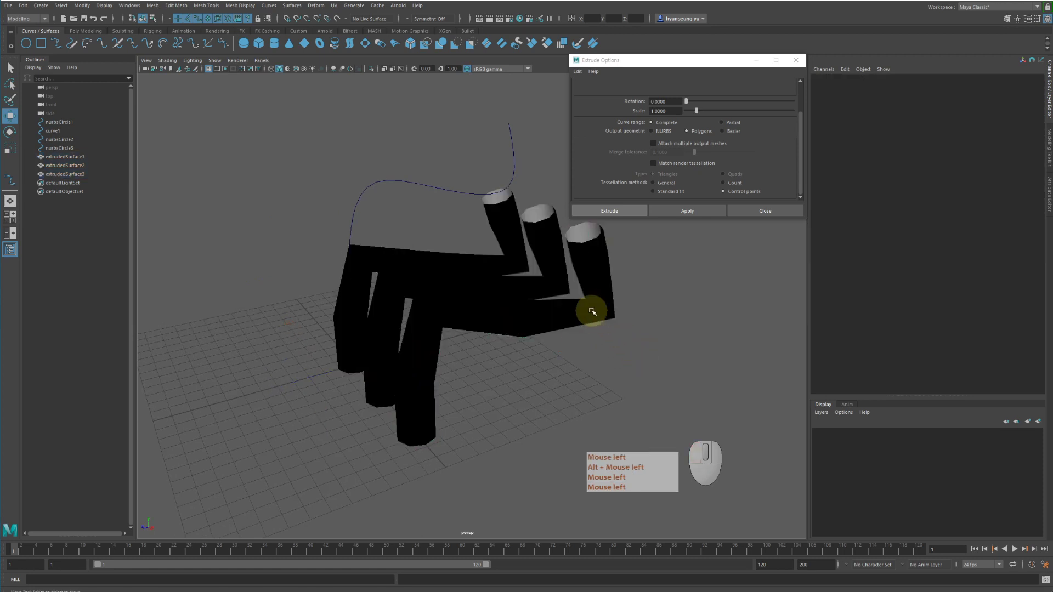
pyautogui.click(574, 320)
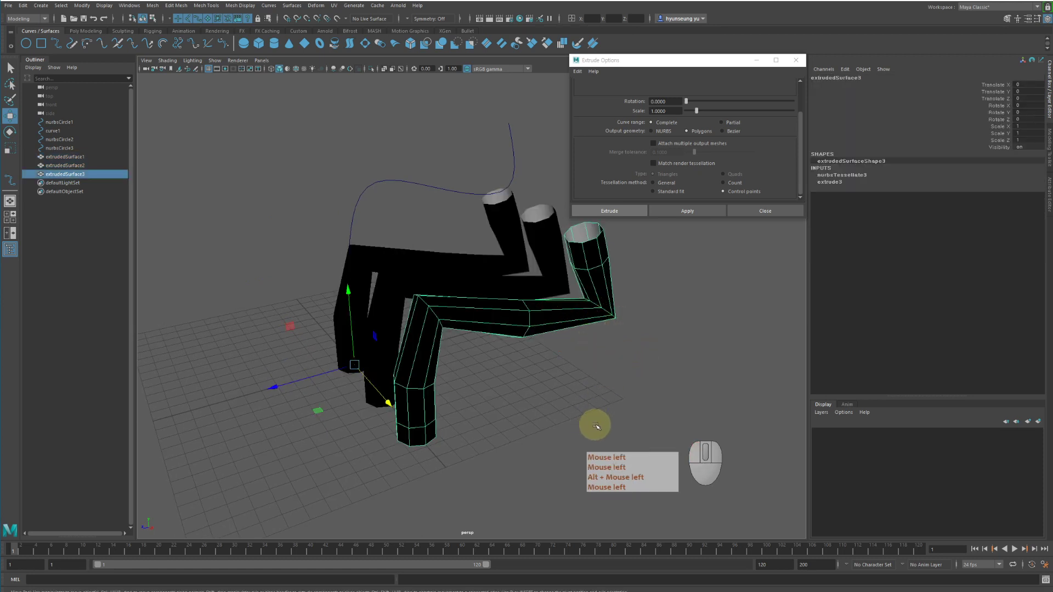
pyautogui.rightClick(601, 319)
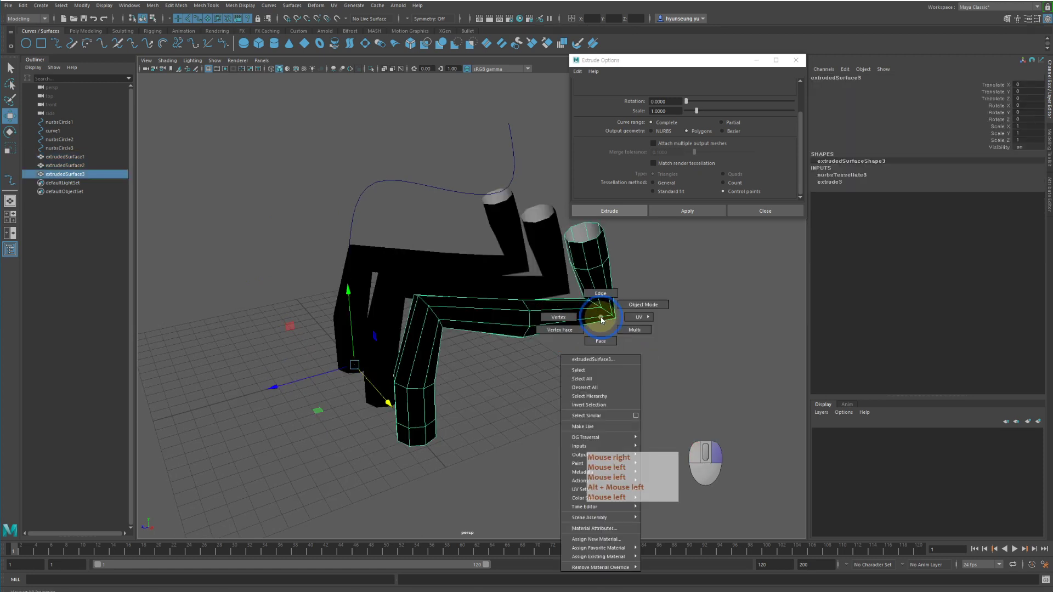
pyautogui.moveTo(601, 319)
pyautogui.mouseDown(button='right')
pyautogui.moveTo(588, 303)
pyautogui.moveTo(601, 334)
pyautogui.moveTo(590, 296)
pyautogui.moveTo(604, 325)
pyautogui.moveTo(571, 316)
pyautogui.moveTo(603, 327)
pyautogui.moveTo(605, 295)
pyautogui.moveTo(589, 318)
pyautogui.moveTo(602, 308)
pyautogui.moveTo(619, 316)
pyautogui.mouseUp(button='right')
pyautogui.click(693, 275)
pyautogui.moveTo(610, 269); pyautogui.dragTo(661, 258, button='right')
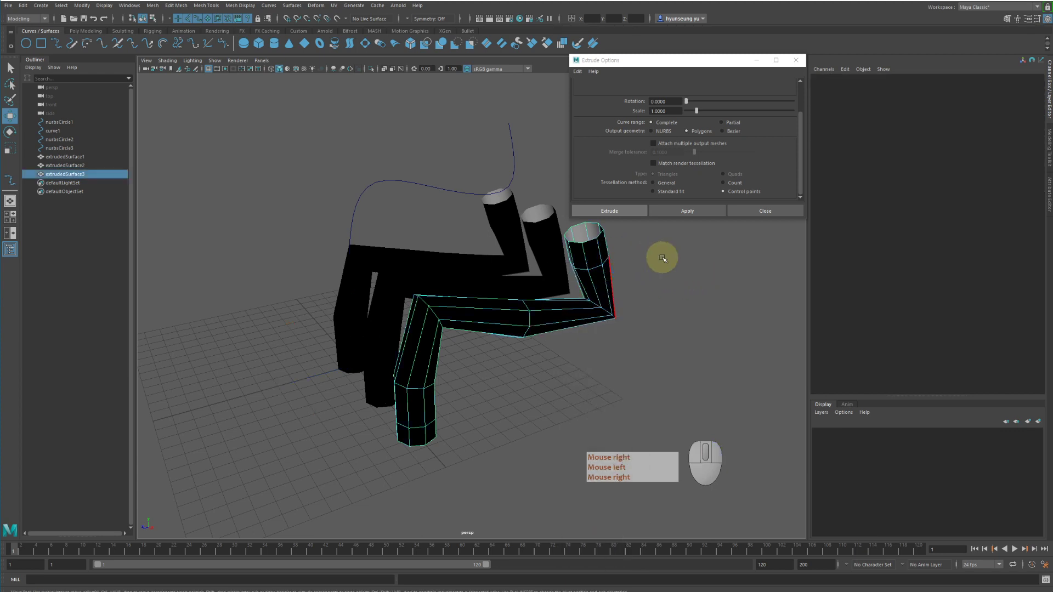
pyautogui.click(662, 258)
pyautogui.click(584, 283)
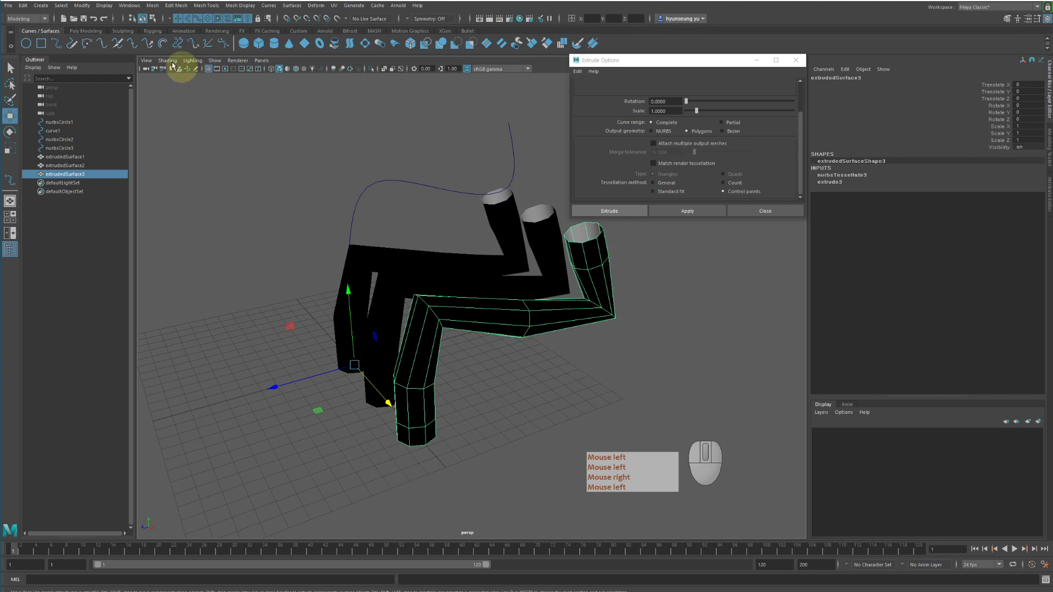
# Step: Apply Smooth to the selected front polygon tube
pyautogui.click(88, 31)
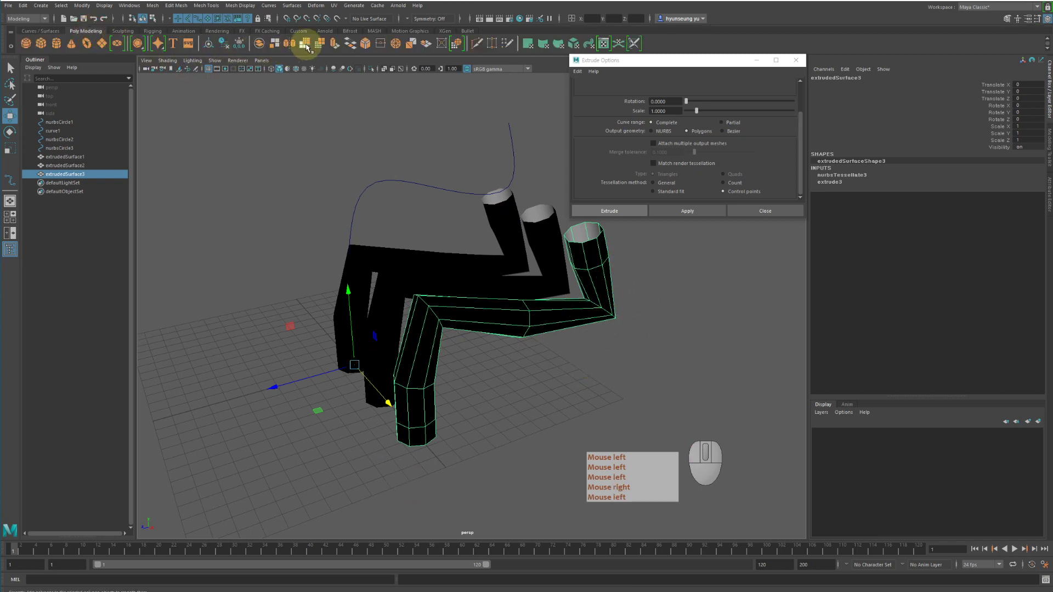
pyautogui.click(177, 6)
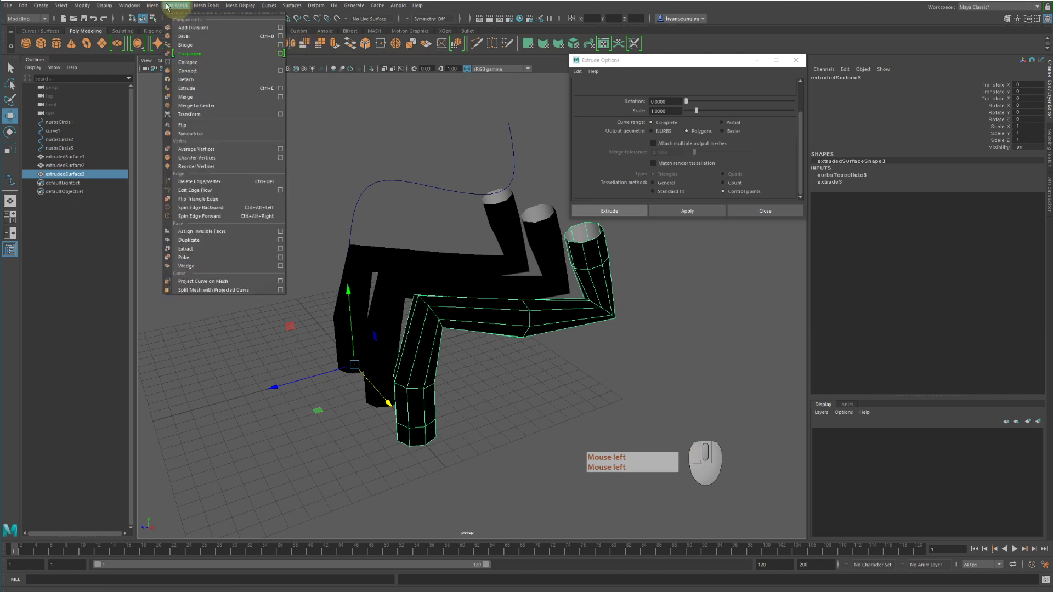
pyautogui.moveTo(153, 6)
pyautogui.click(181, 87)
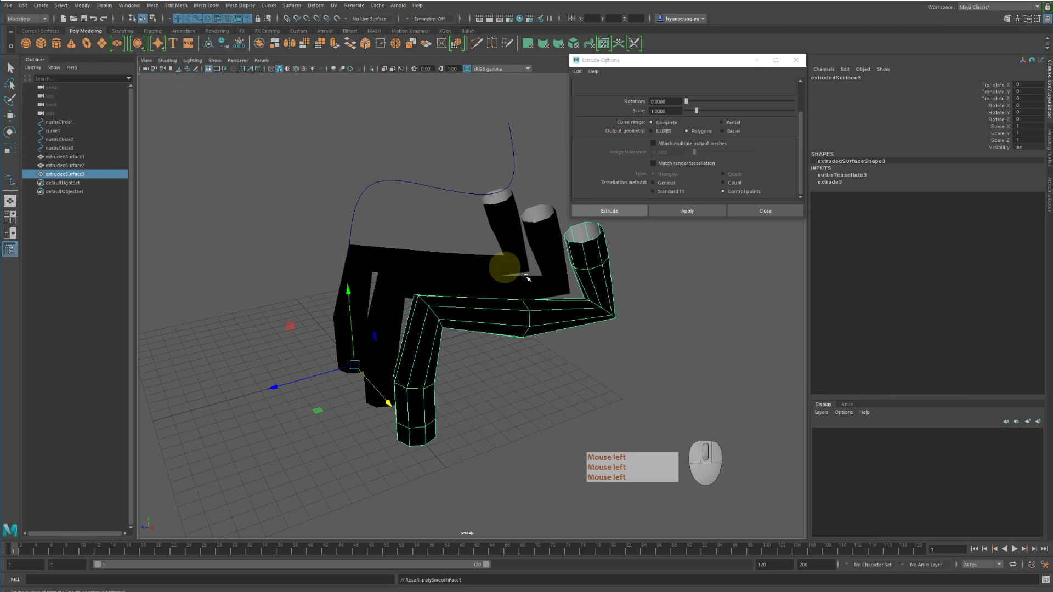
# Step: Apply Smooth a second time to the front polygon tube and deselect it
pyautogui.click(646, 327)
pyautogui.click(592, 321)
pyautogui.moveTo(595, 367)
pyautogui.keyDown('alt'); pyautogui.mouseDown()
pyautogui.moveTo(550, 364)
pyautogui.moveTo(592, 370)
pyautogui.moveTo(604, 341)
pyautogui.moveTo(599, 354)
pyautogui.mouseUp(); pyautogui.keyUp('alt')
pyautogui.press('g')
pyautogui.click(597, 352)
pyautogui.click(566, 314)
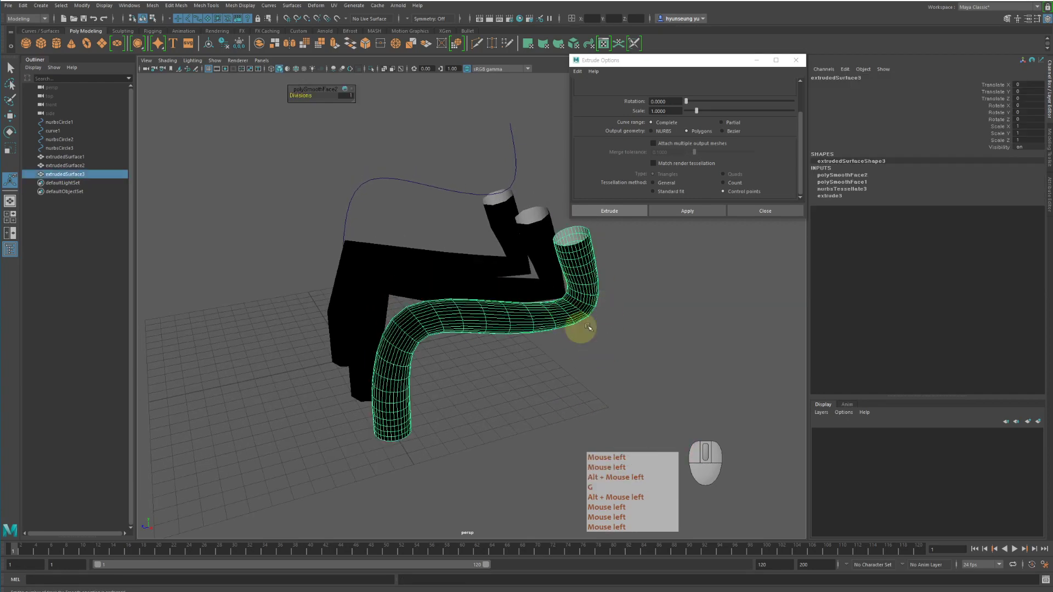
pyautogui.click(601, 377)
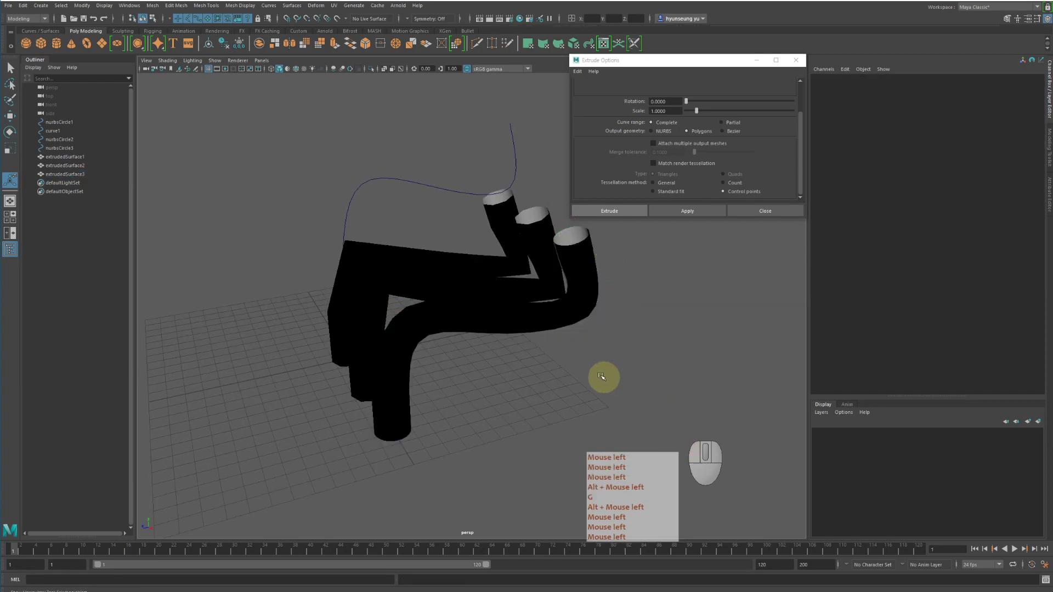
# Step: Reverse the normals of the smoothed front polygon tube and clear the selection
pyautogui.keyDown('alt'); pyautogui.moveTo(602, 377); pyautogui.dragTo(596, 319); pyautogui.keyUp('alt')
pyautogui.click(582, 281)
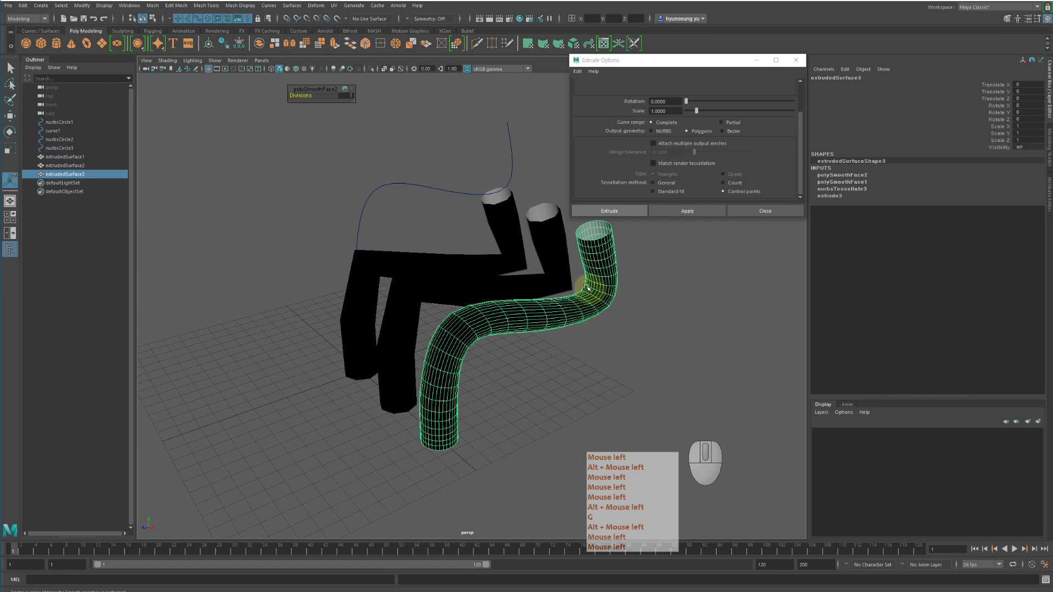
pyautogui.click(233, 7)
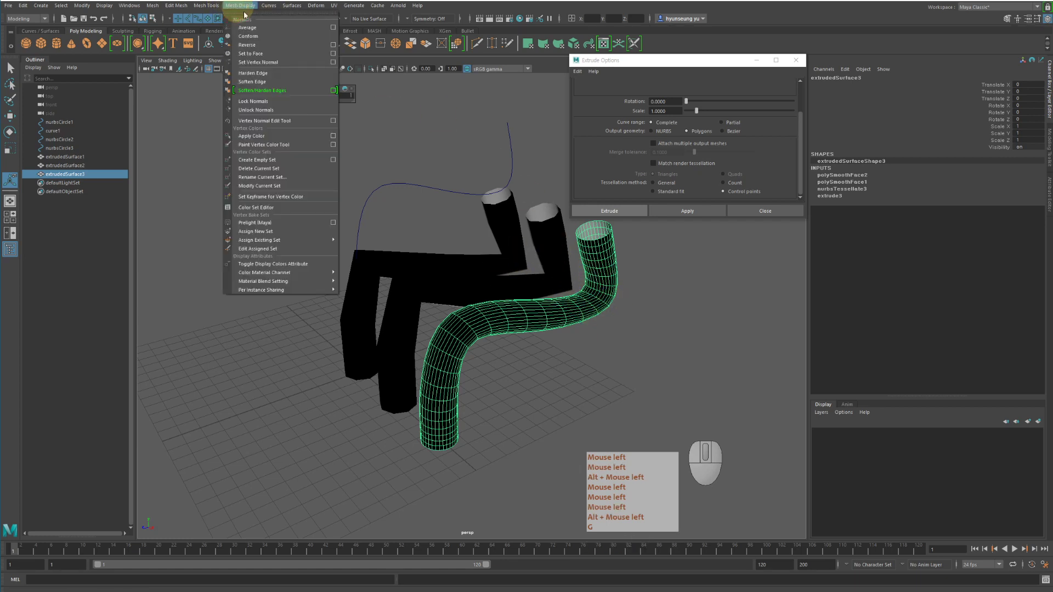
pyautogui.click(274, 44)
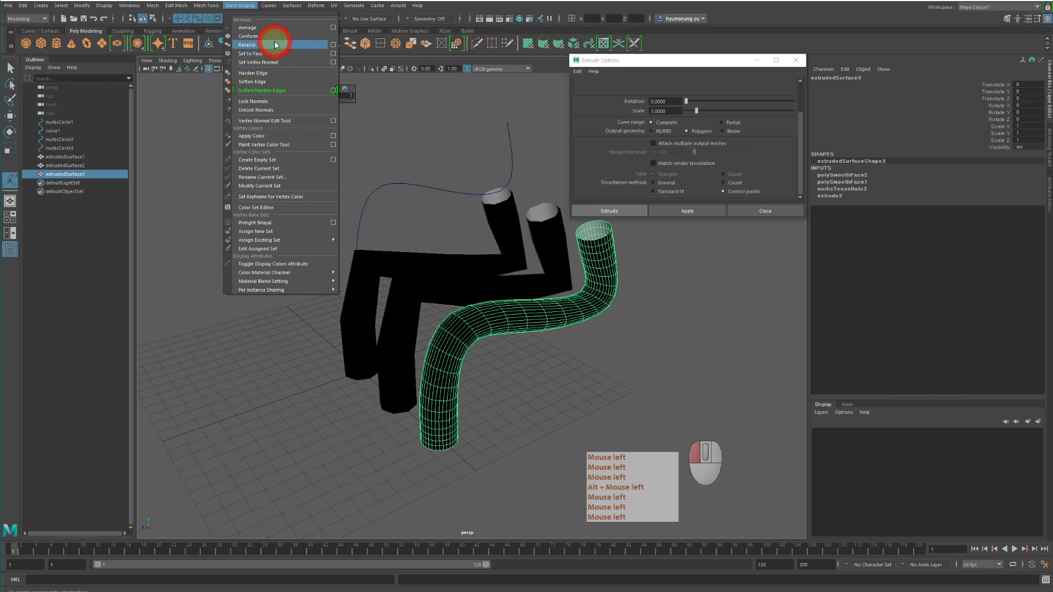
pyautogui.click(635, 292)
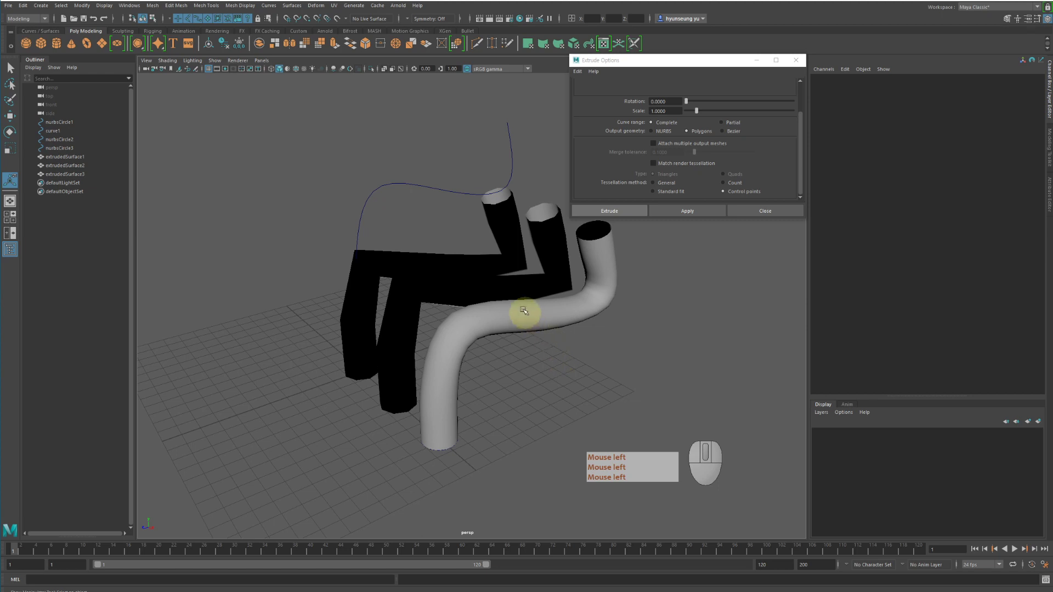
# Step: Delete the two unsmoothed polygon tubes behind the front one
pyautogui.click(536, 287)
pyautogui.keyDown('shift'); pyautogui.click(464, 264); pyautogui.keyUp('shift')
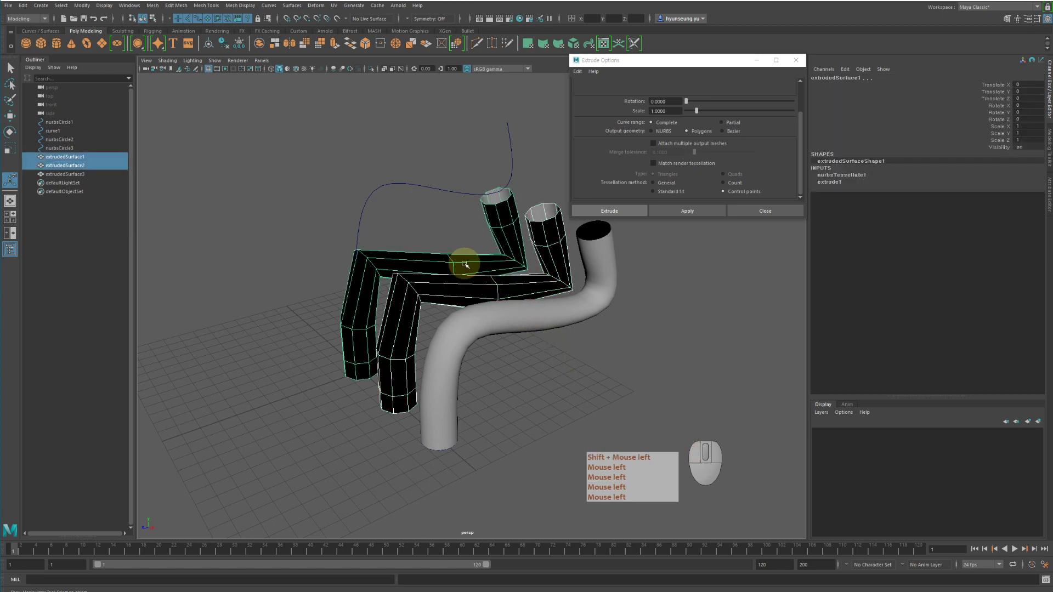
pyautogui.press('Delete')
# Step: Extrude the rear circle along the S-shaped curve with the output geometry set to NURBS
pyautogui.click(368, 373)
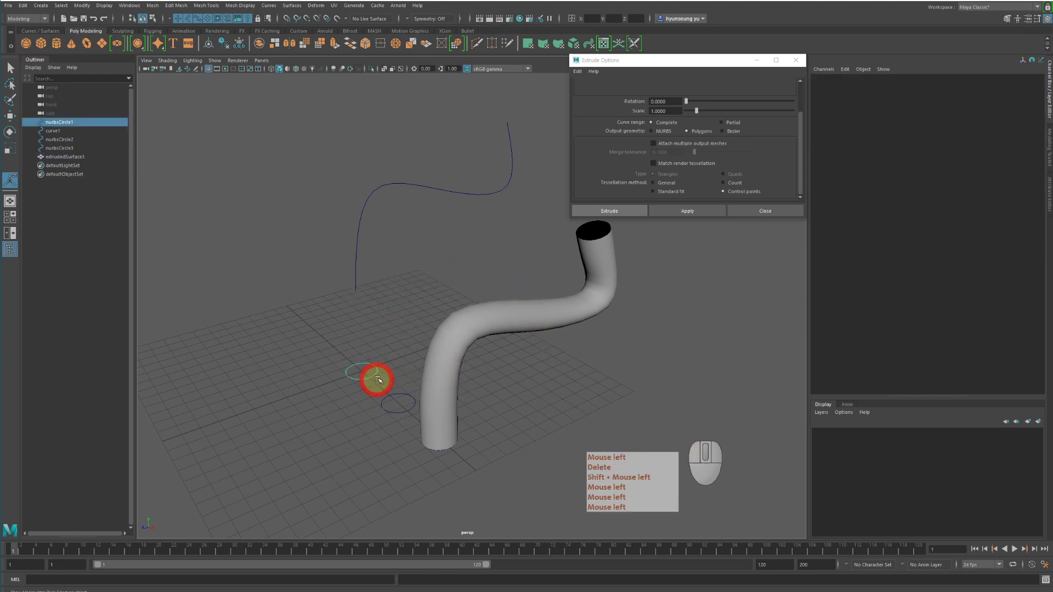
pyautogui.keyDown('shift'); pyautogui.moveTo(343, 213); pyautogui.dragTo(381, 241); pyautogui.keyUp('shift')
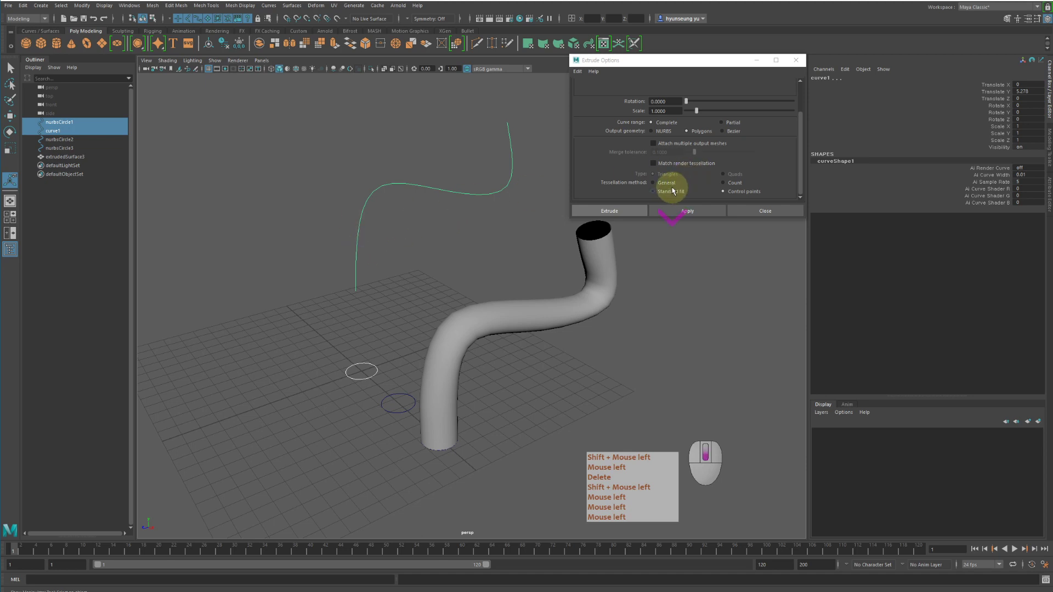
pyautogui.click(654, 131)
pyautogui.click(690, 211)
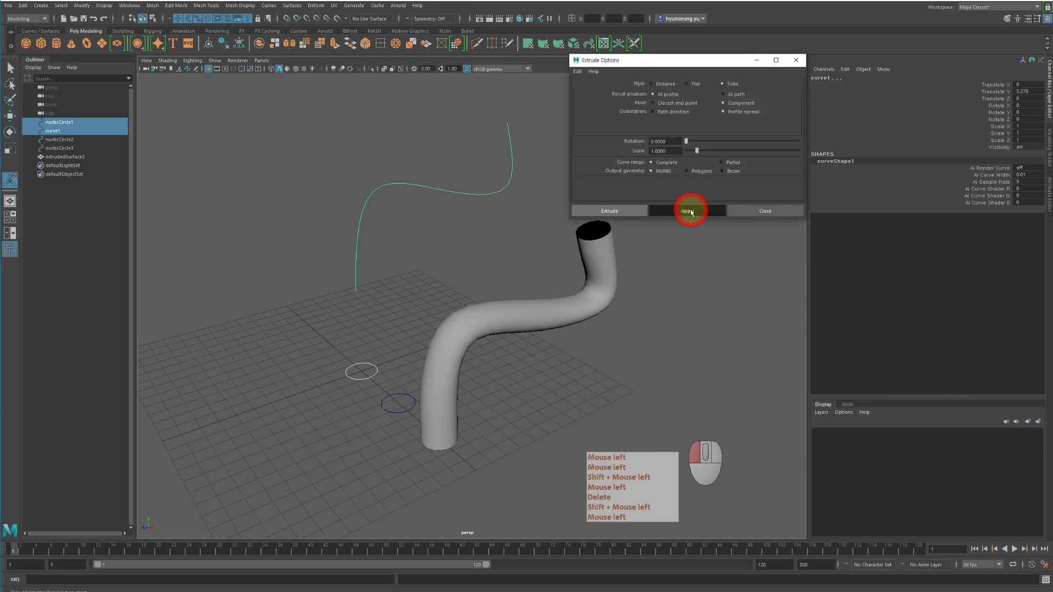
# Step: Try converting the new NURBS tube with NURBS to Polygons, and undo the conversion
pyautogui.keyDown('alt'); pyautogui.moveTo(372, 308); pyautogui.dragTo(502, 294); pyautogui.keyUp('alt')
pyautogui.click(501, 294)
pyautogui.click(476, 257)
pyautogui.press('w')
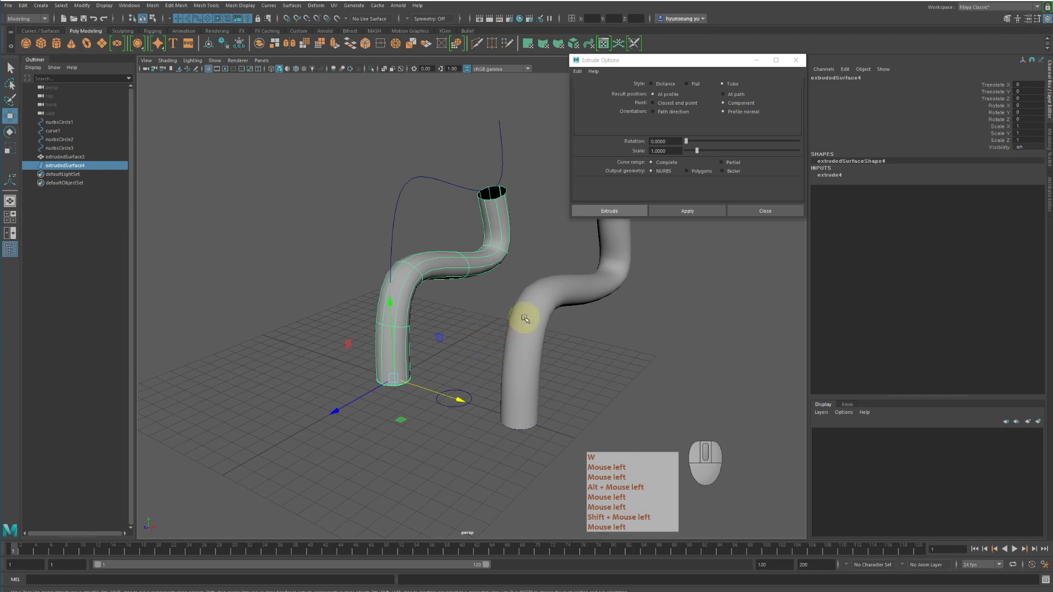
pyautogui.click(81, 6)
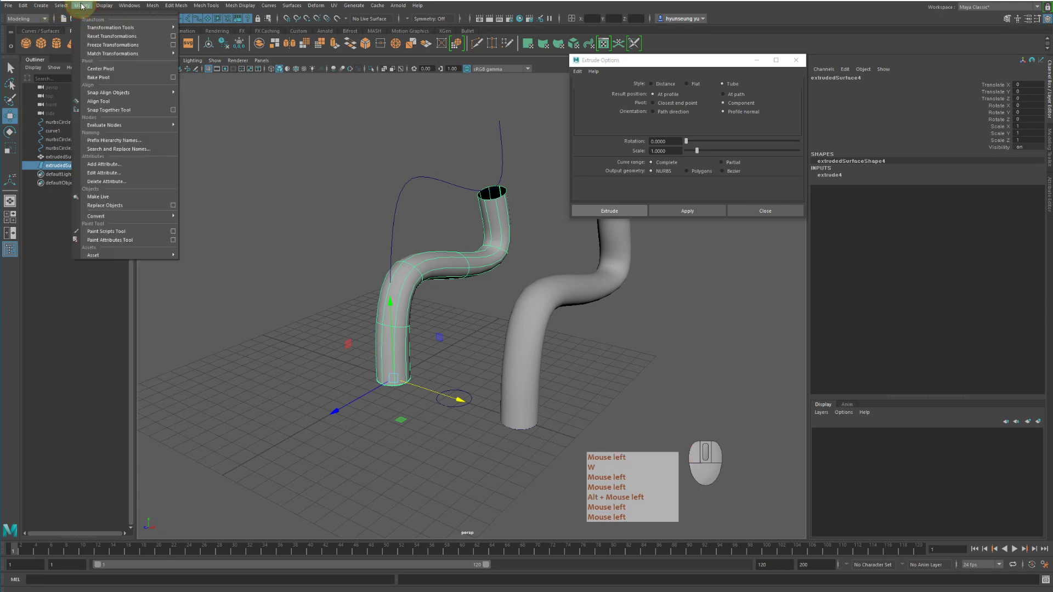
pyautogui.moveTo(144, 220)
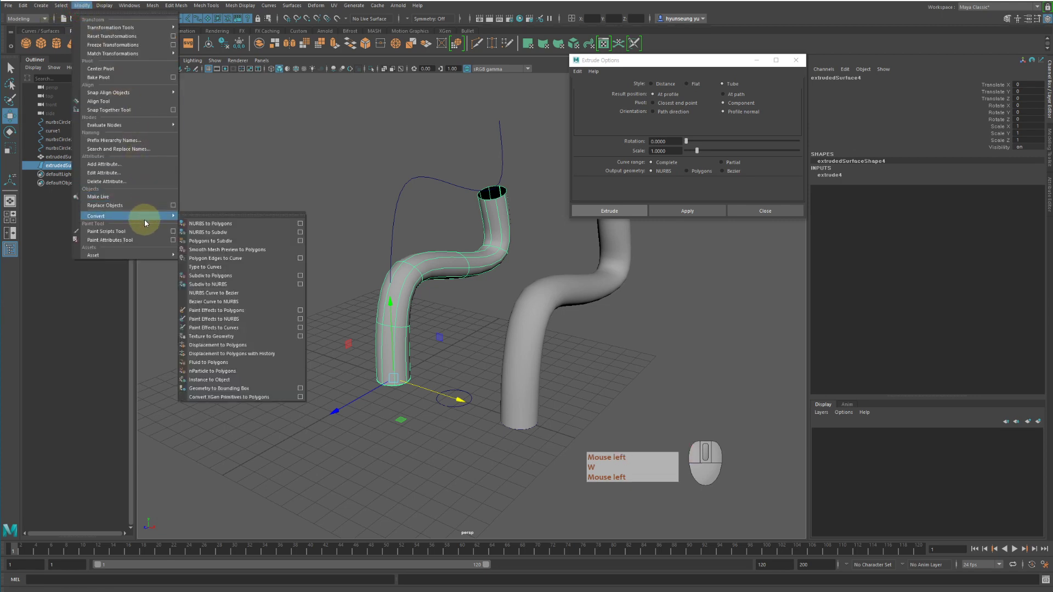
pyautogui.click(219, 226)
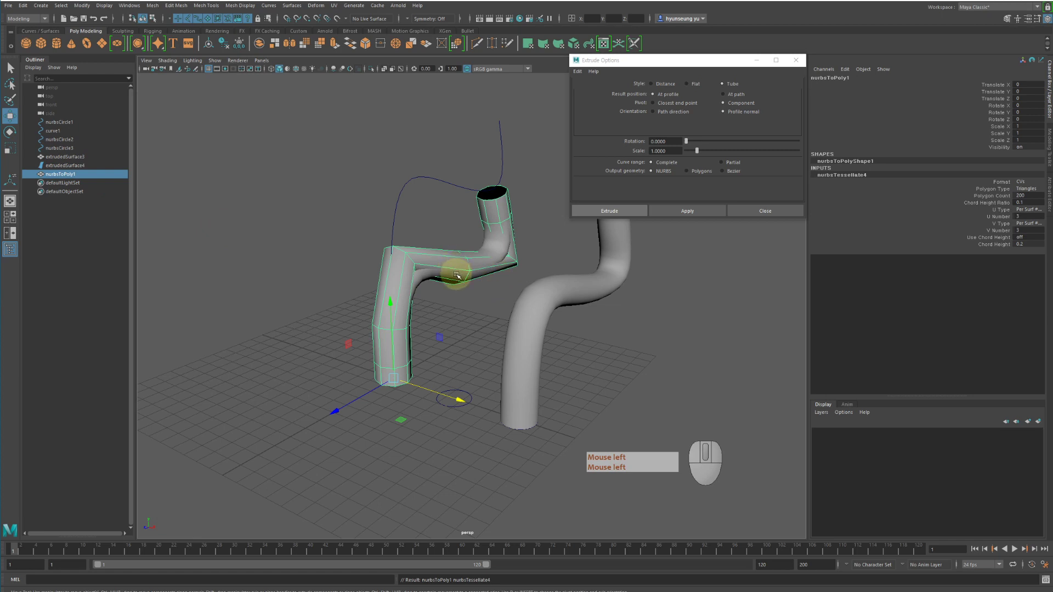
pyautogui.press('z')
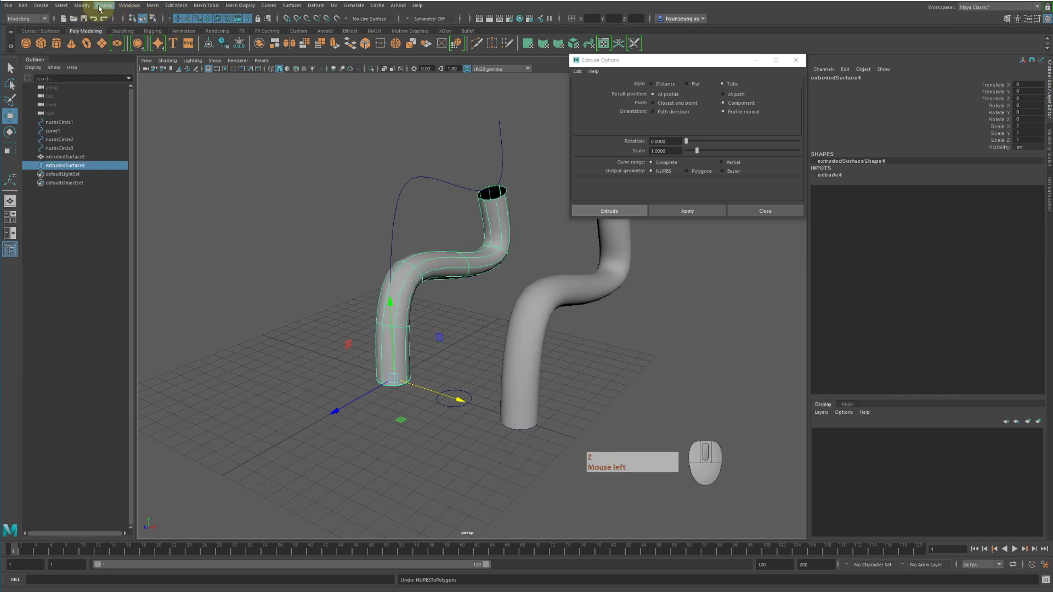
pyautogui.click(82, 5)
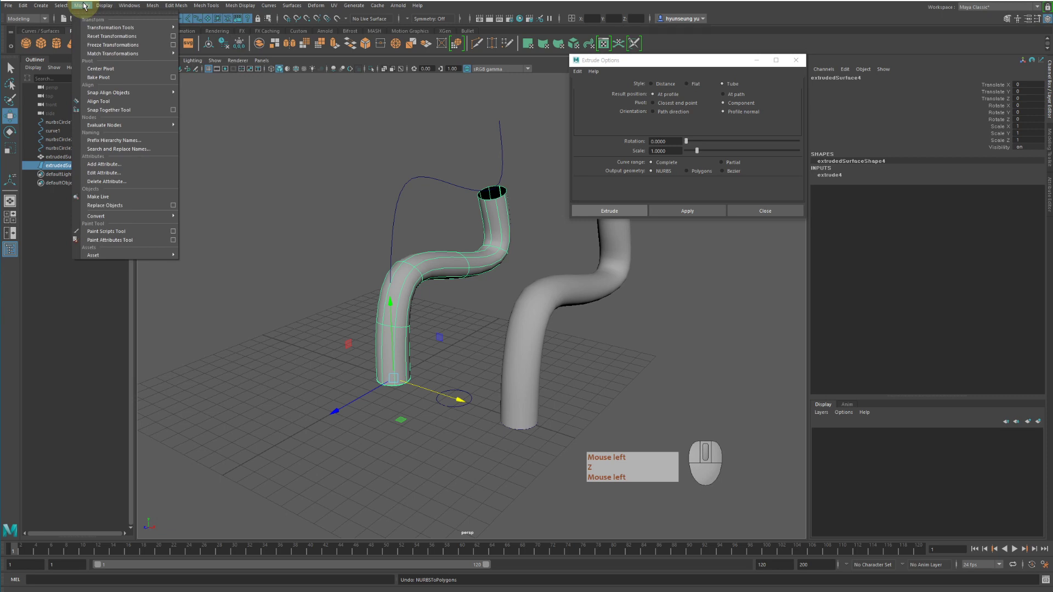
pyautogui.click(83, 5)
pyautogui.click(104, 5)
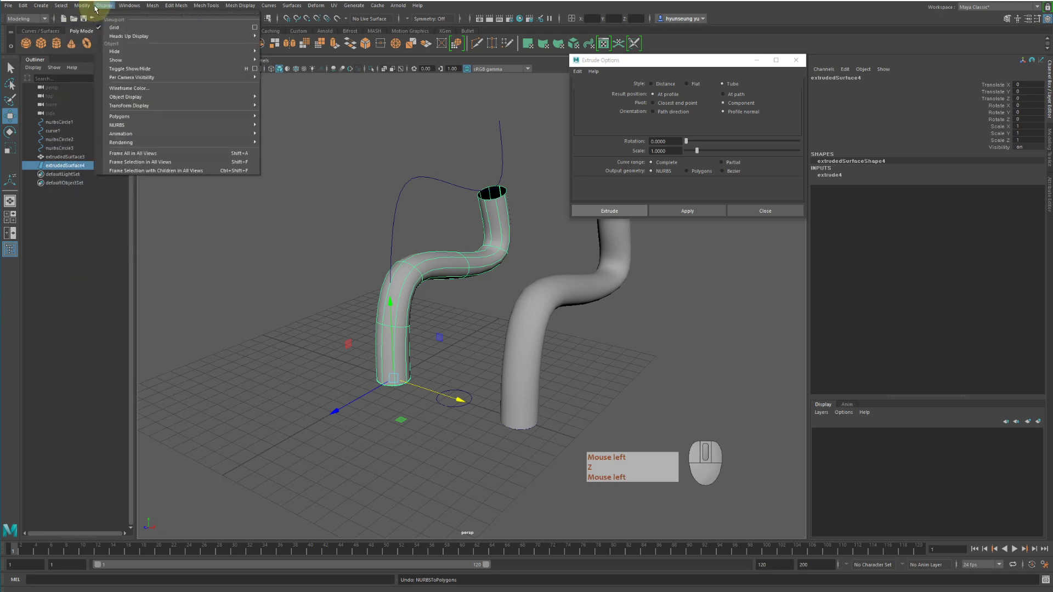
pyautogui.moveTo(82, 6)
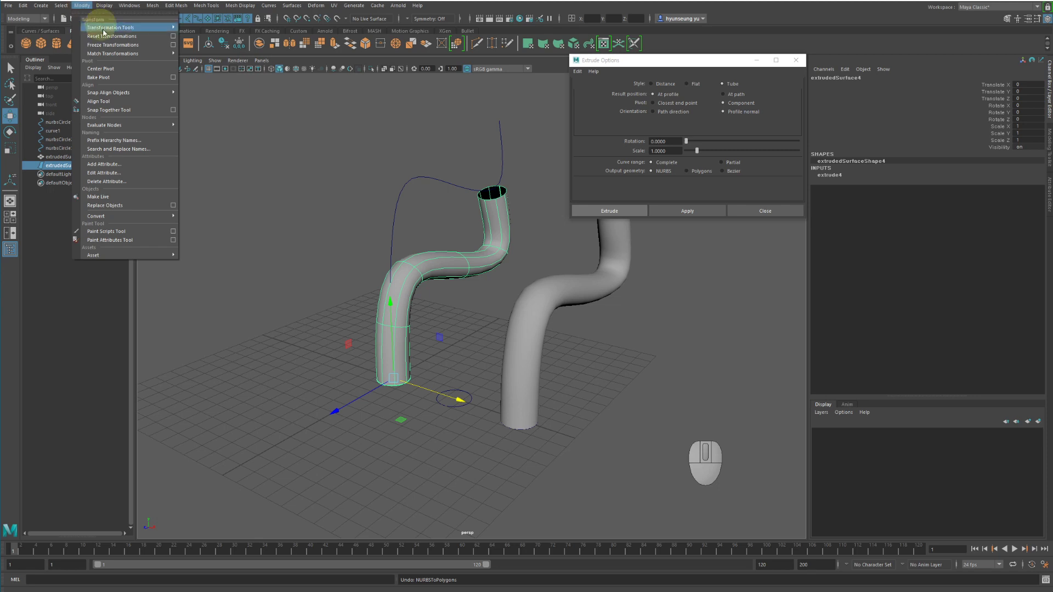
pyautogui.click(150, 6)
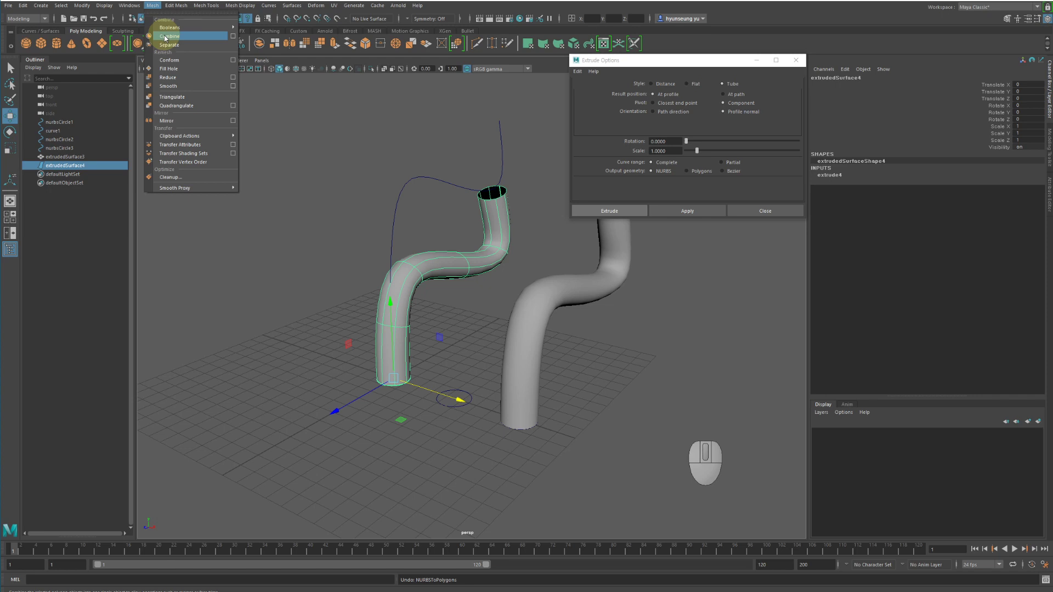
pyautogui.click(664, 324)
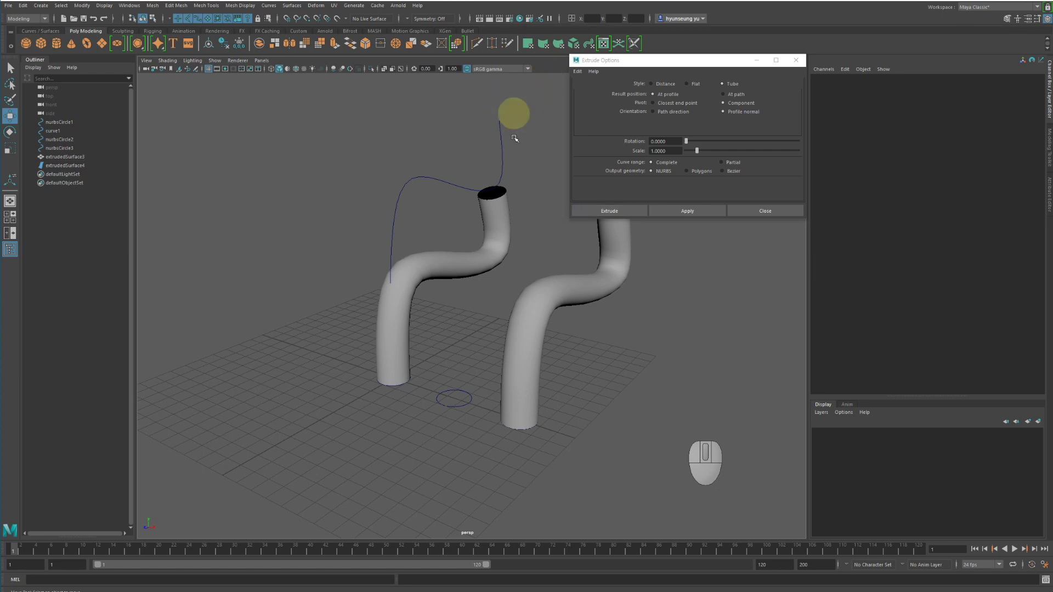
# Step: Move the Extrude Options window slightly upward and try Polygons as the output geometry before restoring NURBS
pyautogui.keyDown('alt'); pyautogui.moveTo(509, 354); pyautogui.dragTo(515, 355); pyautogui.keyUp('alt')
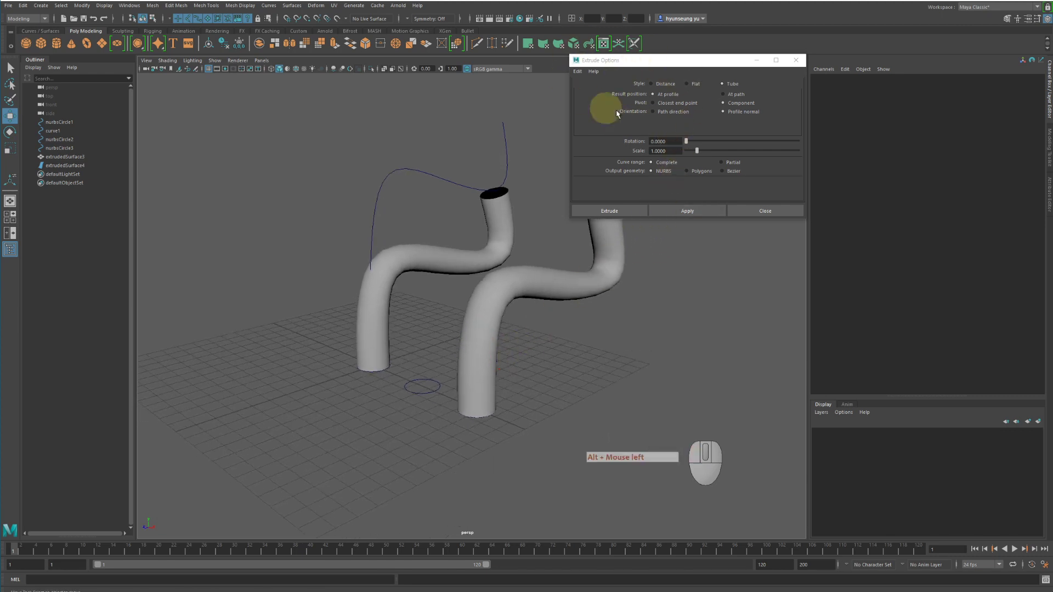
pyautogui.moveTo(643, 64); pyautogui.dragTo(644, 54)
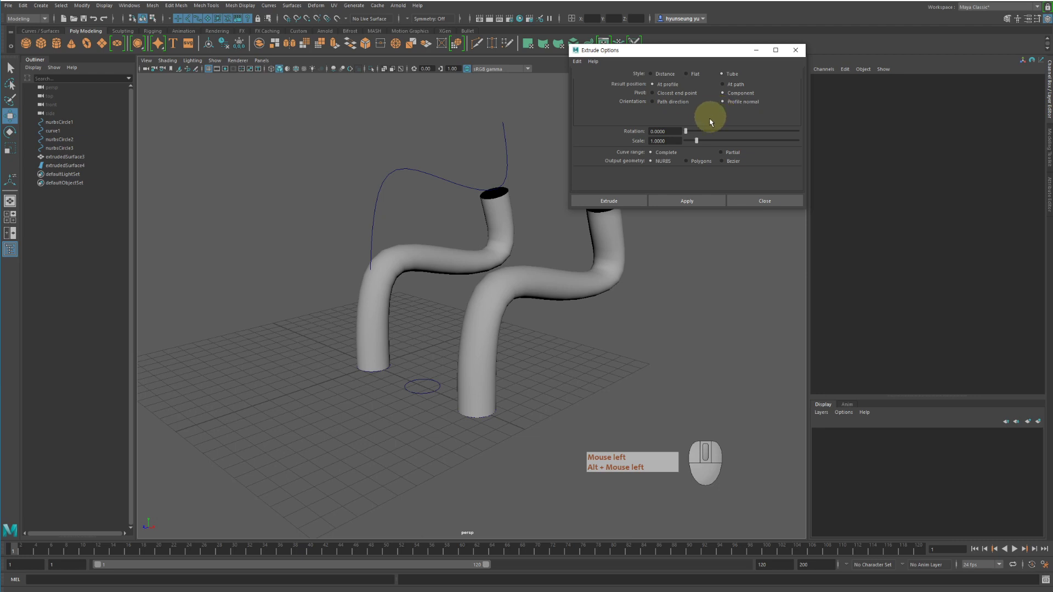
pyautogui.click(687, 161)
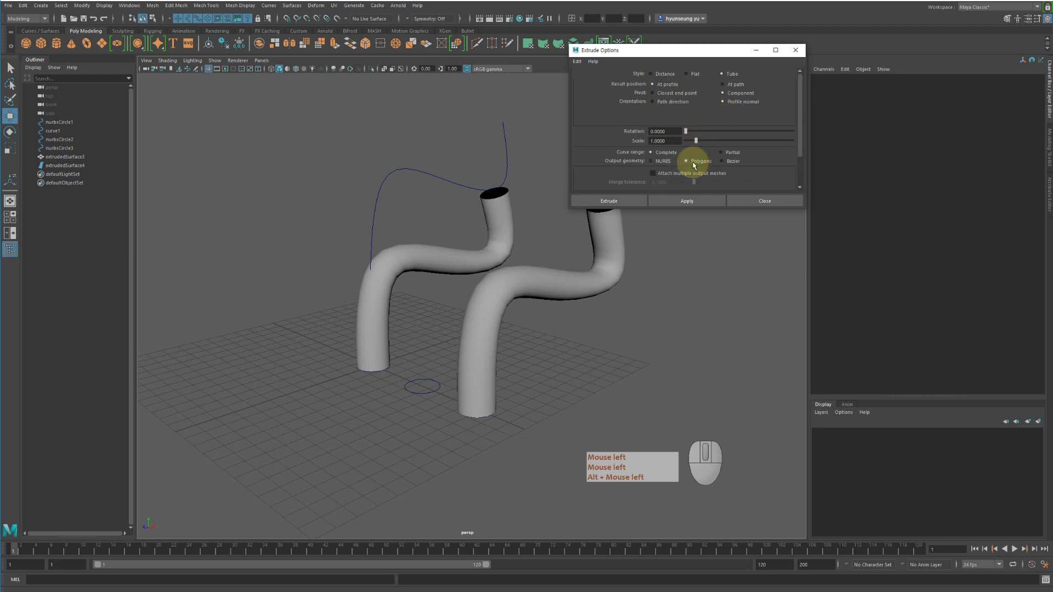
pyautogui.click(667, 162)
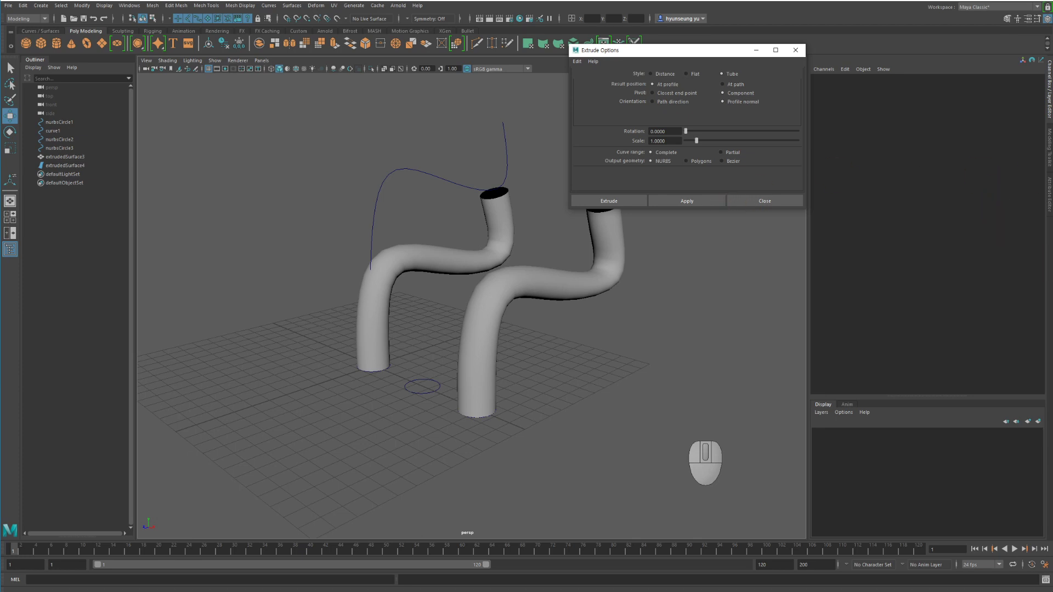
pyautogui.click(423, 393)
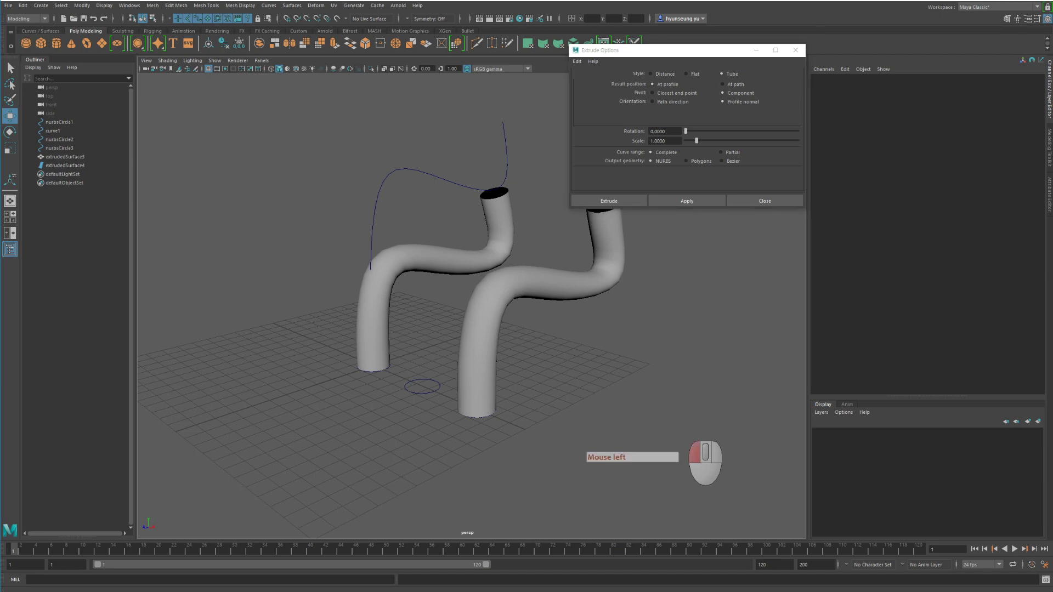